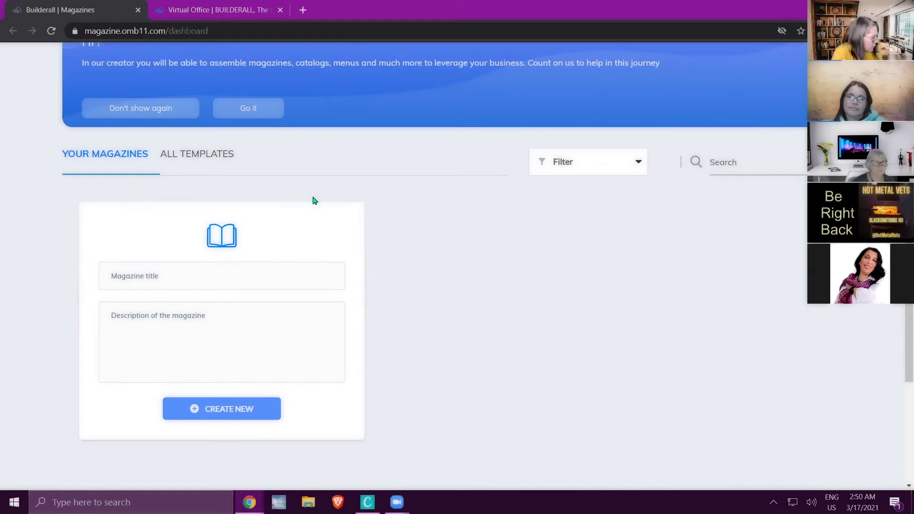
Browse the full collection of ready-made magazine templates from beginning to end to examine the available cover designs
click(198, 157)
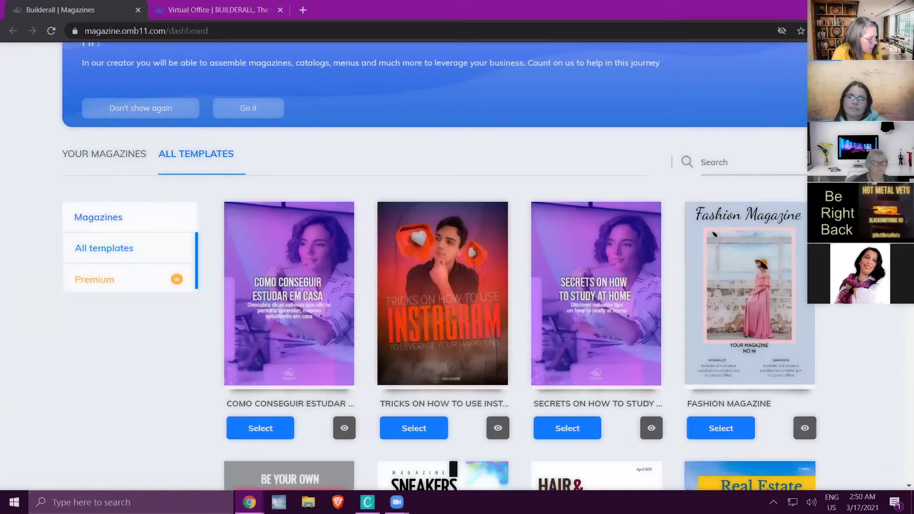
scroll(457, 267, down, 7)
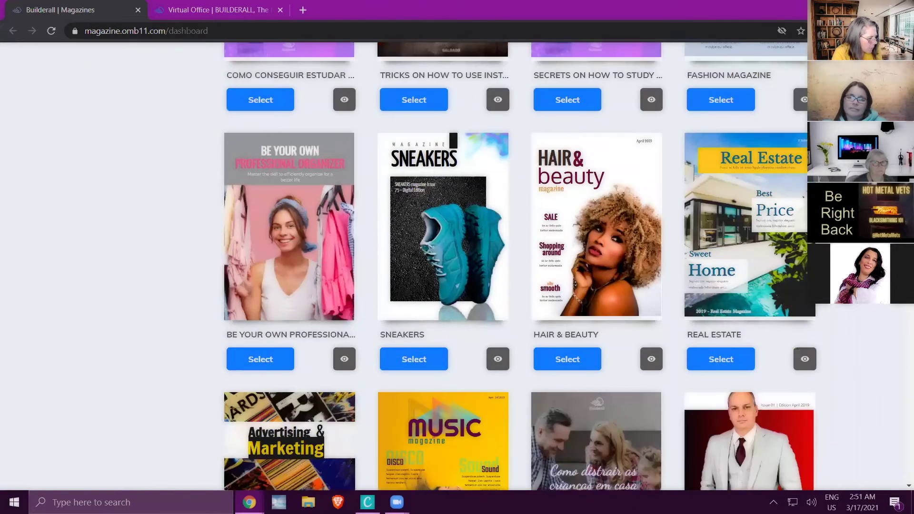
scroll(457, 267, down, 6)
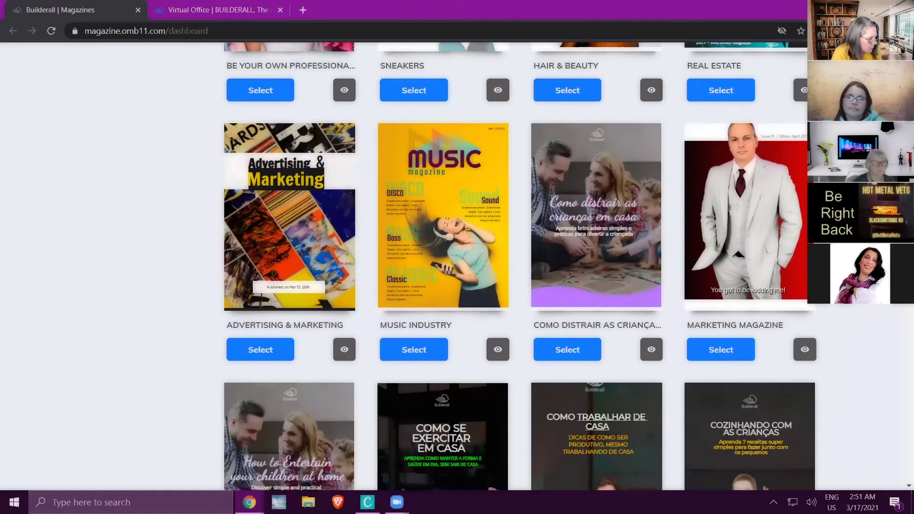
scroll(456, 267, down, 3)
scroll(457, 266, down, 8)
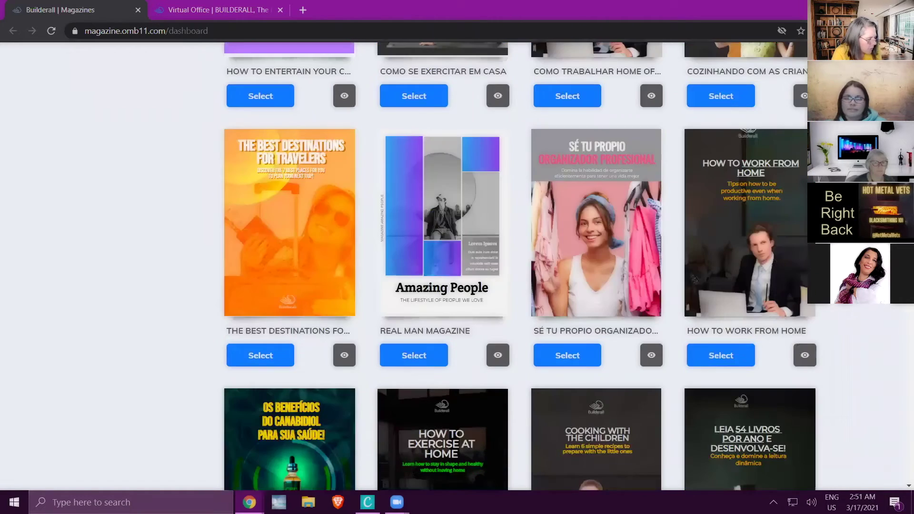
scroll(457, 266, down, 9)
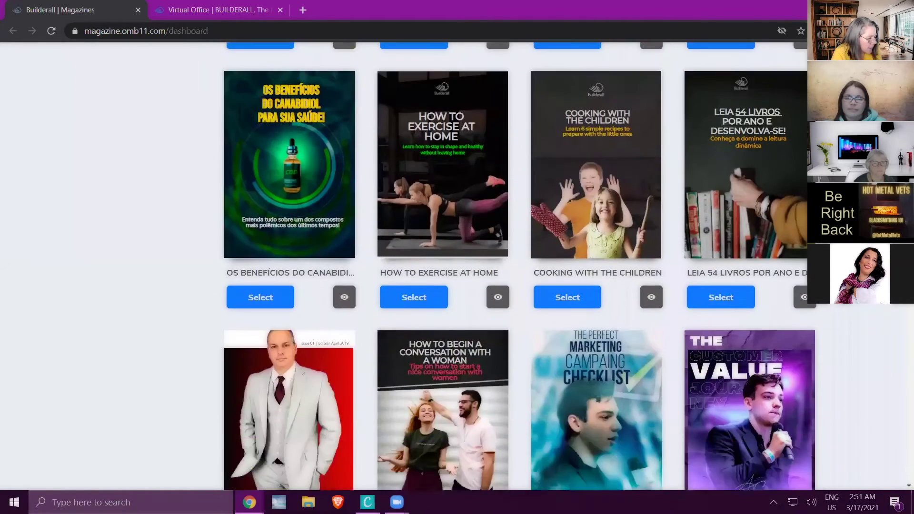
scroll(457, 267, down, 7)
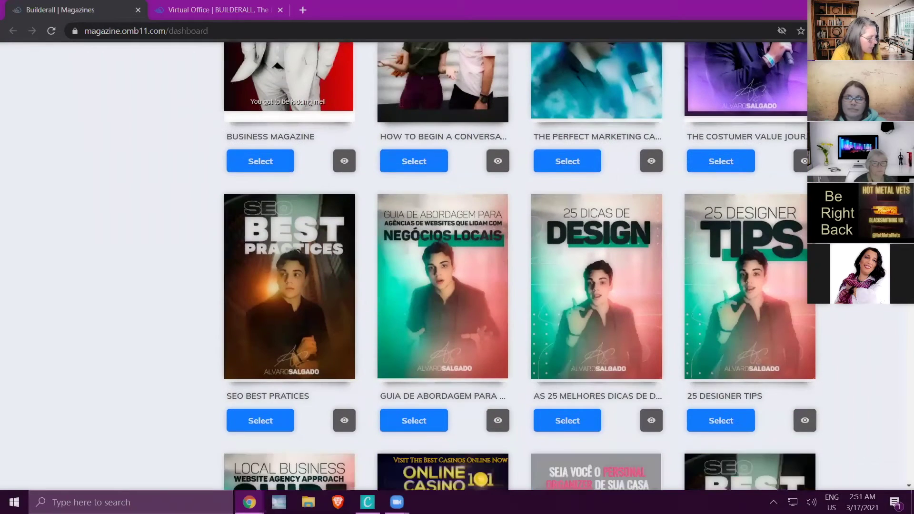
scroll(457, 267, down, 3)
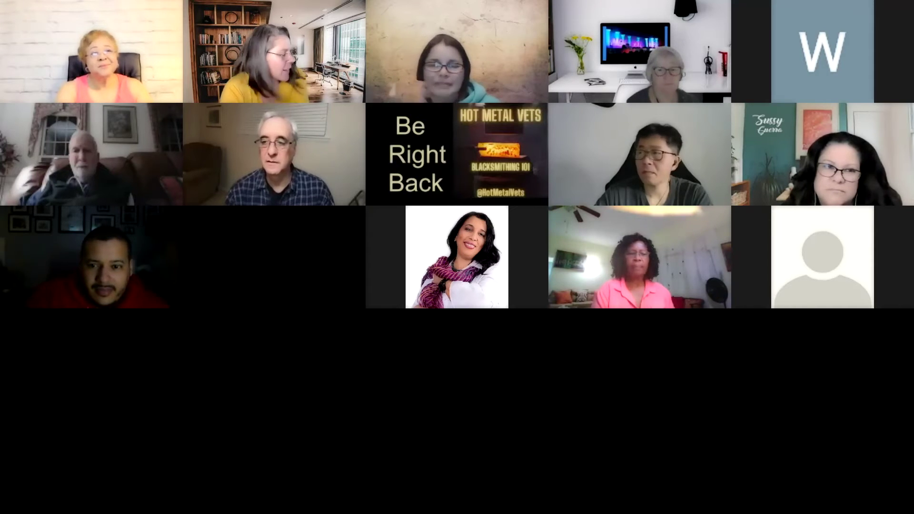
scroll(519, 266, down, 10)
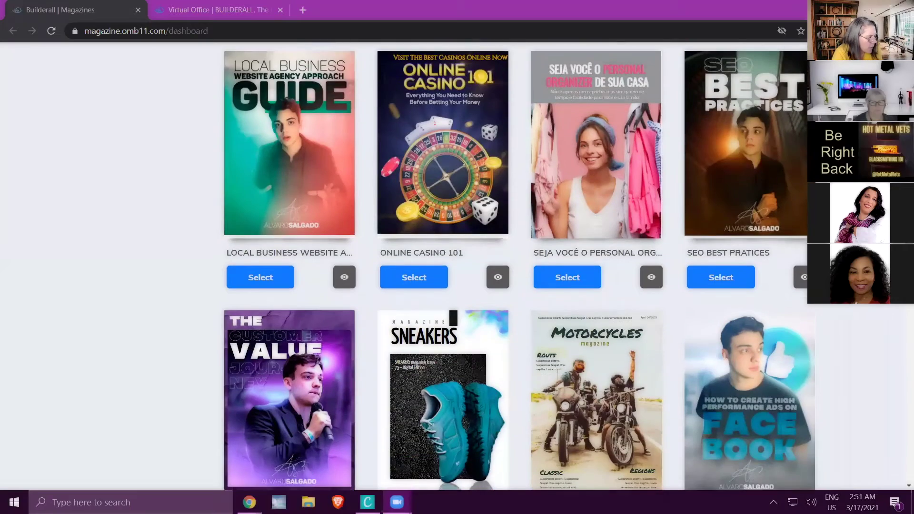
scroll(519, 266, down, 8)
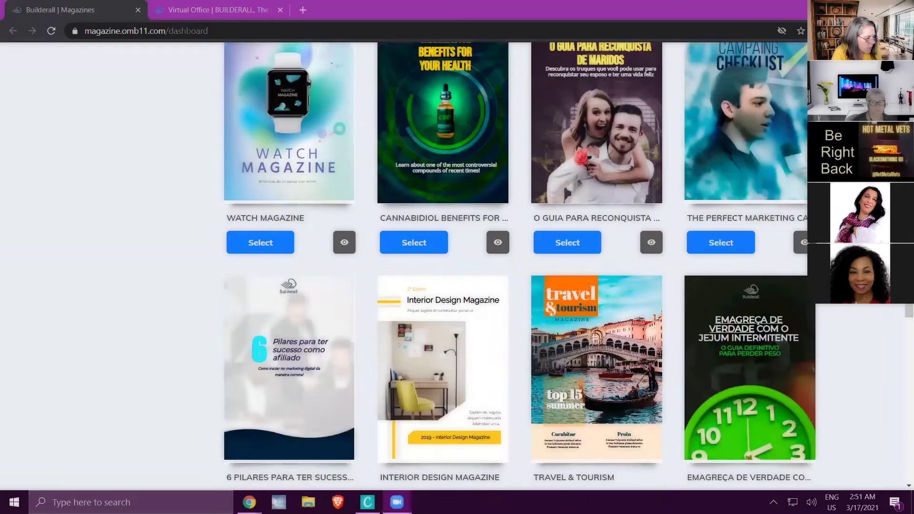
scroll(519, 266, down, 5)
scroll(519, 266, down, 8)
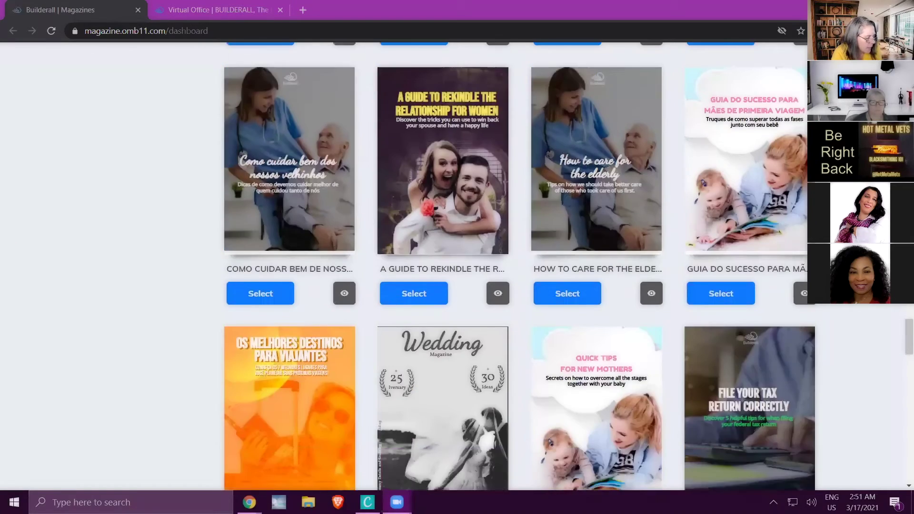
scroll(518, 267, down, 5)
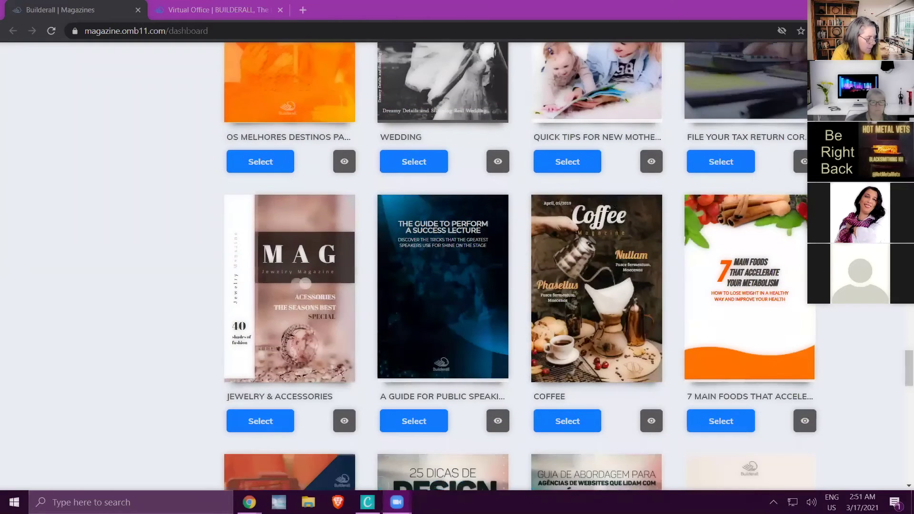
scroll(519, 266, down, 8)
scroll(519, 266, down, 5)
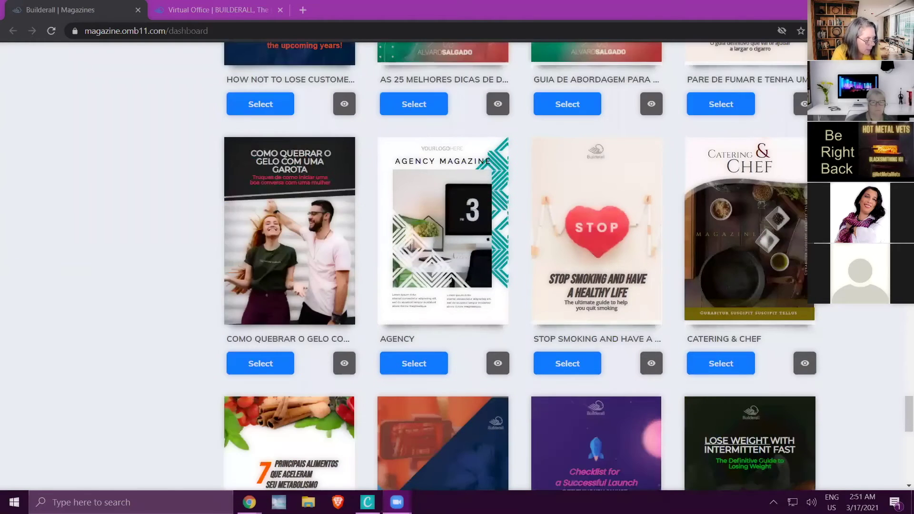
scroll(519, 267, down, 7)
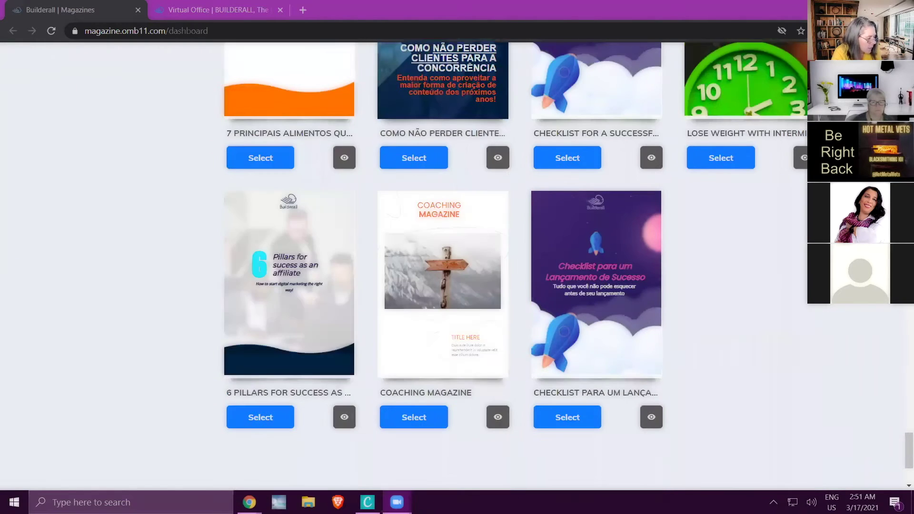
scroll(519, 267, up, 6)
scroll(519, 267, up, 15)
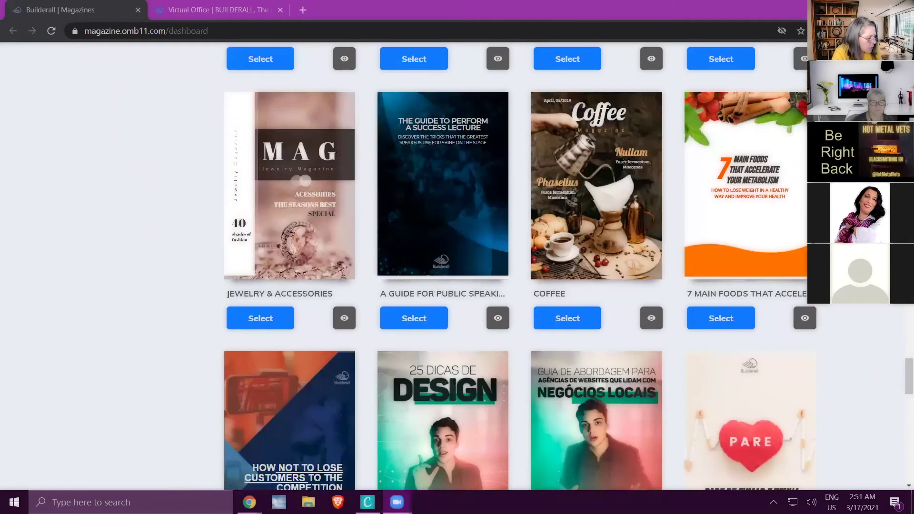
scroll(519, 266, up, 10)
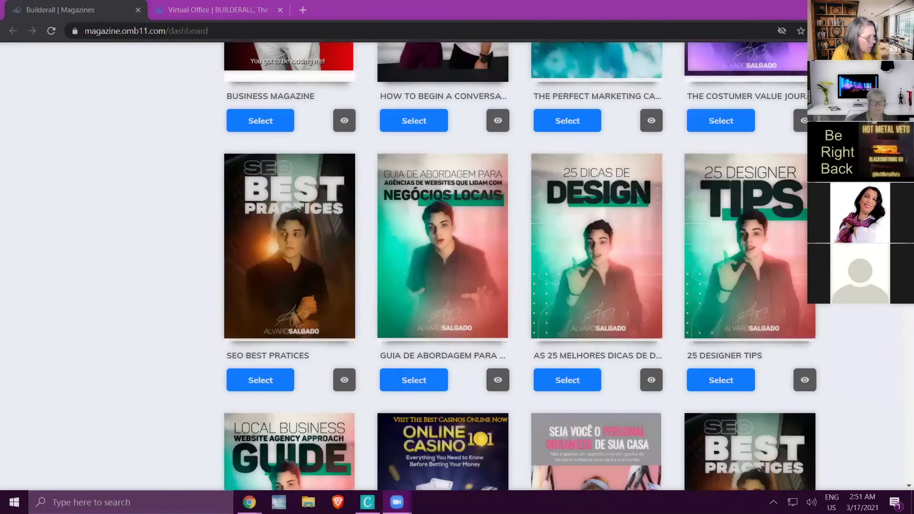
scroll(638, 100, up, 15)
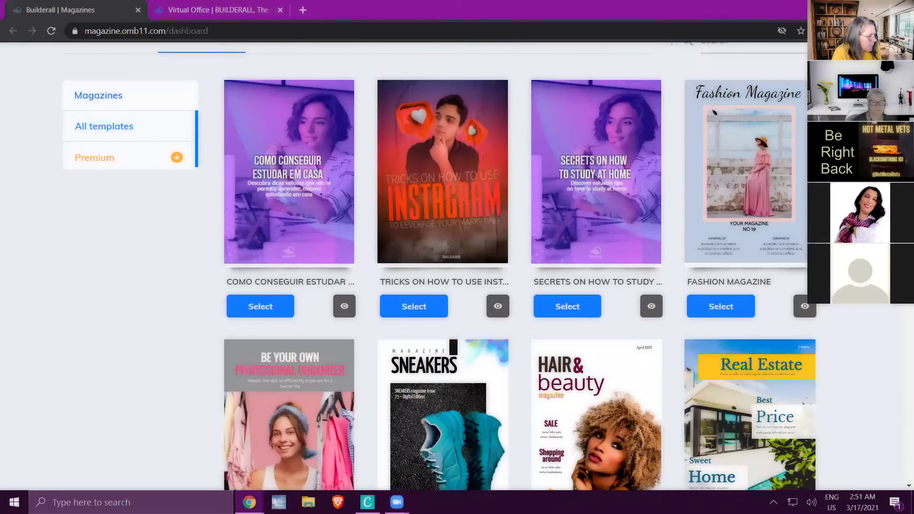
scroll(96, 357, up, 5)
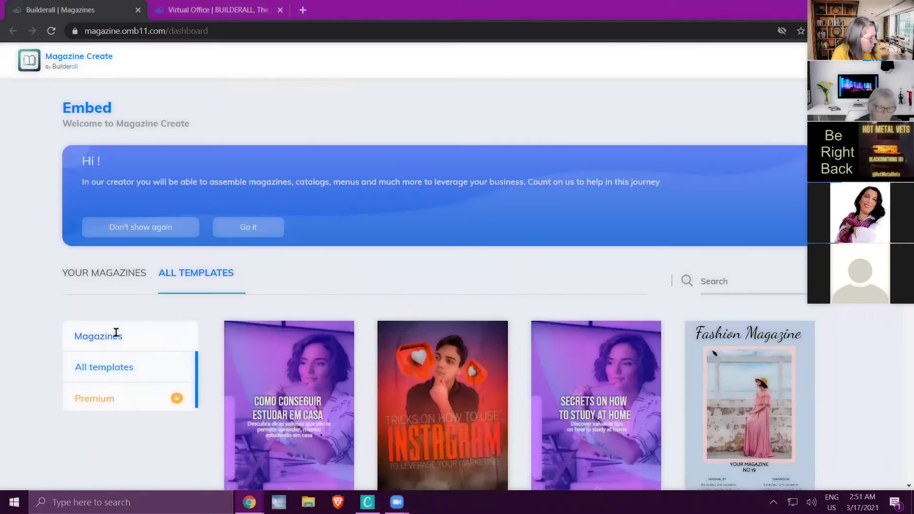
Check the Premium template category and return to the list of all templates
click(123, 399)
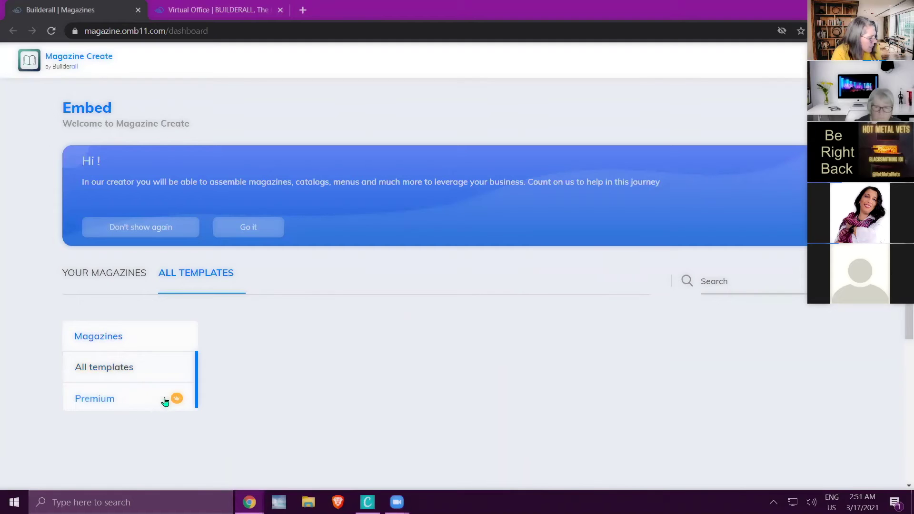
scroll(271, 368, down, 2)
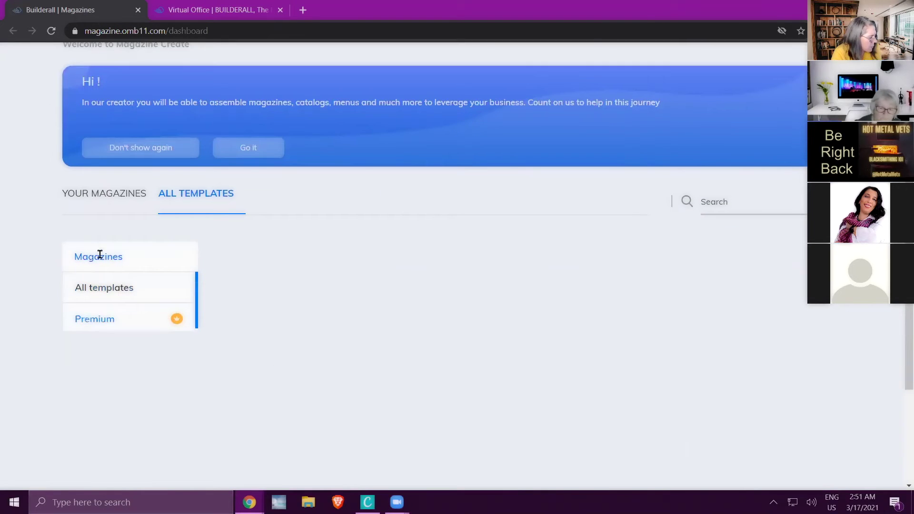
click(107, 290)
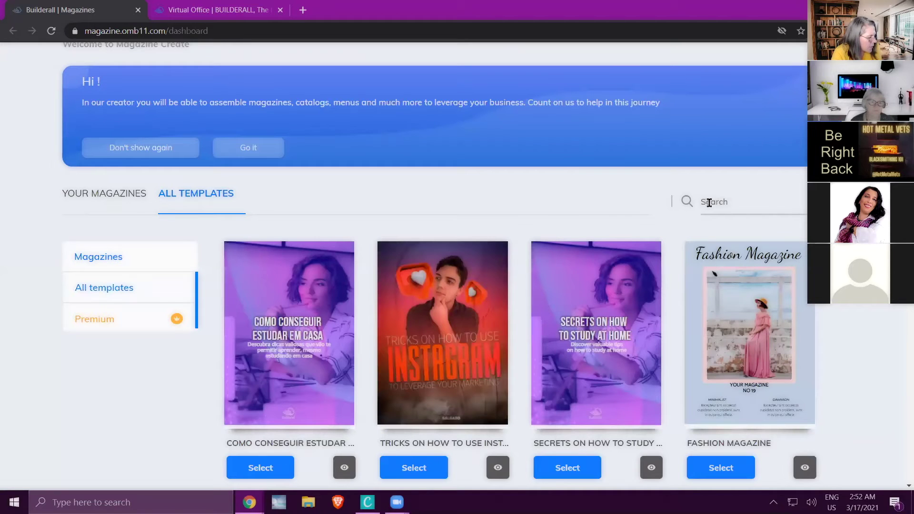
Add the Hair & Beauty template to your magazines, confirming the template selection
scroll(359, 184, down, 1)
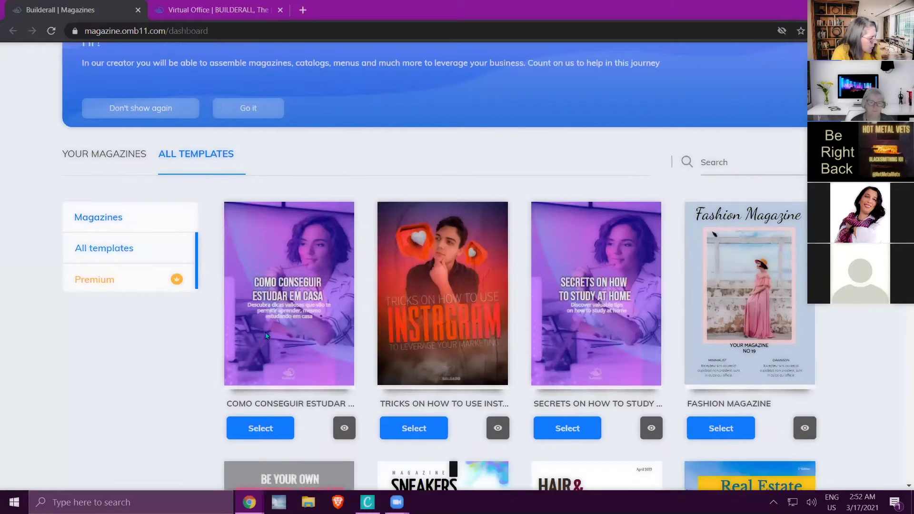
scroll(268, 433, down, 4)
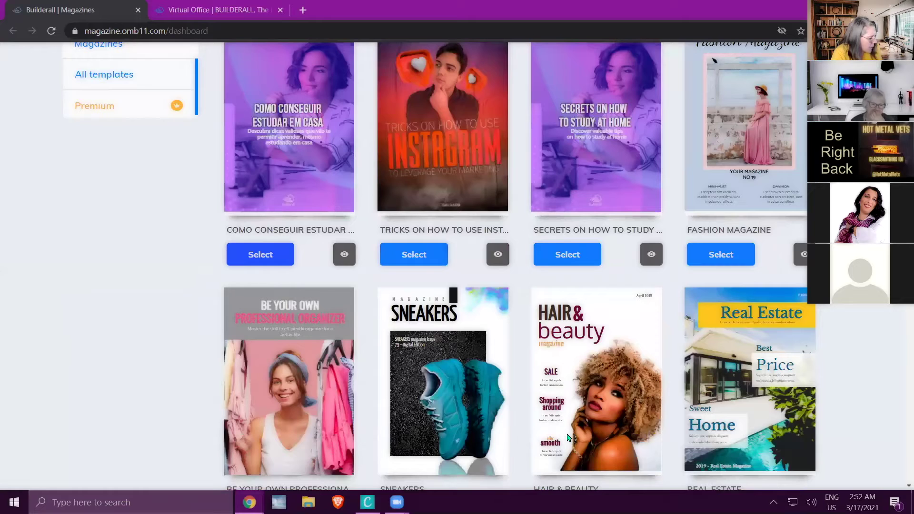
scroll(568, 437, down, 2)
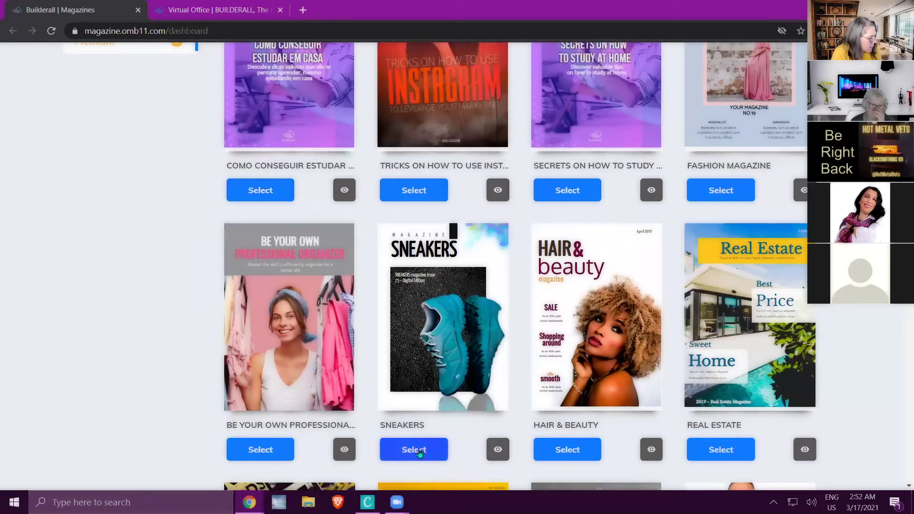
click(559, 453)
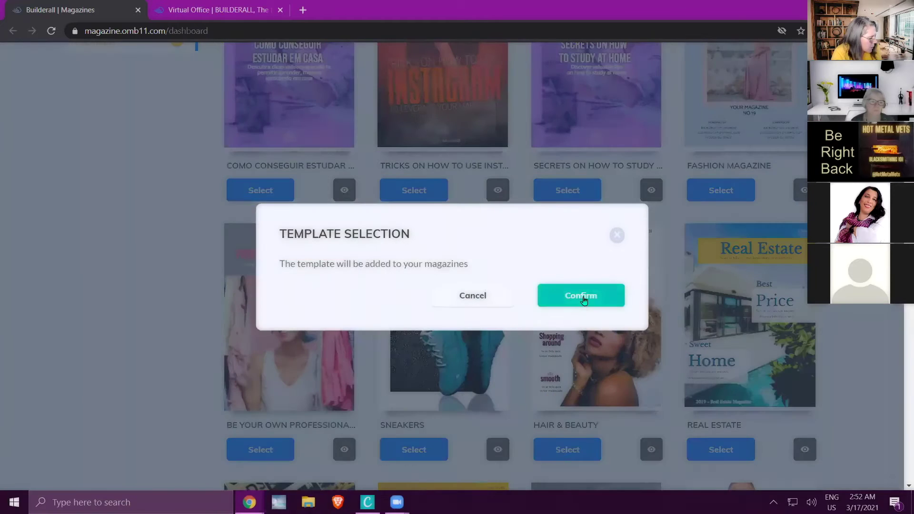
click(585, 300)
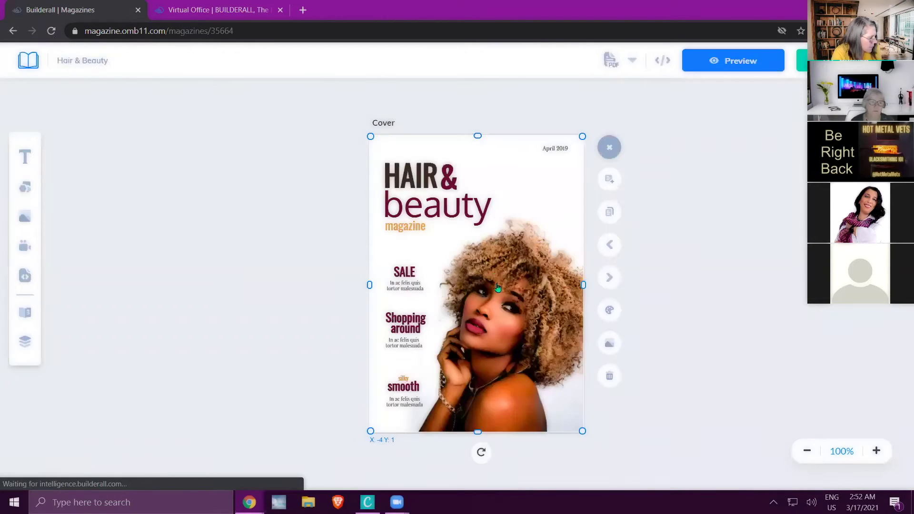
Leave the magazine editor for the dashboard and look over the Your Magazines list
click(27, 61)
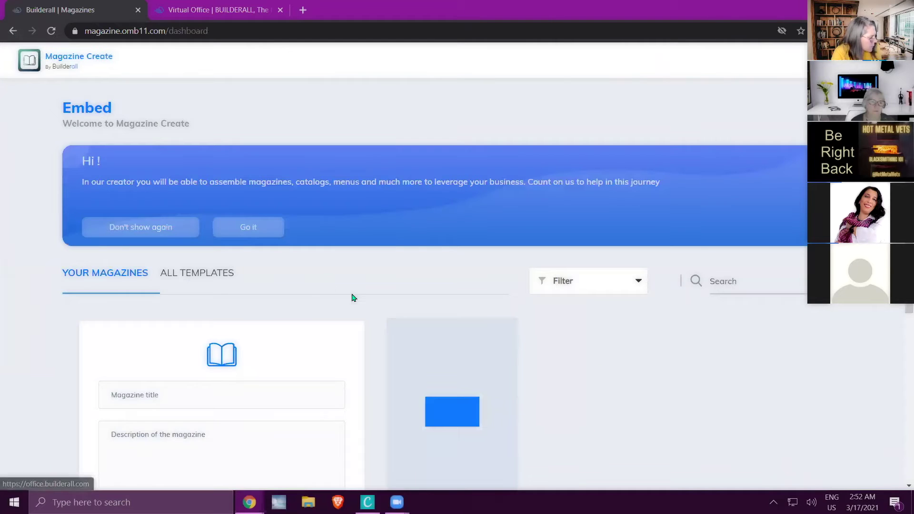
scroll(381, 297, down, 4)
scroll(387, 292, up, 3)
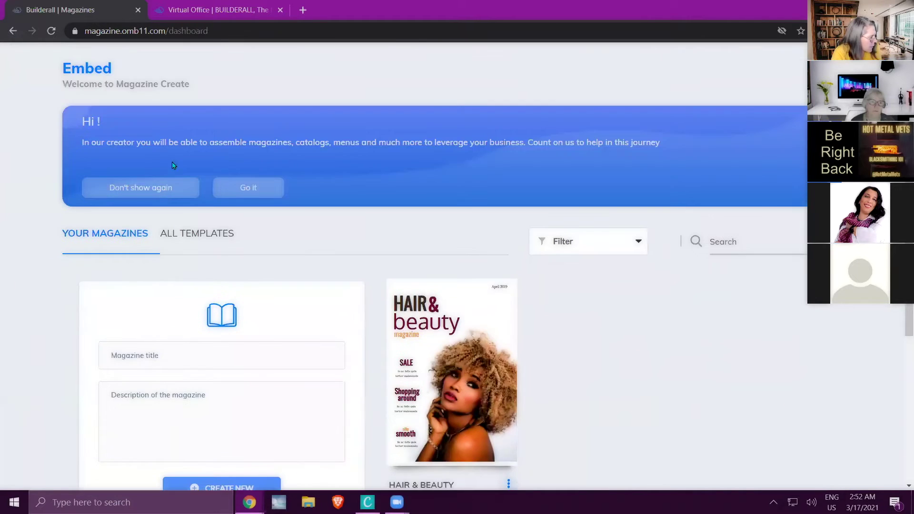
Browse the full template collection and add the Music Industry template to your magazines, confirming the template selection
click(198, 238)
scroll(321, 282, down, 8)
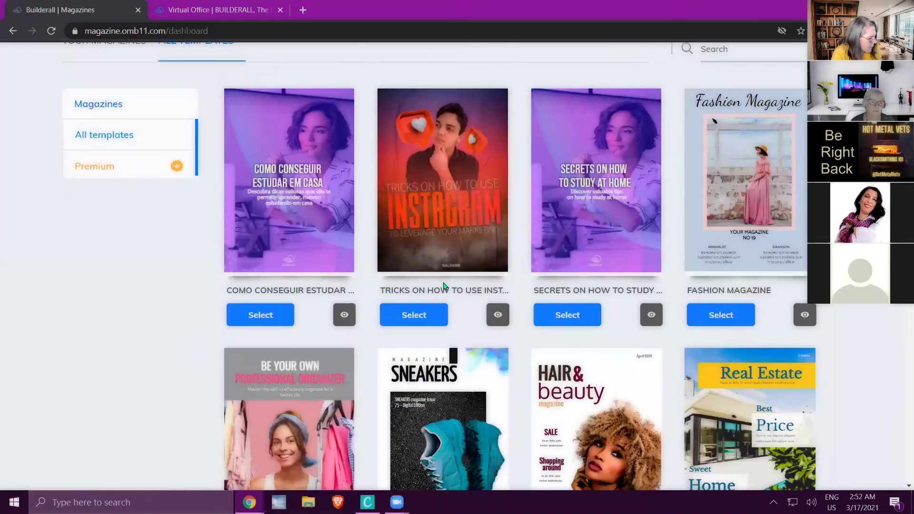
scroll(444, 286, down, 10)
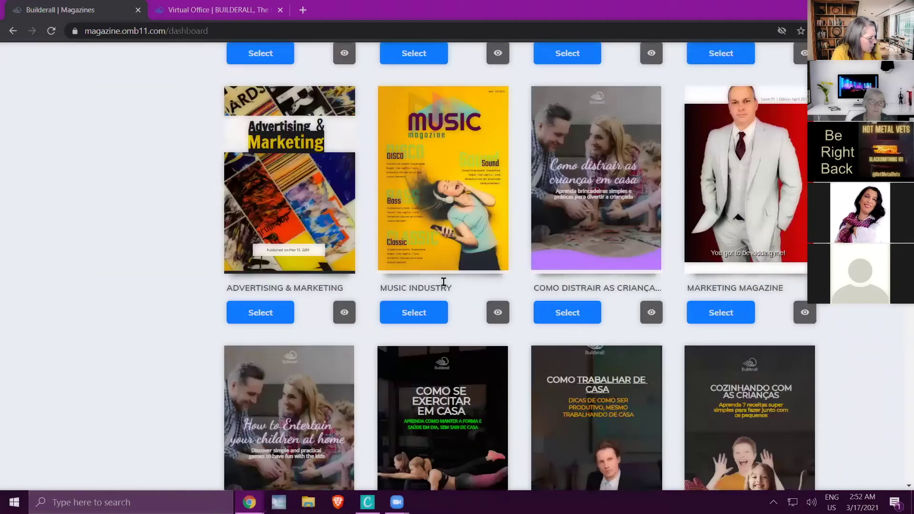
scroll(444, 283, down, 7)
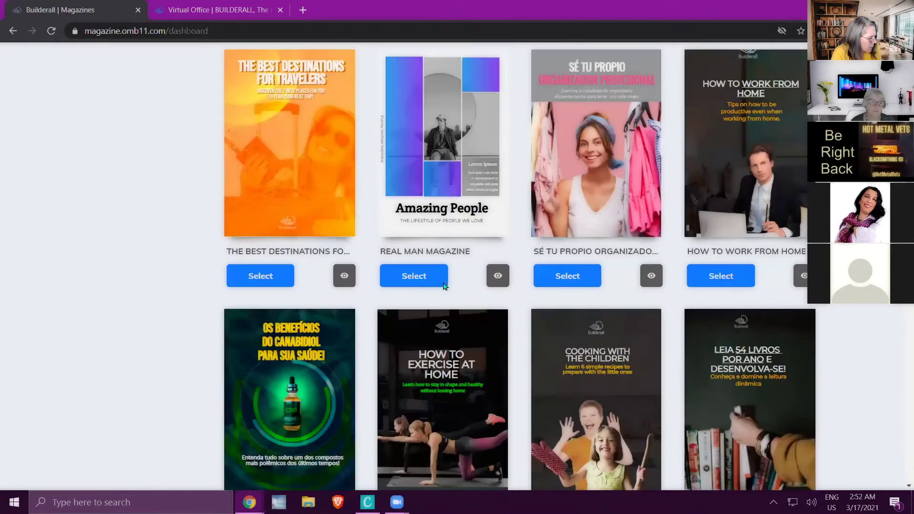
scroll(444, 285, down, 7)
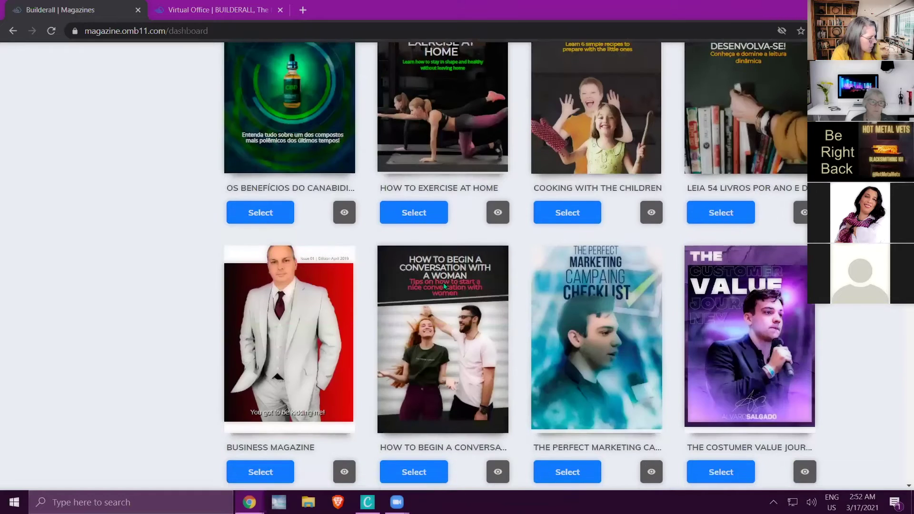
scroll(444, 285, down, 5)
scroll(444, 286, down, 5)
scroll(443, 285, up, 11)
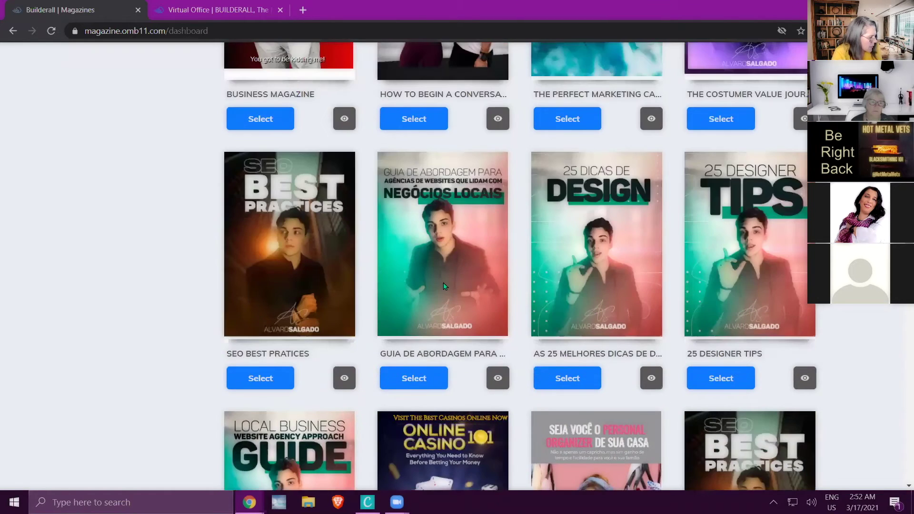
scroll(444, 286, up, 10)
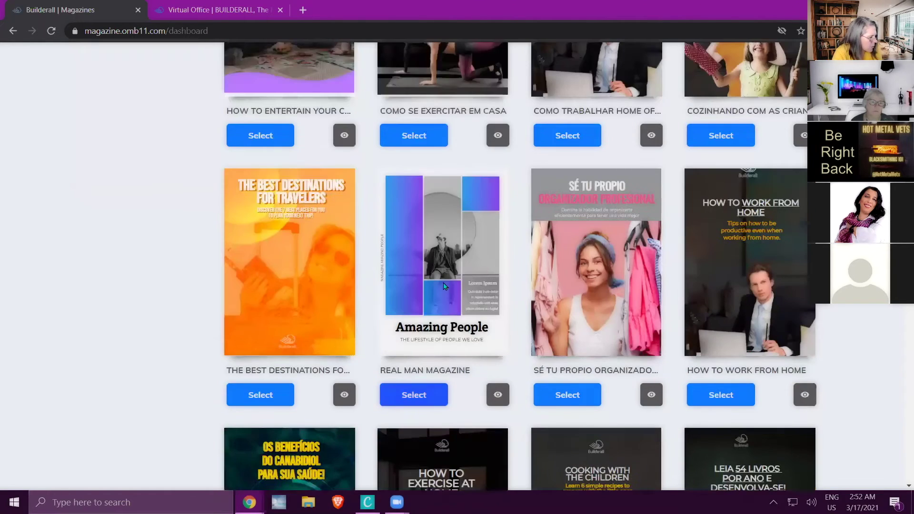
scroll(444, 286, up, 5)
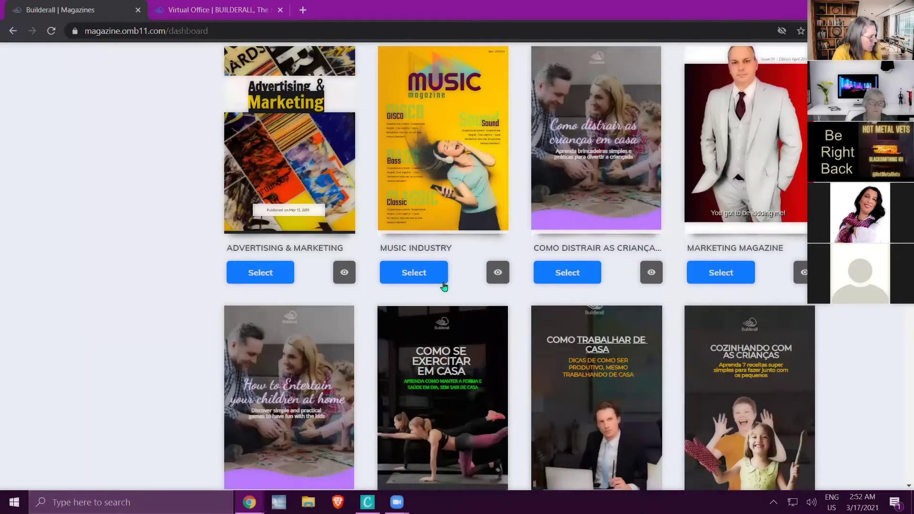
scroll(443, 286, up, 1)
click(424, 313)
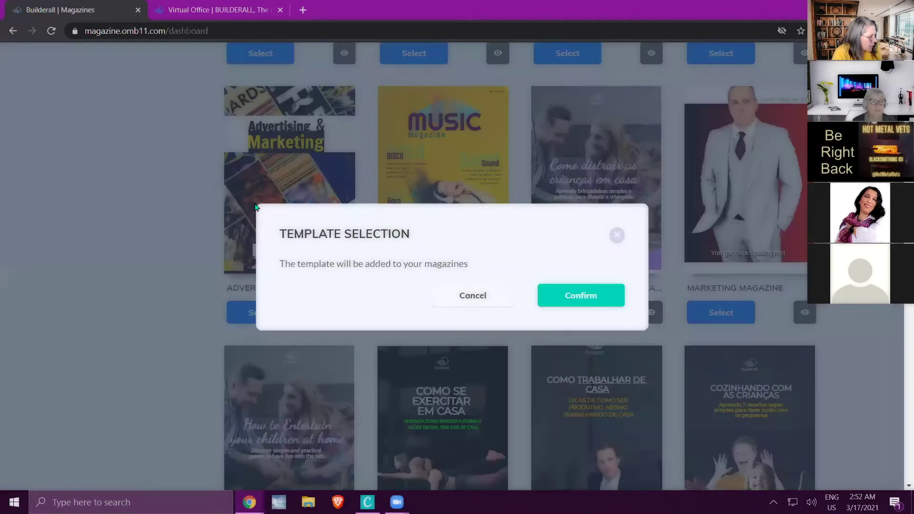
click(585, 293)
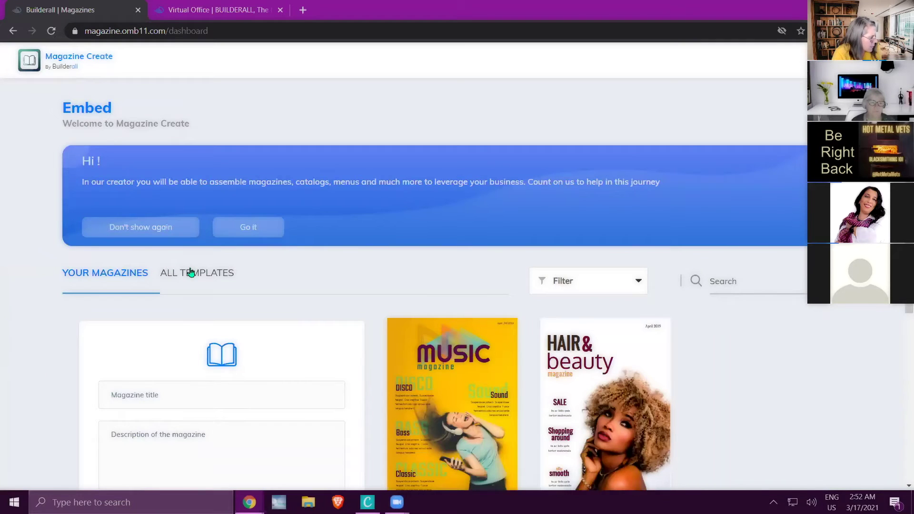
Add the Tricks on How to Use Instagram template to your magazines and return to the dashboard's magazine list
click(191, 272)
scroll(330, 321, down, 2)
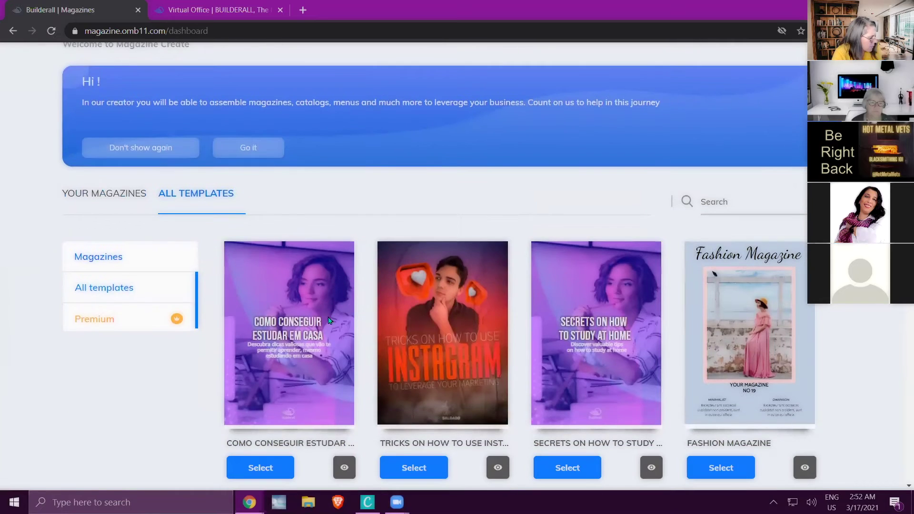
click(431, 469)
click(578, 302)
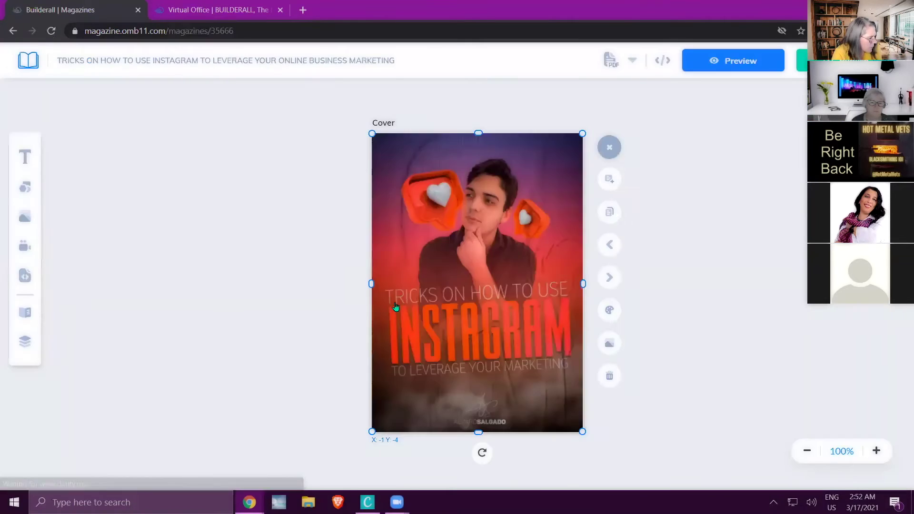
click(28, 60)
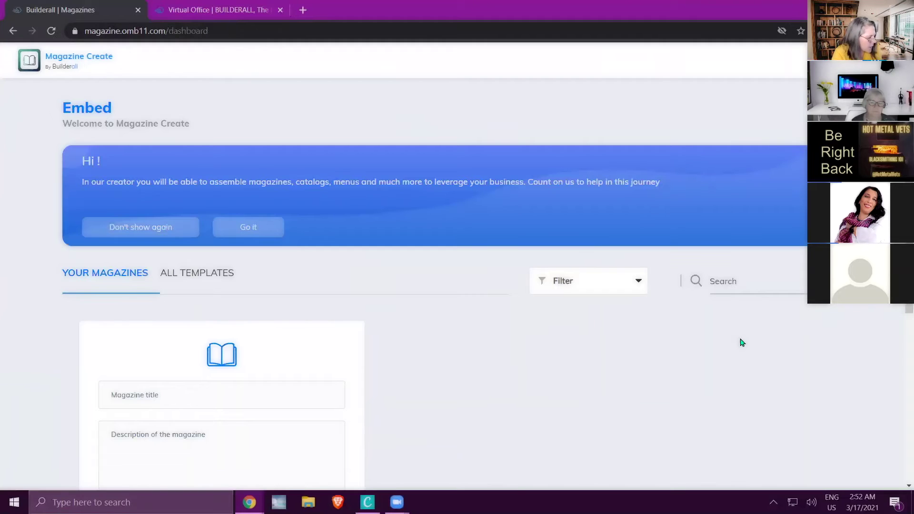
scroll(741, 342, down, 2)
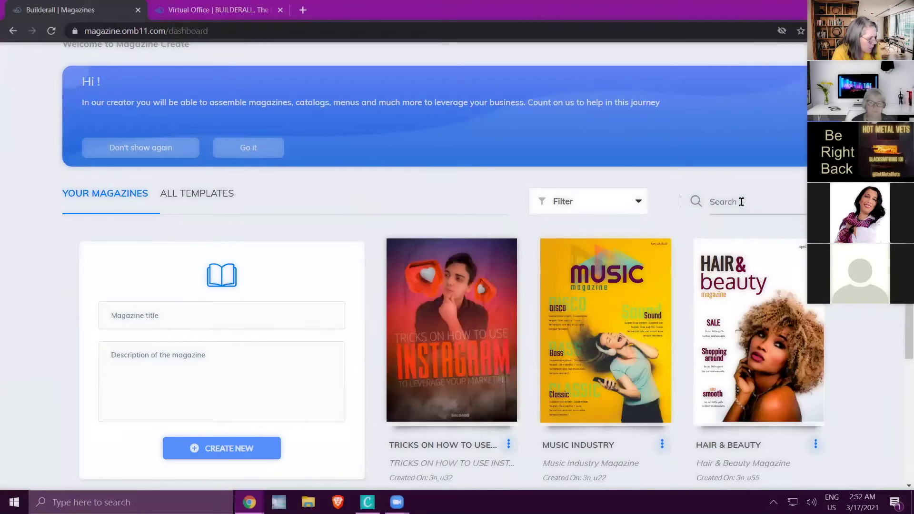
Search your magazines for "hair" and clear the search term again
click(739, 203)
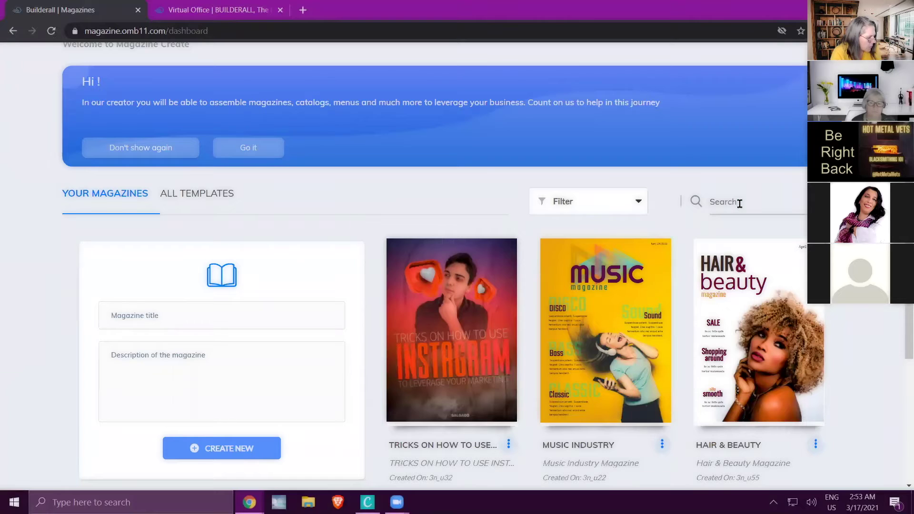
text(hair)
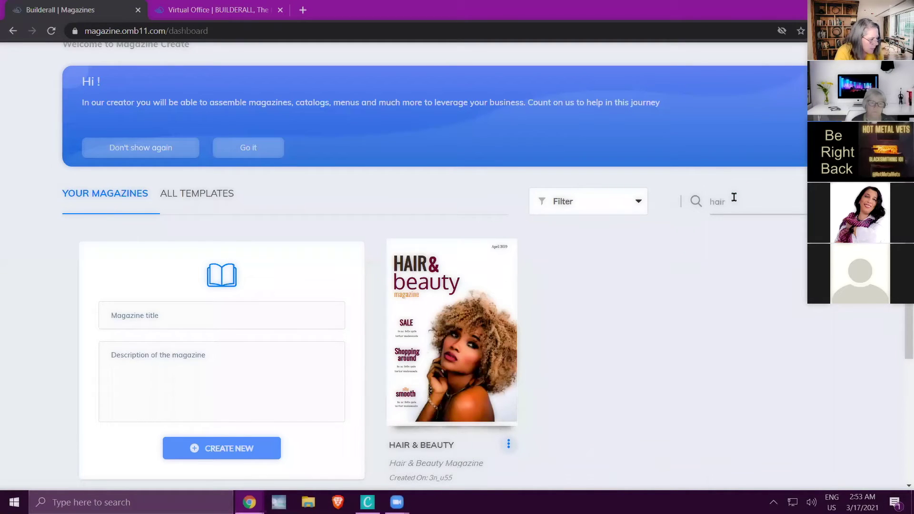
drag(734, 197, 694, 204)
key(BackSpace)
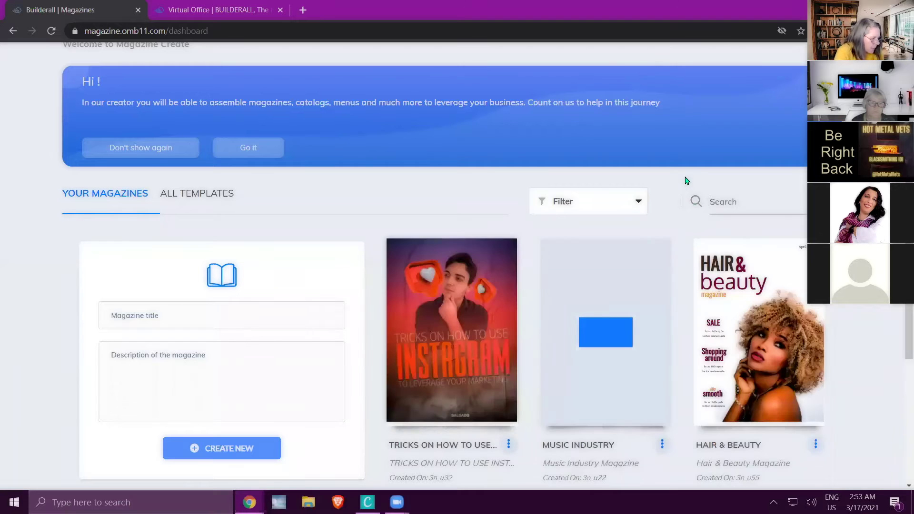
Sort your magazines alphabetically, switch to date order, and set them back to alphabetical order
click(638, 203)
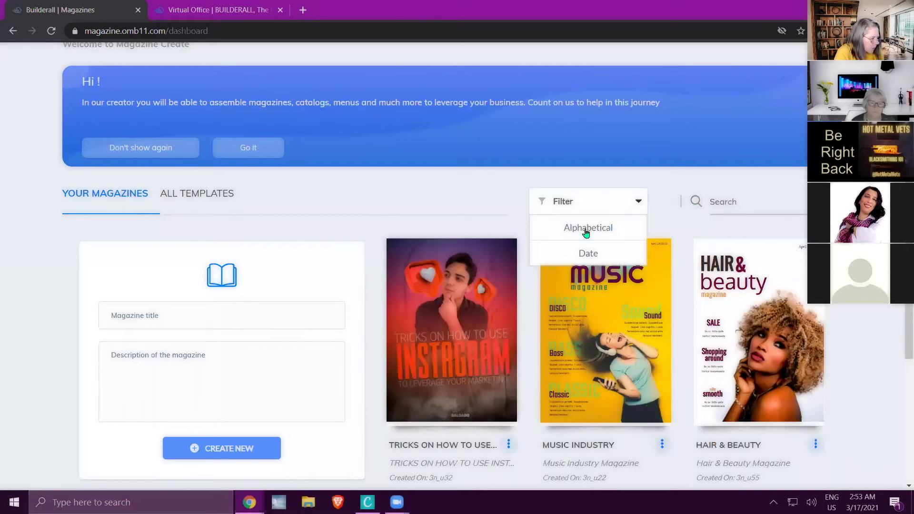
click(586, 231)
click(639, 203)
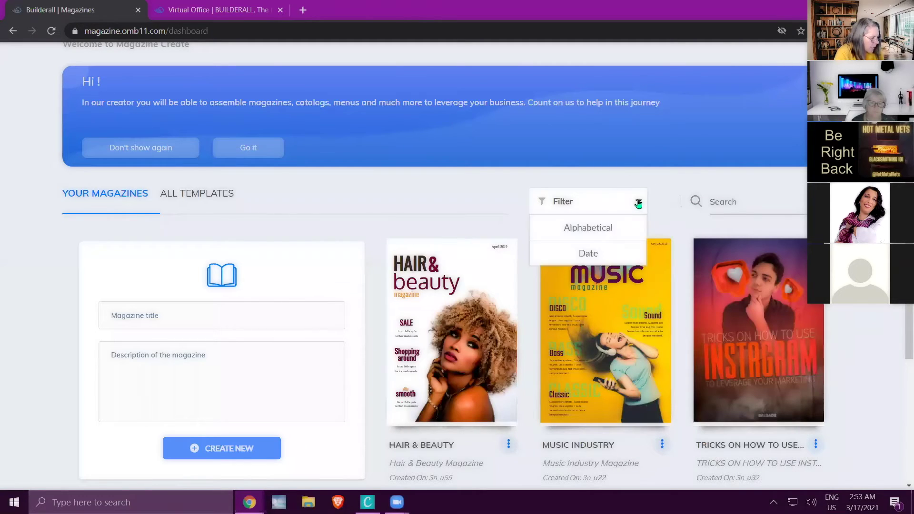
click(591, 253)
click(602, 209)
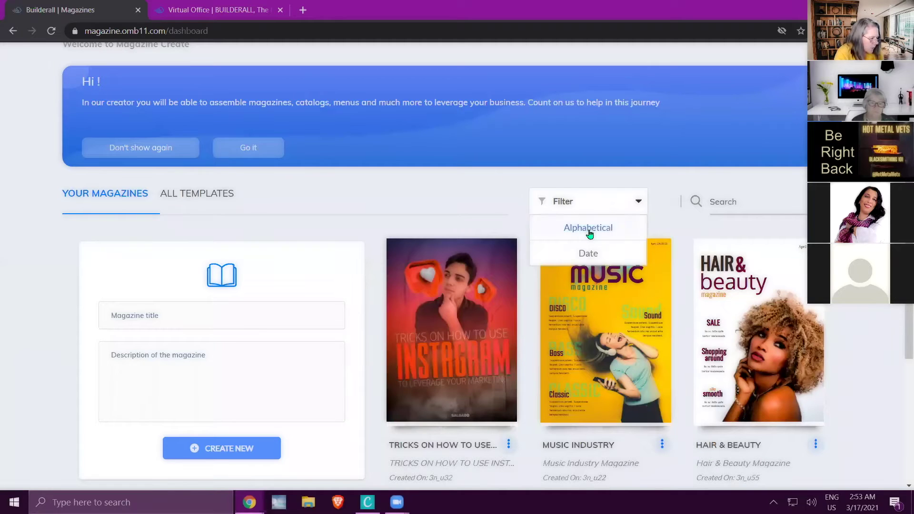
click(588, 230)
Dismiss the welcome banner above the Your Magazines list
scroll(473, 210, down, 1)
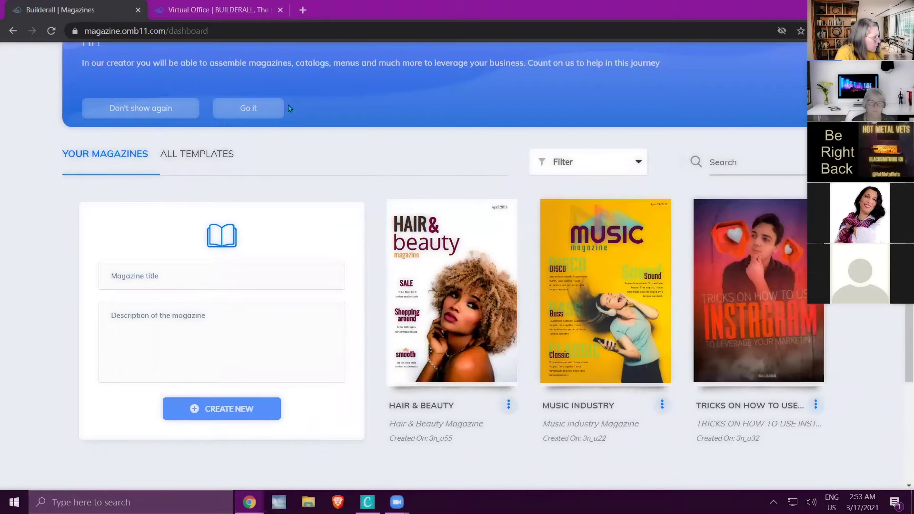
click(250, 112)
scroll(405, 183, down, 2)
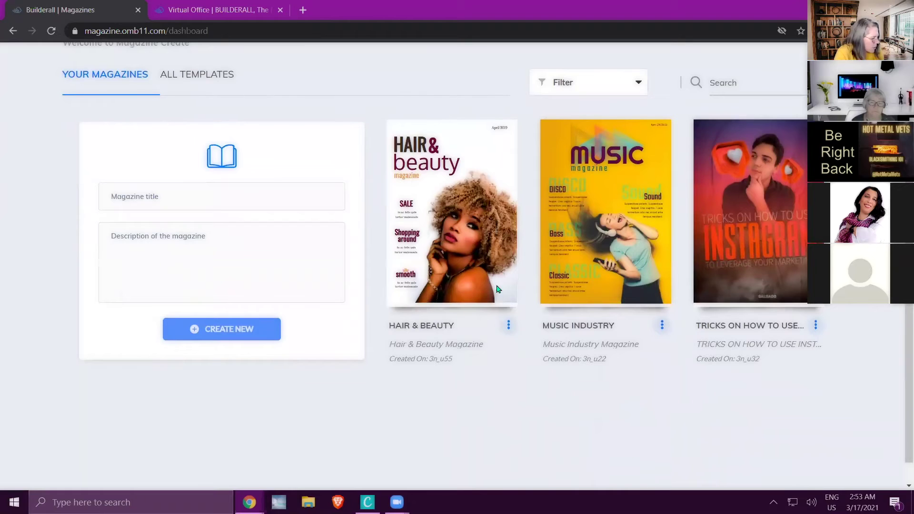
Open the Hair & Beauty magazine in the editor and return to the dashboard
click(508, 326)
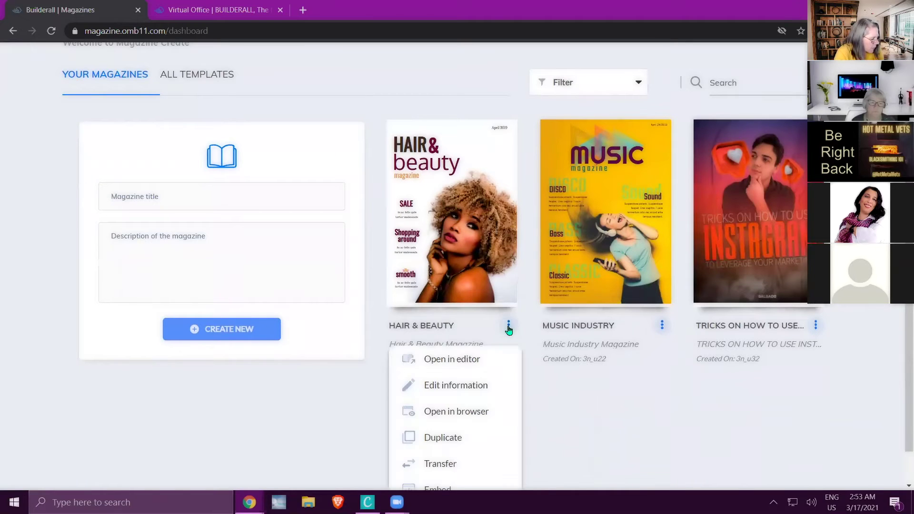
scroll(505, 319, down, 1)
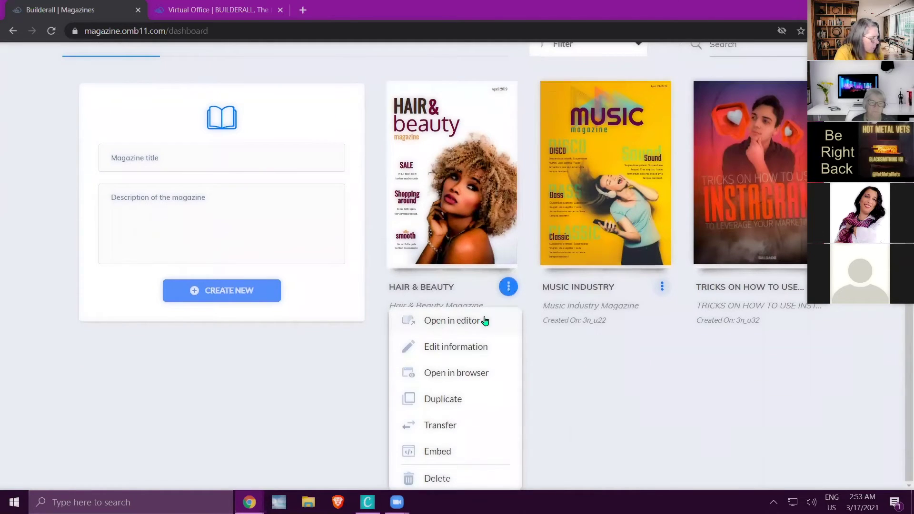
click(468, 322)
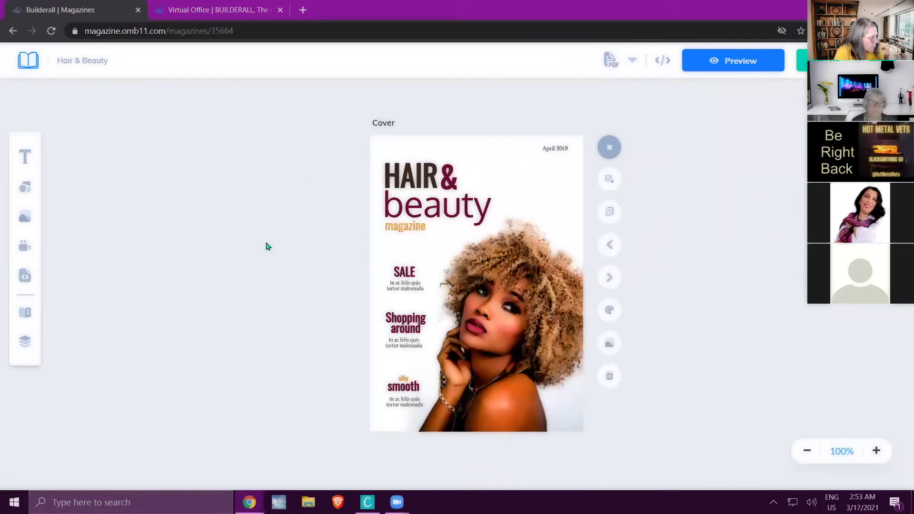
click(28, 60)
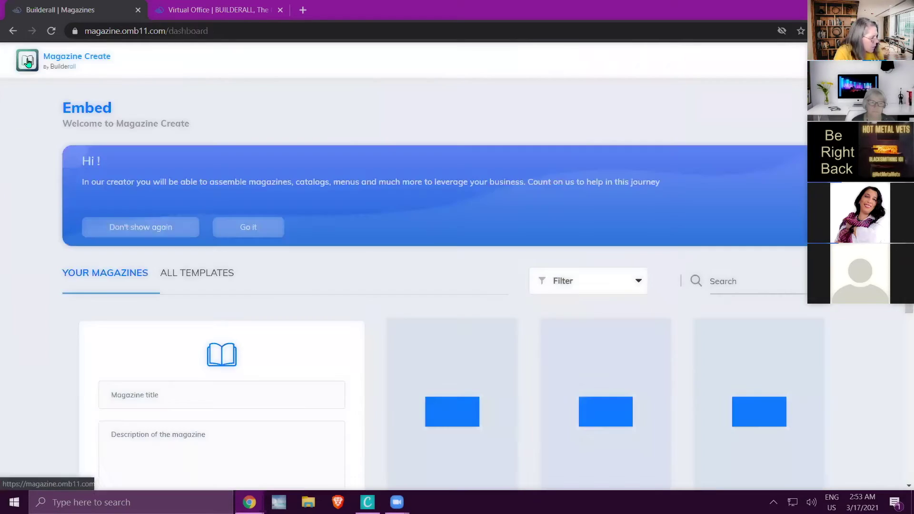
Look at the Hair & Beauty magazine's title and description information and close it without saving
scroll(407, 295, down, 4)
click(506, 325)
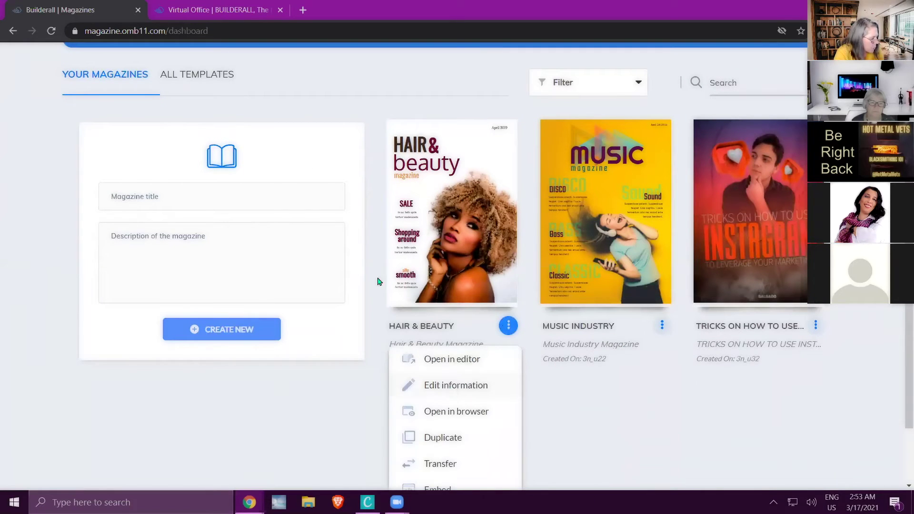
click(463, 387)
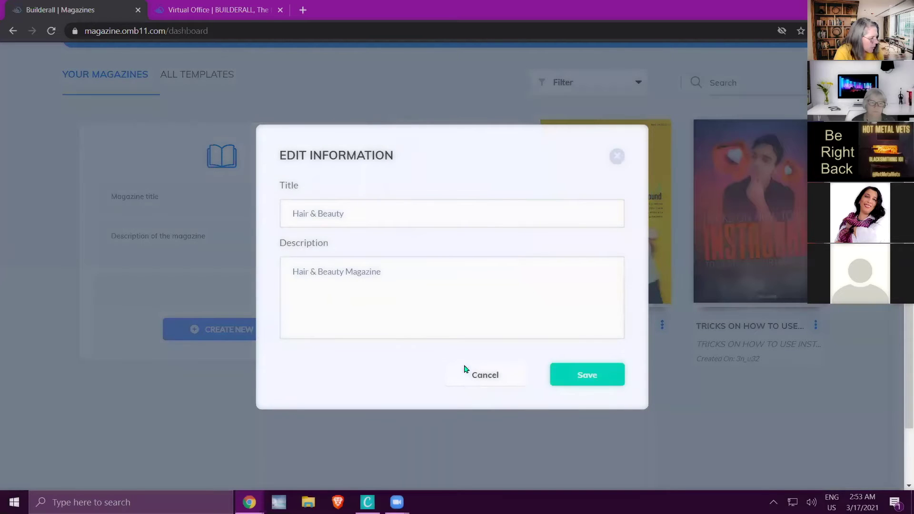
click(489, 376)
View the published Hair & Beauty magazine in the browser, page through to the Content spread, and return to the dashboard
click(508, 327)
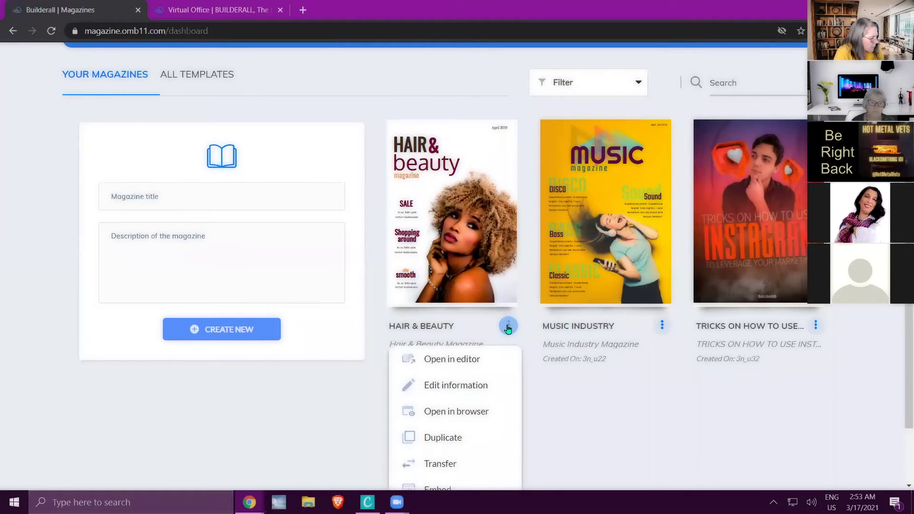
scroll(476, 353, down, 1)
click(466, 373)
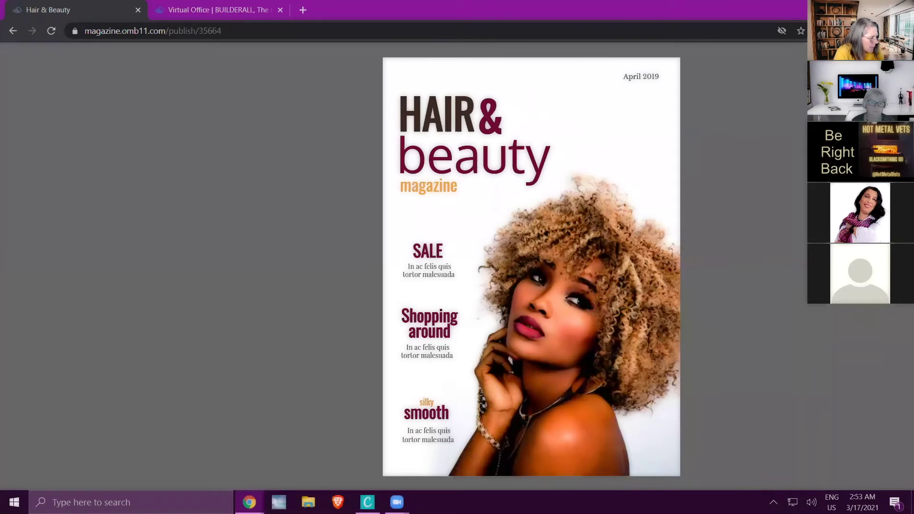
key(Right)
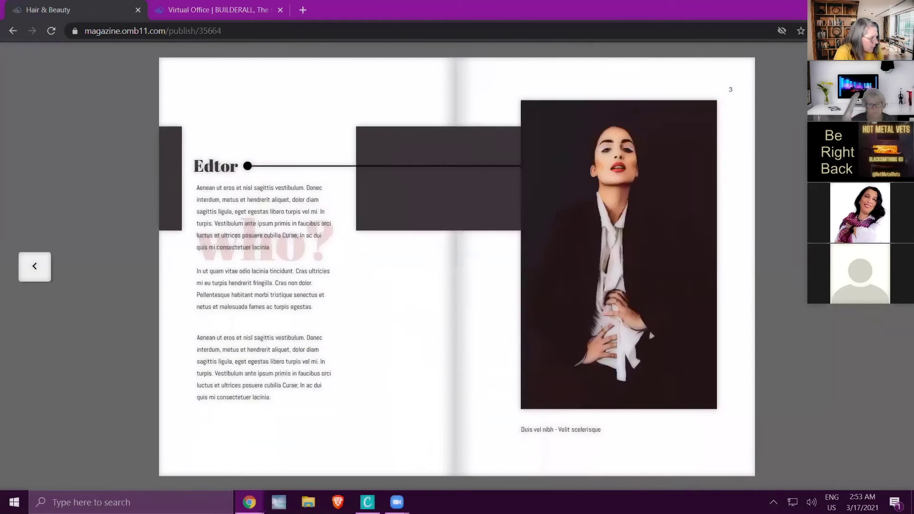
key(Right)
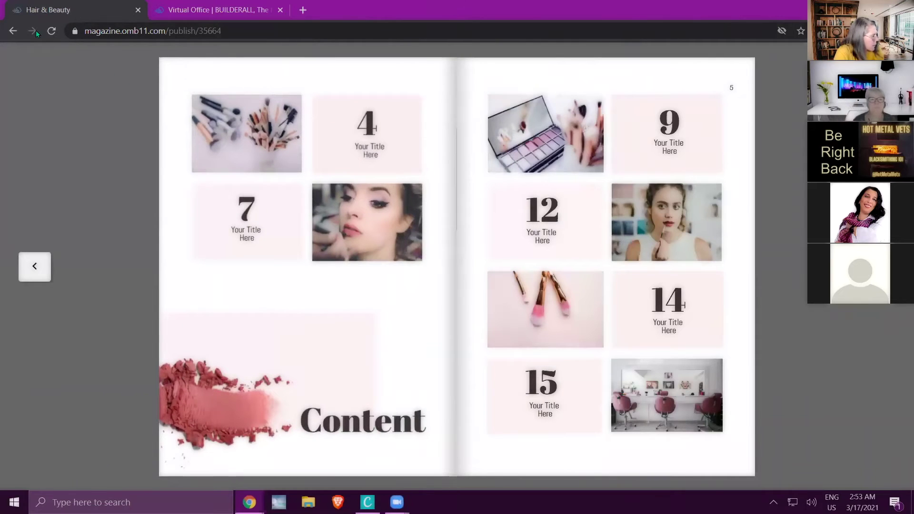
click(12, 31)
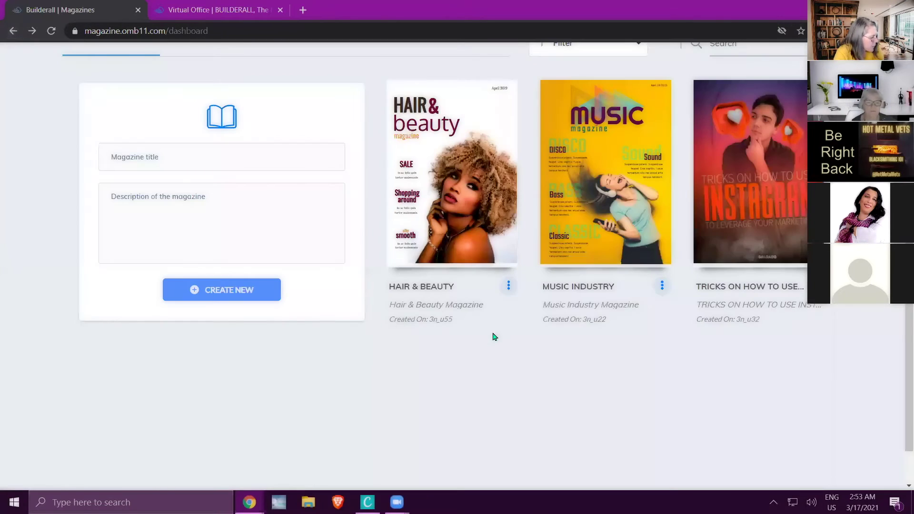
Duplicate the Hair & Beauty magazine in the Your Magazines list
click(509, 286)
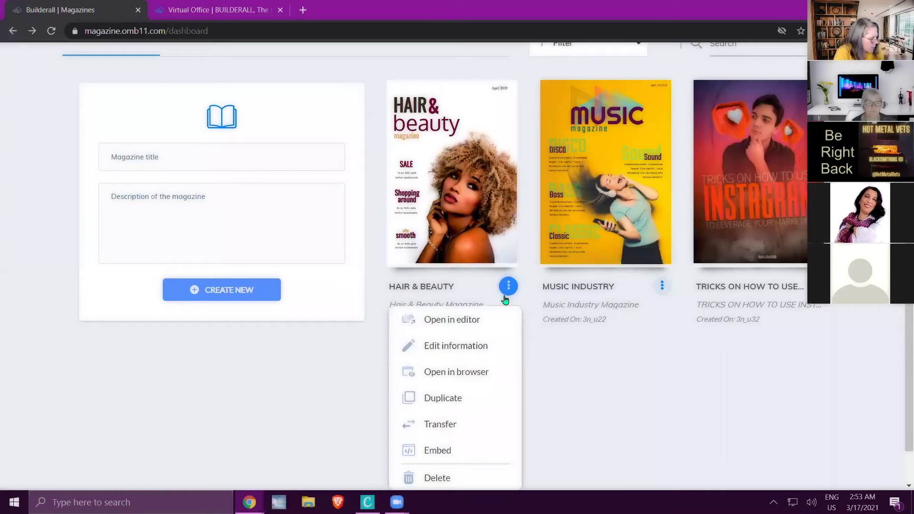
click(477, 402)
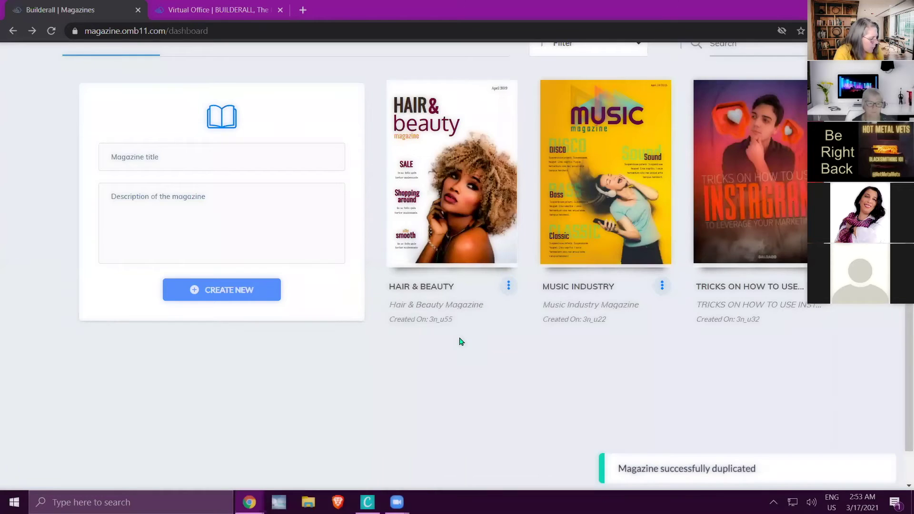
Look at the transfer form of the first Hair & Beauty magazine and cancel it without sending
click(509, 287)
scroll(507, 285, down, 1)
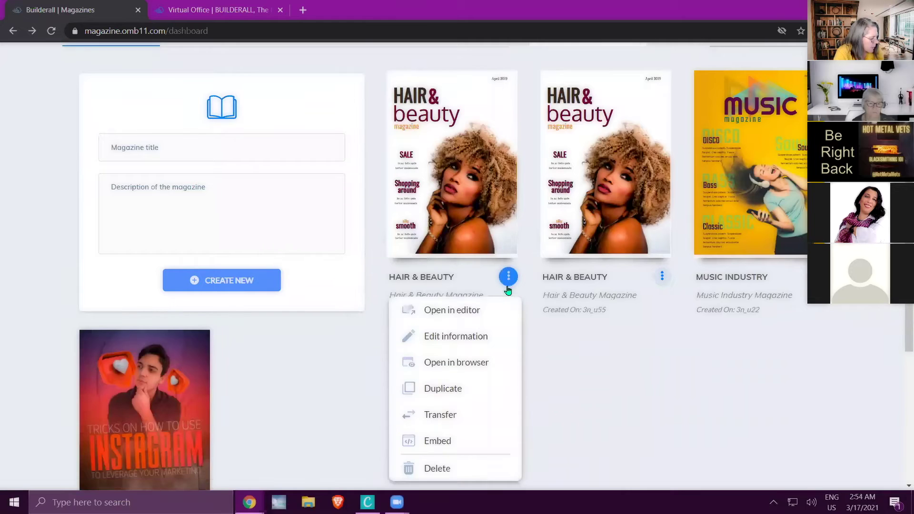
click(455, 385)
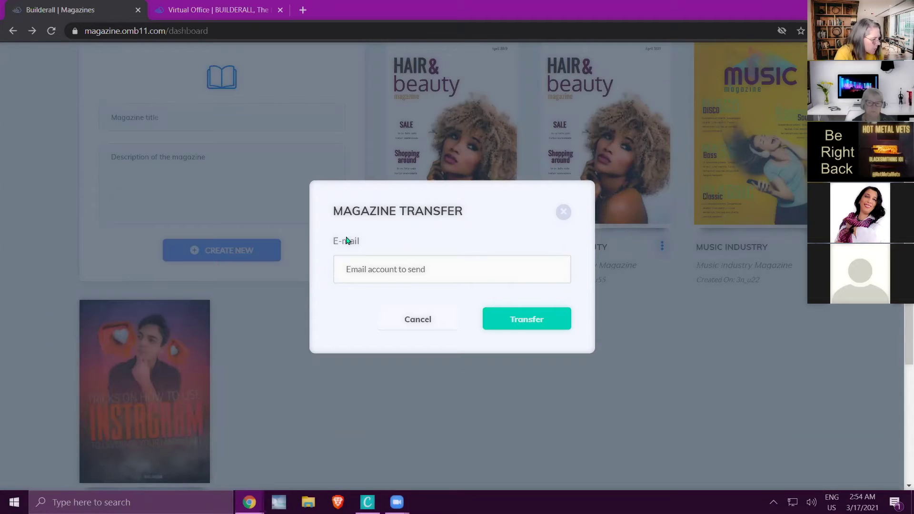
click(408, 322)
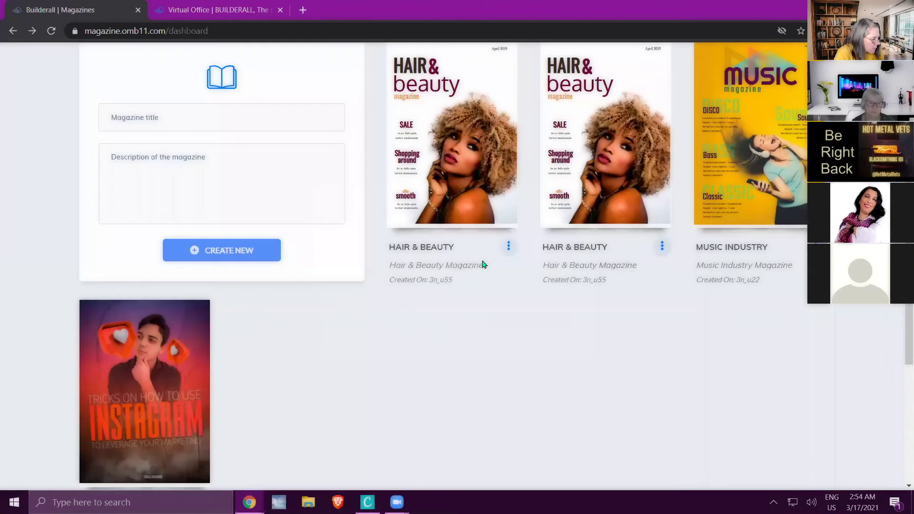
View the embed code of the first Hair & Beauty magazine and close it without copying
click(508, 246)
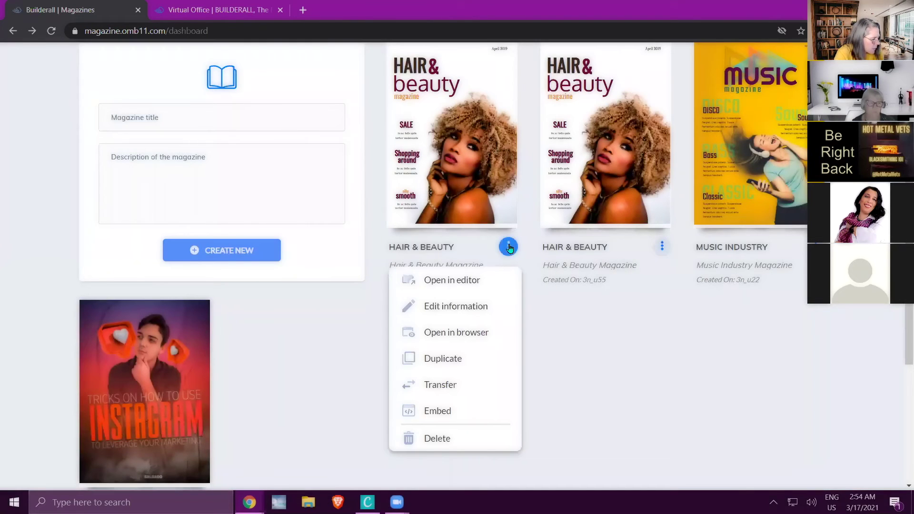
click(438, 411)
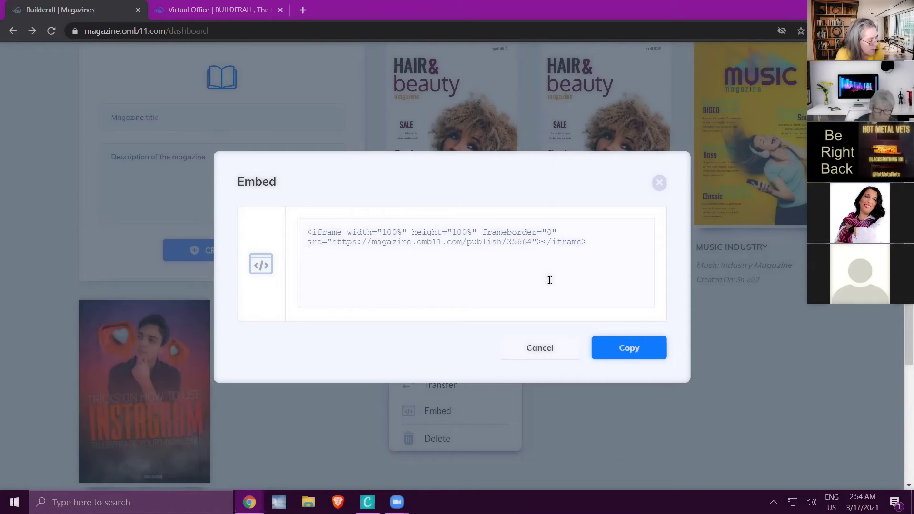
click(533, 352)
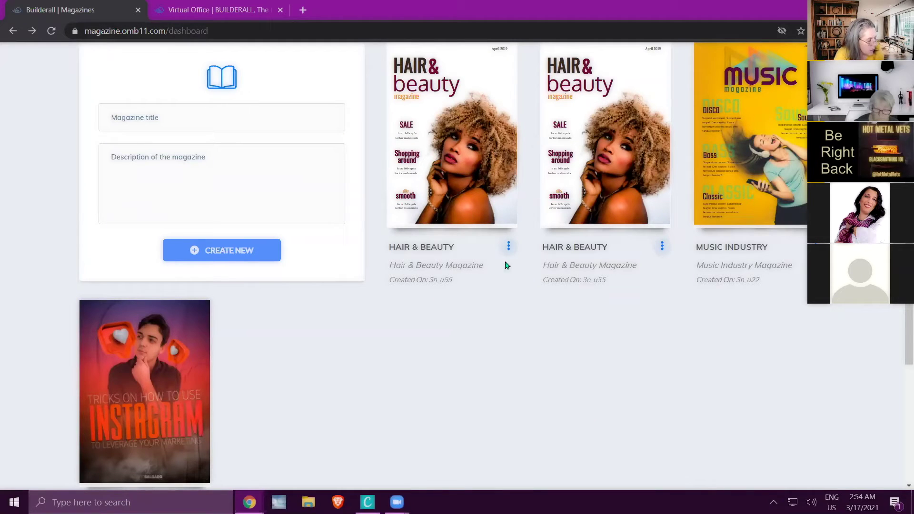
Delete the first of the two Hair & Beauty magazines from the Your Magazines list
click(508, 249)
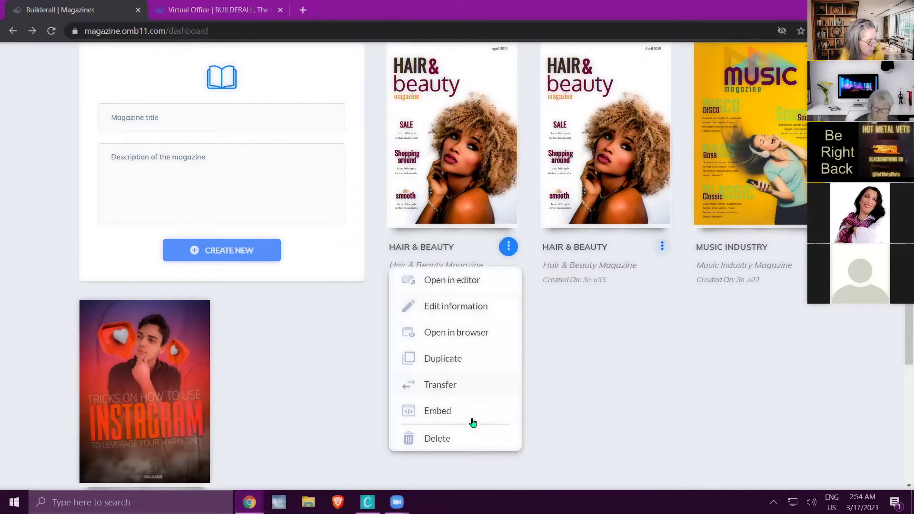
click(438, 440)
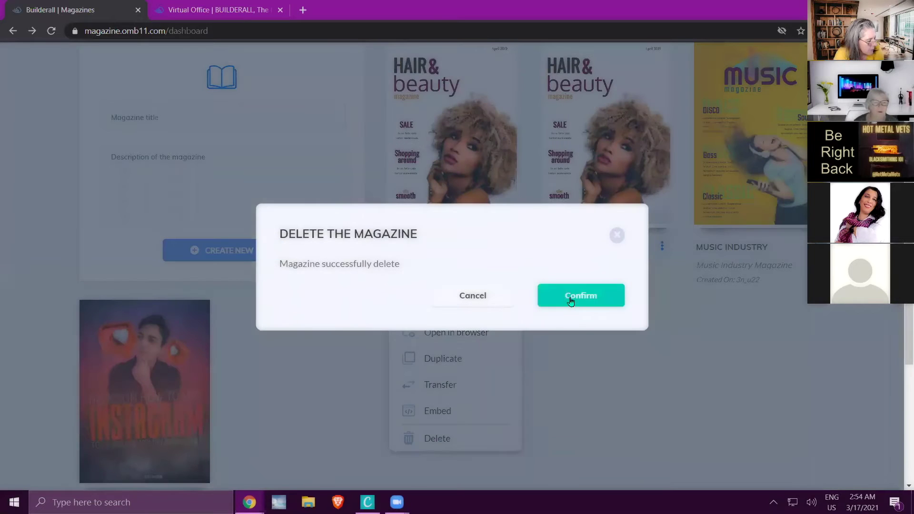
click(570, 299)
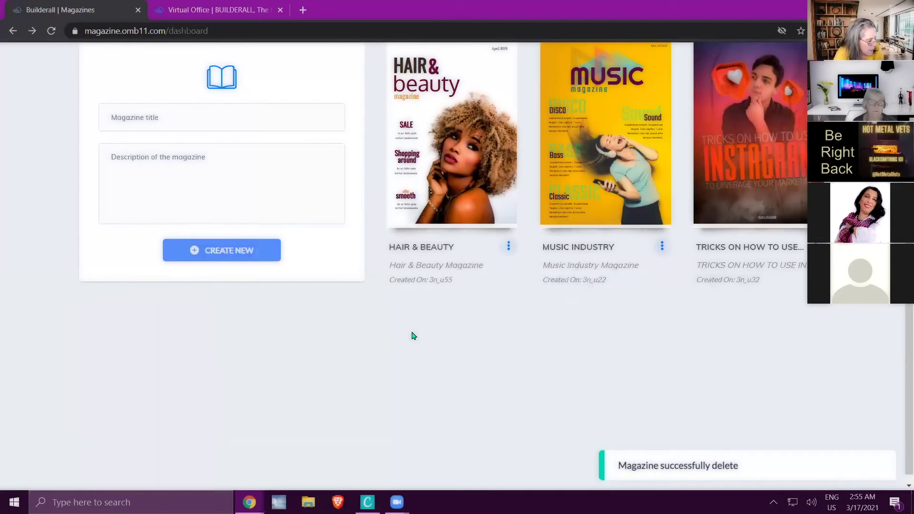
Open the remaining Hair & Beauty magazine in the editor
scroll(542, 164, up, 3)
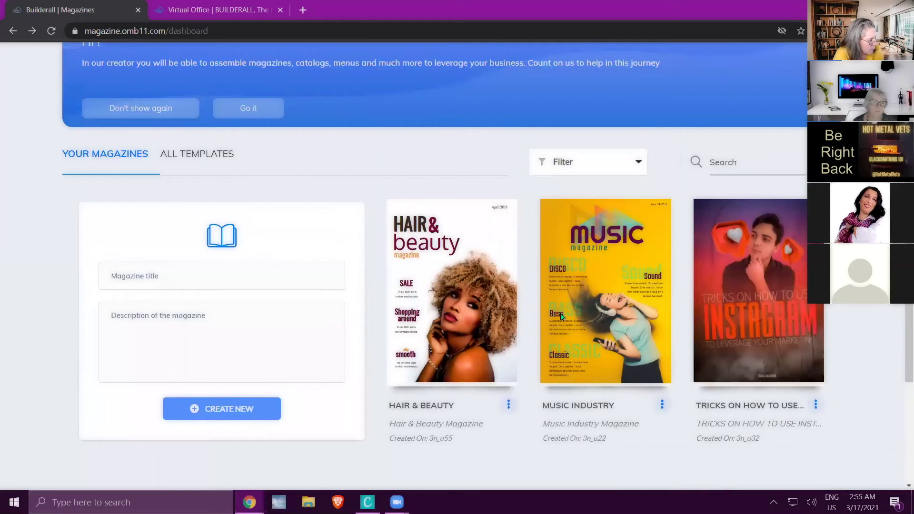
scroll(562, 316, down, 2)
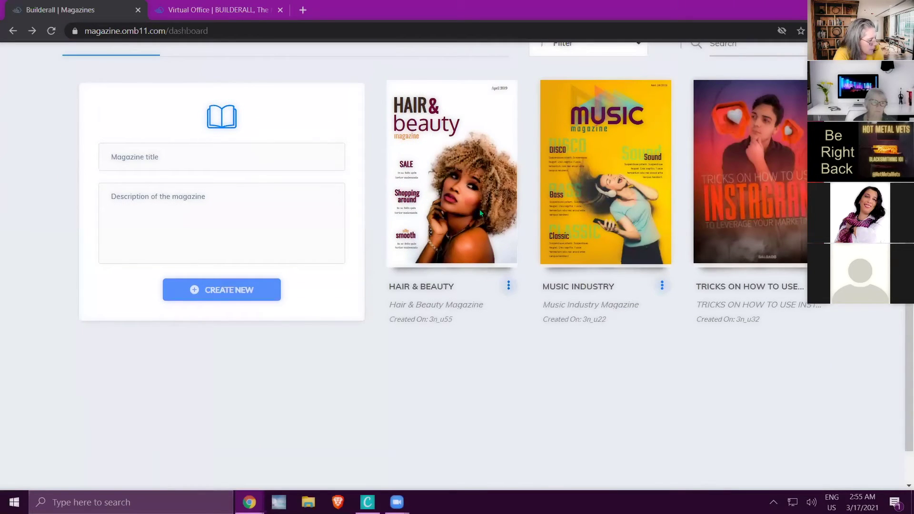
click(509, 285)
click(476, 320)
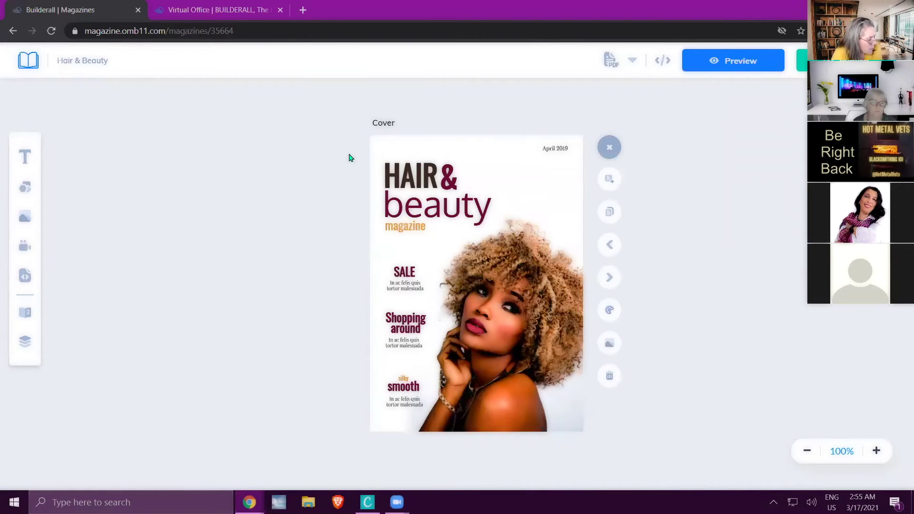
Add a text box in the empty area beside the cover containing "Hair and Beauty"
click(25, 157)
drag(478, 219, 242, 159)
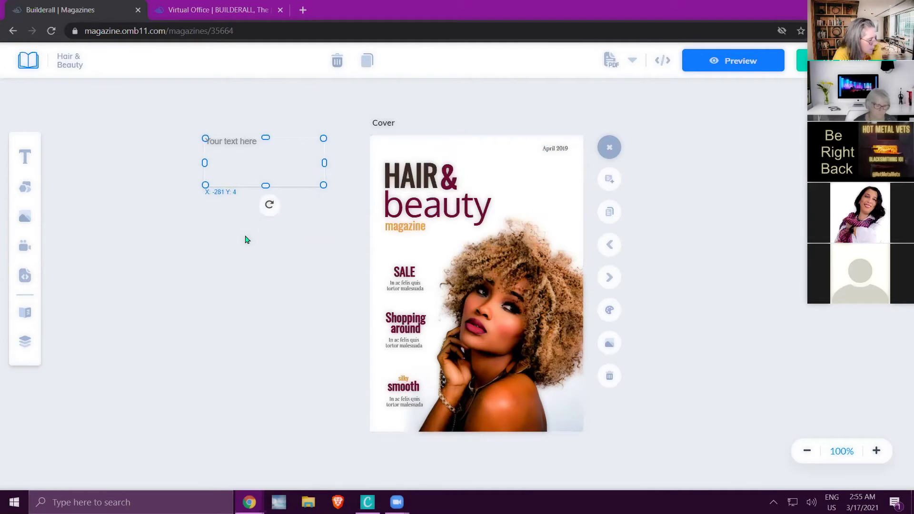
click(402, 205)
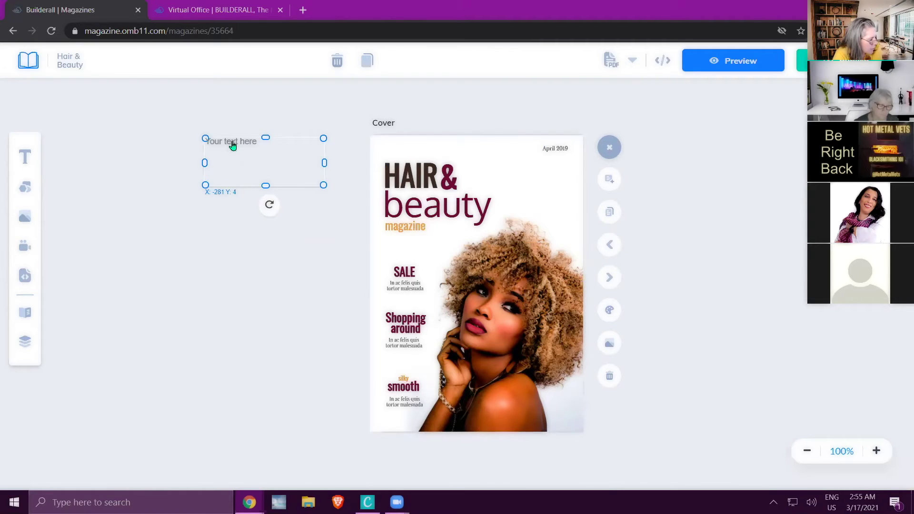
drag(233, 145, 233, 262)
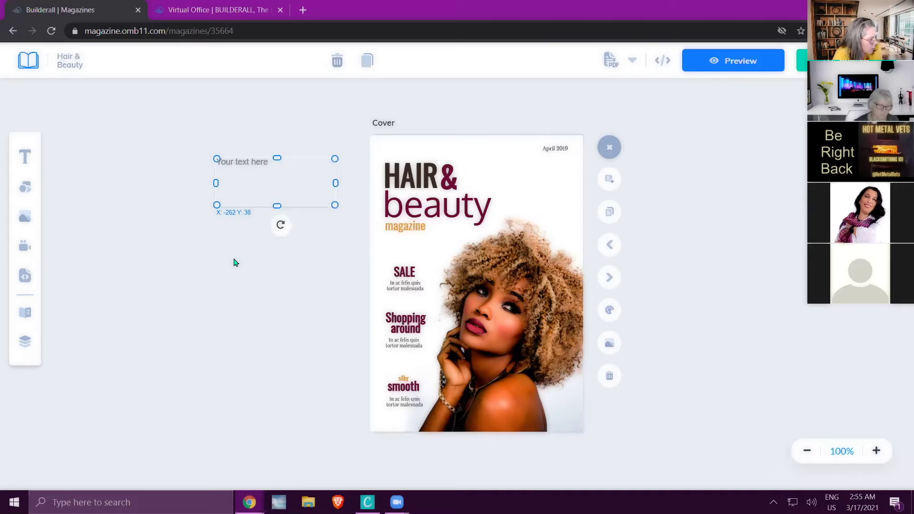
double_click(259, 166)
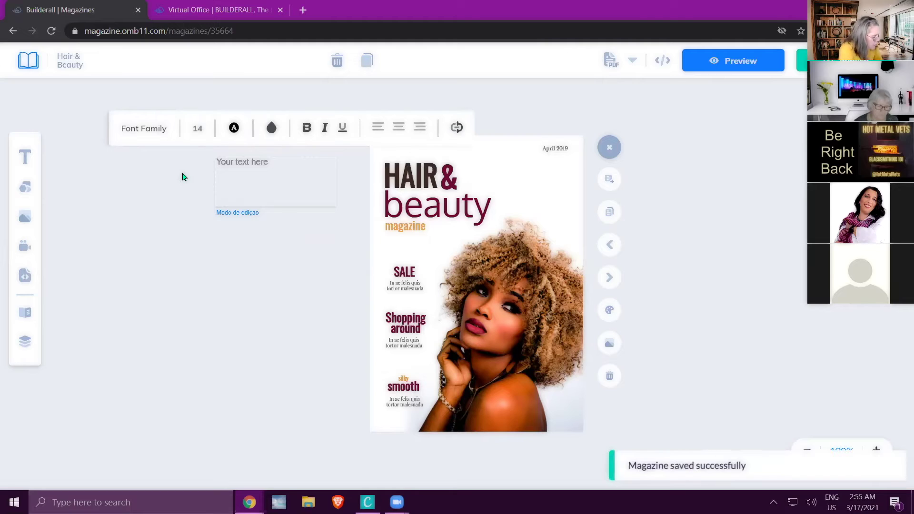
text(Hair an)
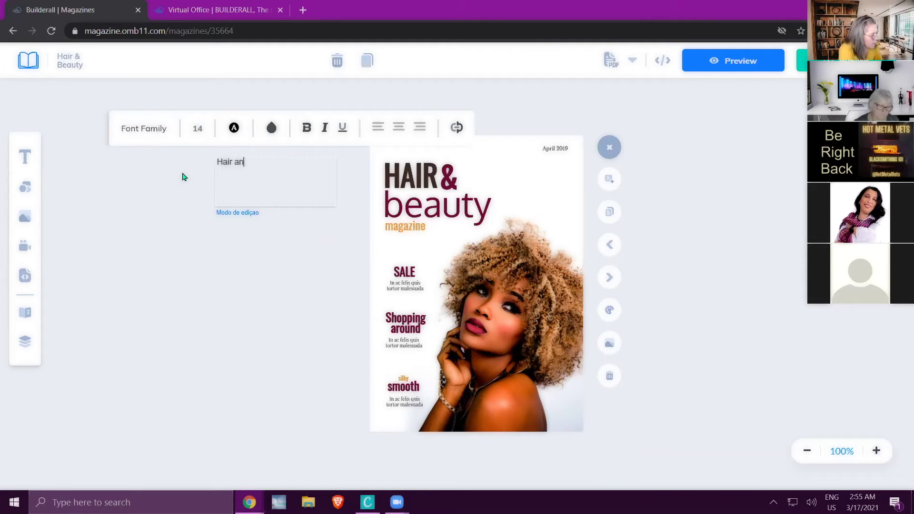
text(d Beauty)
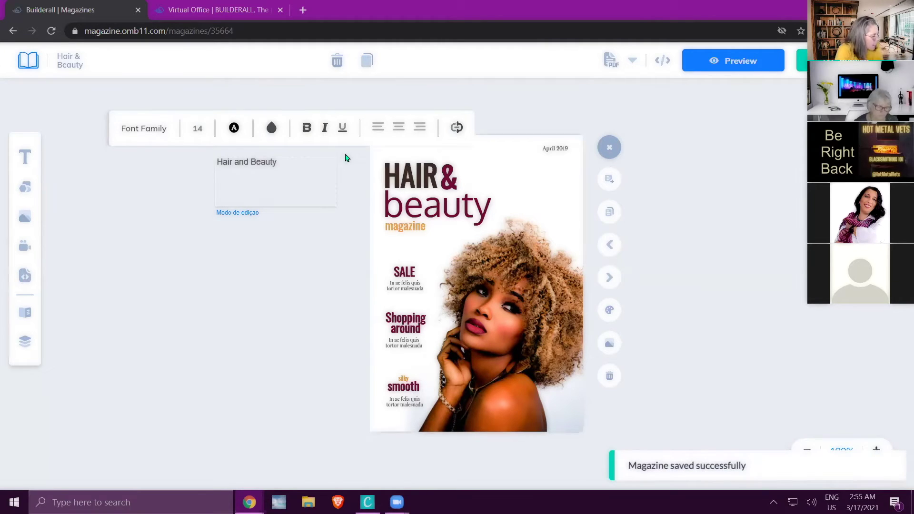
Format the added "Hair and Beauty" text in red at 30 px and widen its box to fit on one line
drag(283, 161, 215, 166)
click(234, 127)
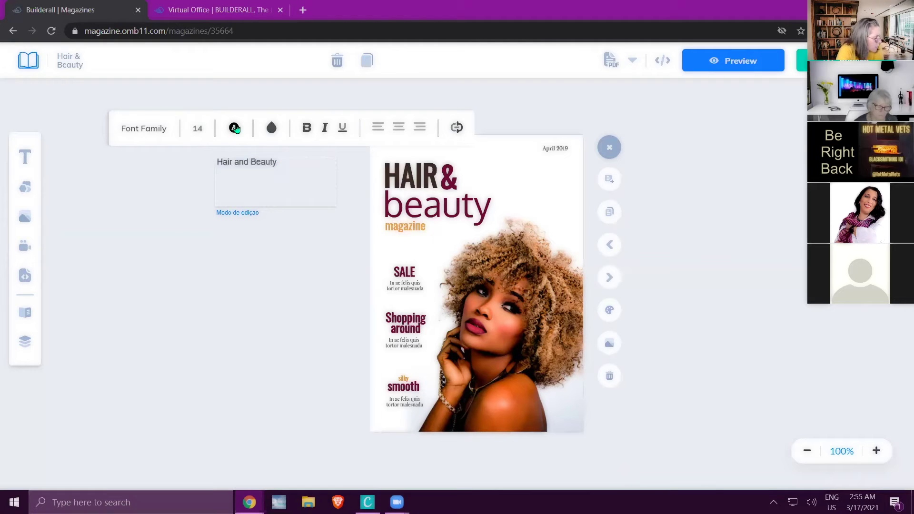
click(289, 154)
click(199, 135)
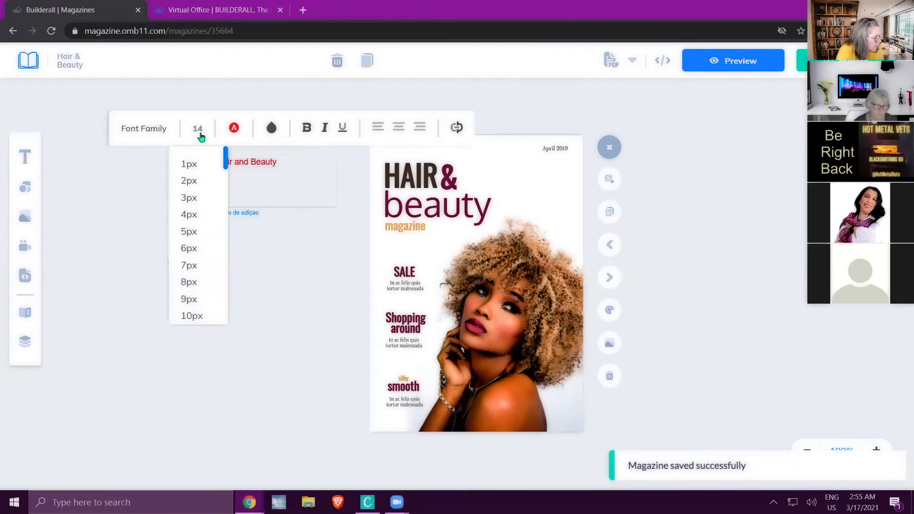
scroll(189, 300, down, 2)
click(189, 315)
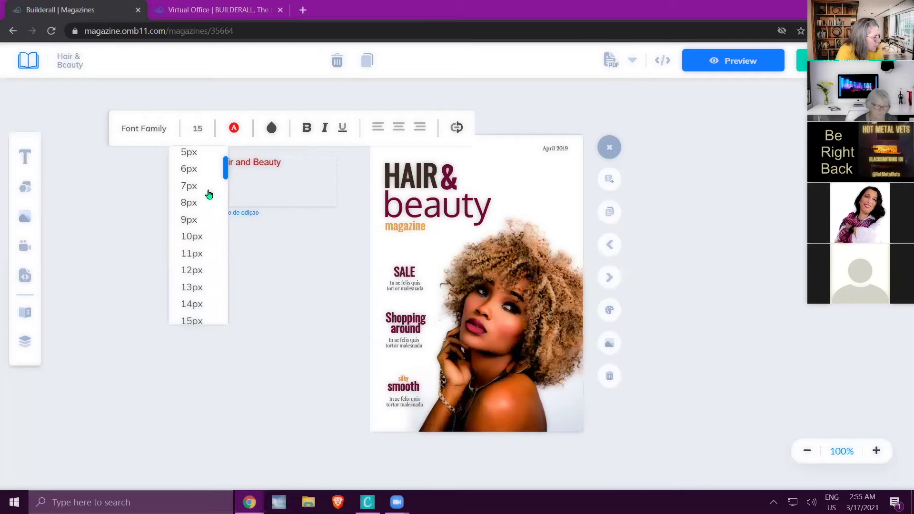
scroll(204, 200, down, 3)
scroll(202, 210, down, 3)
click(190, 257)
click(301, 270)
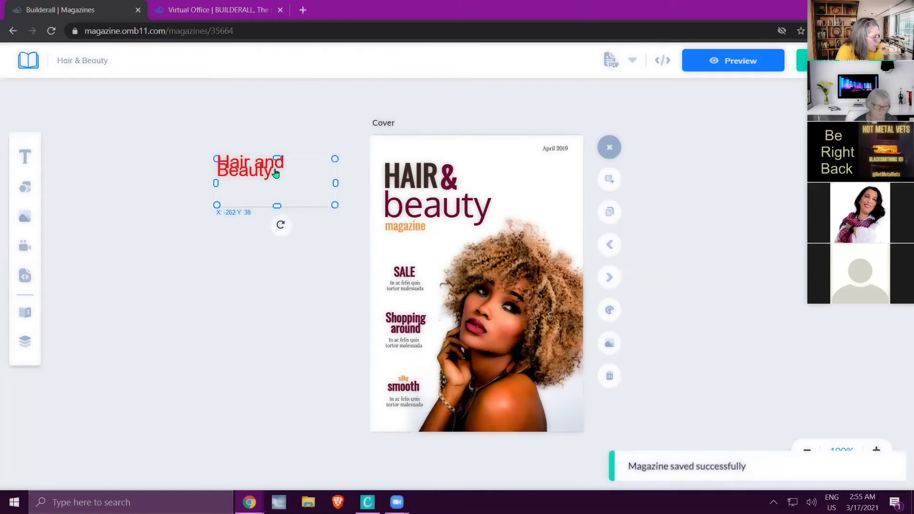
drag(334, 186, 218, 188)
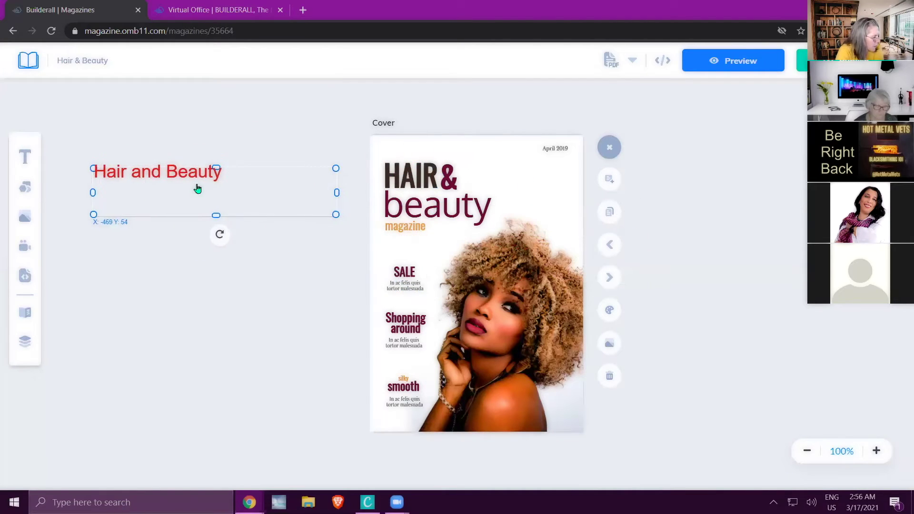
click(547, 253)
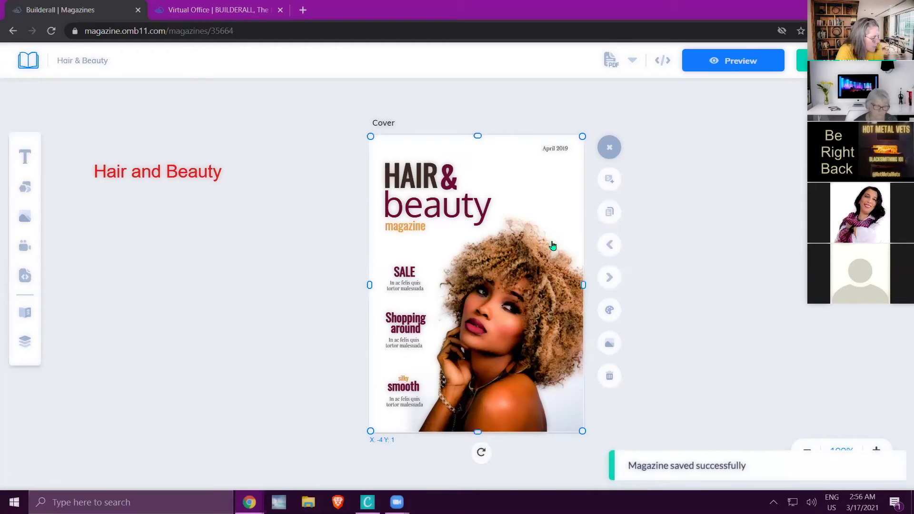
click(757, 238)
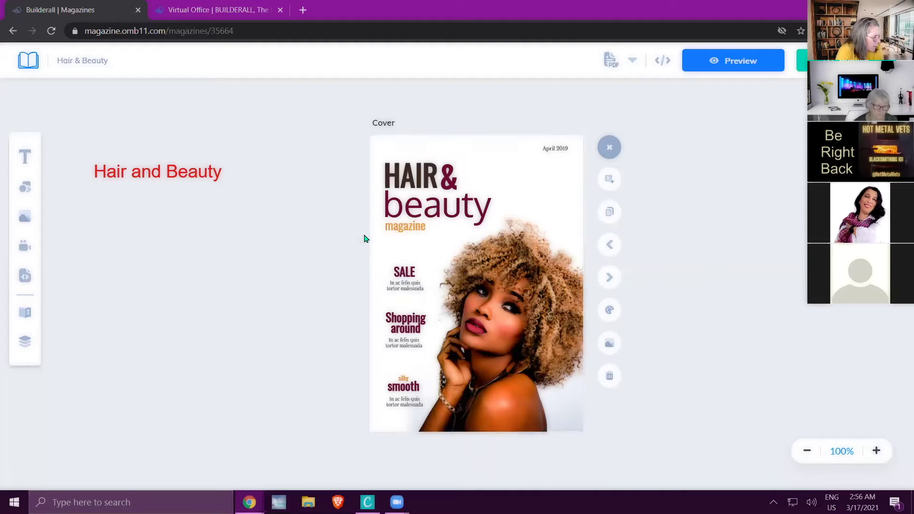
click(323, 180)
click(578, 255)
click(233, 310)
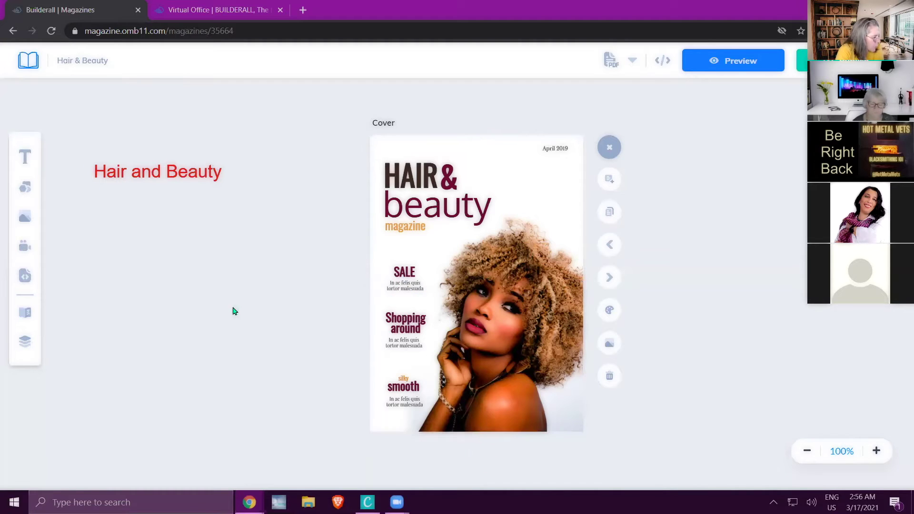
click(376, 274)
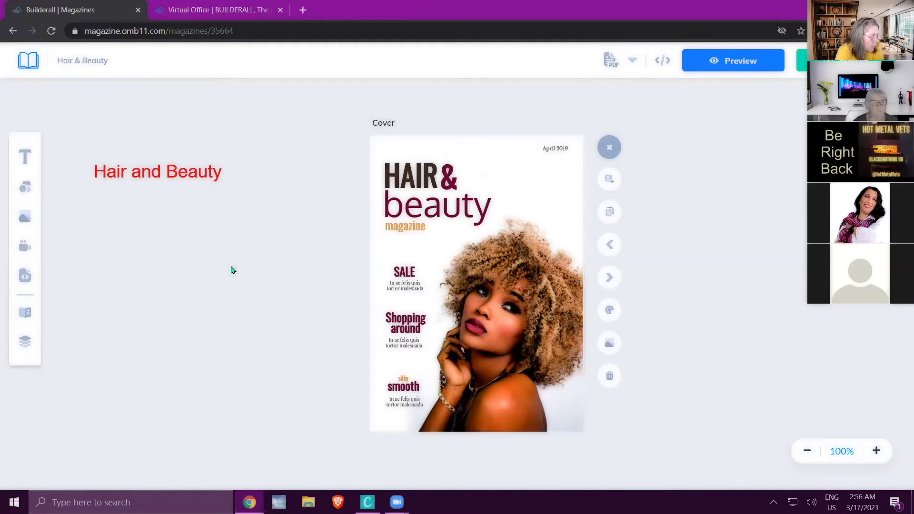
click(204, 211)
click(221, 272)
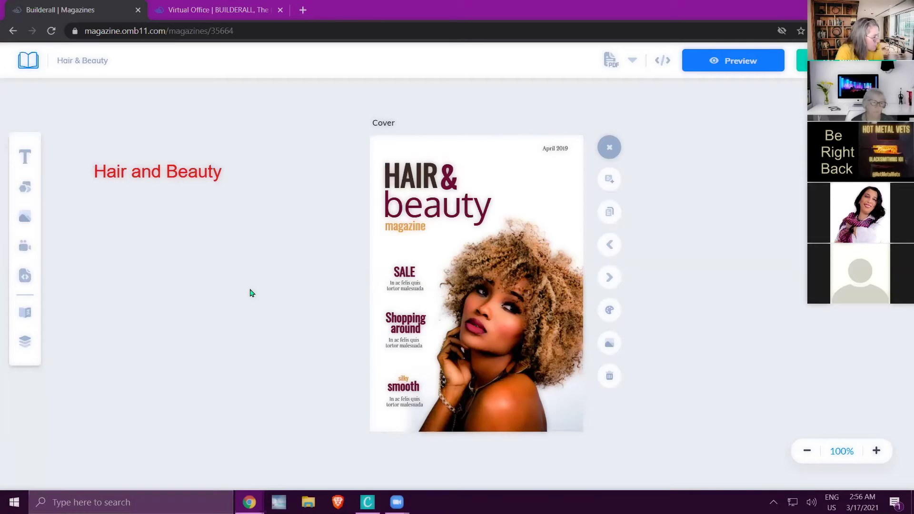
Look at the layer order options of the red "Hair and Beauty" text and move it closer to the cover
click(184, 180)
right_click(185, 182)
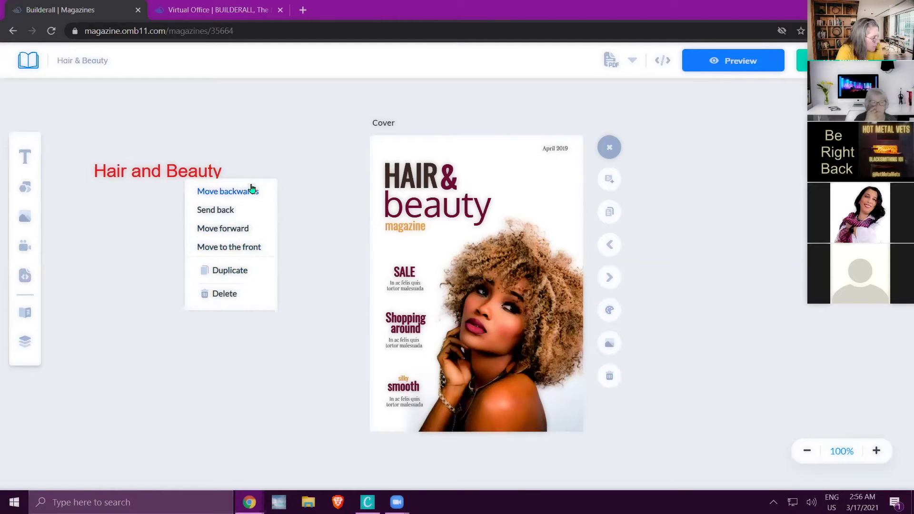
click(189, 172)
drag(190, 171, 175, 216)
Look at the URL and page link options for the red "Hair and Beauty" text without setting a link
double_click(271, 212)
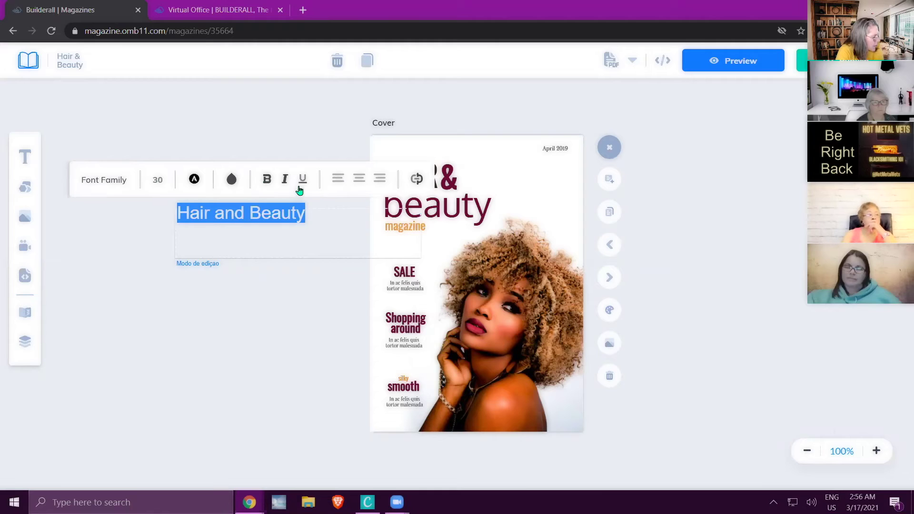
click(417, 180)
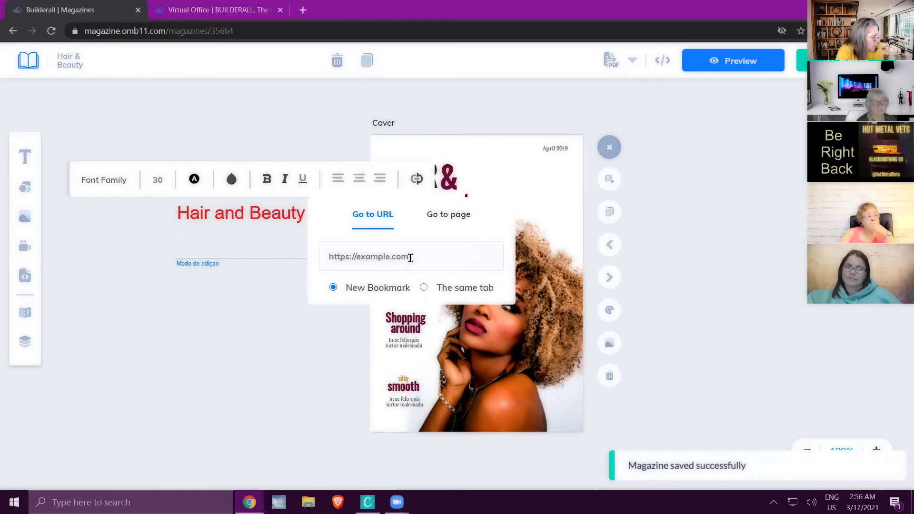
click(450, 217)
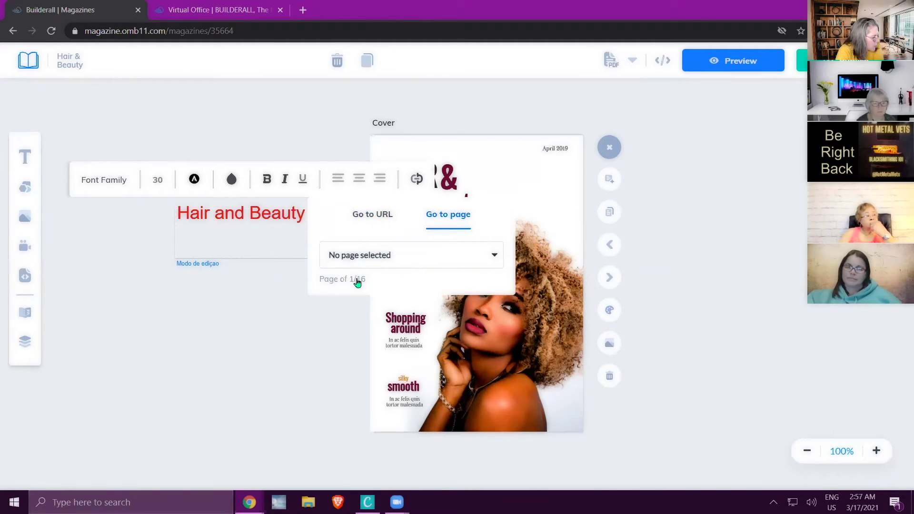
click(206, 344)
Delete the red "Hair and Beauty" text beside the cover
click(265, 227)
right_click(265, 227)
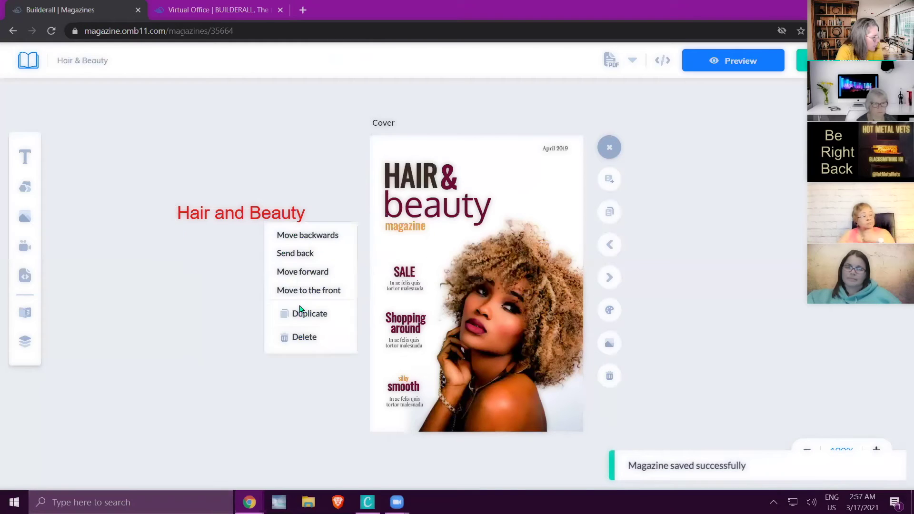
click(304, 336)
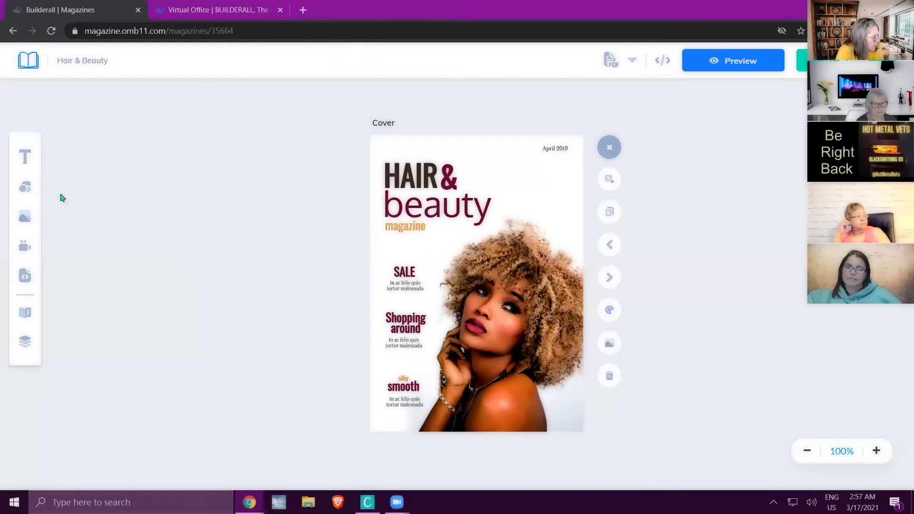
Add a square shape to the cover and move it off the page, beside the cover
click(25, 187)
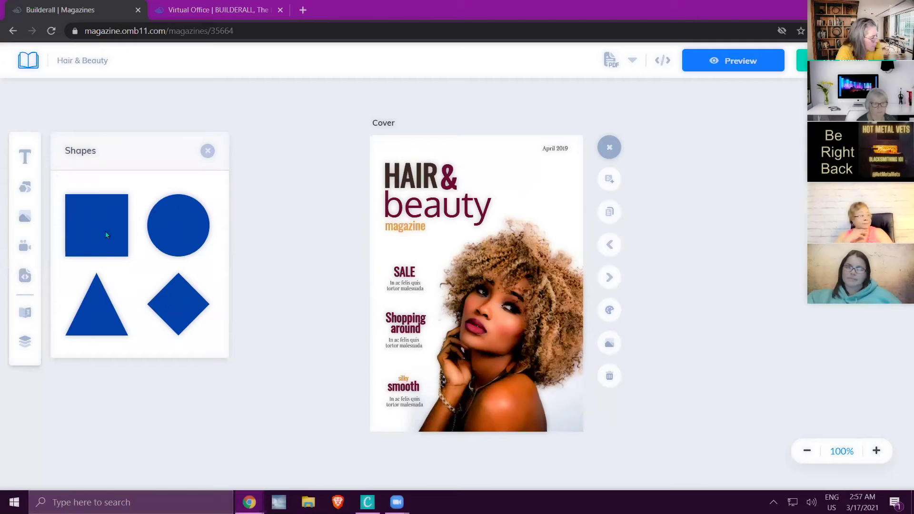
click(208, 151)
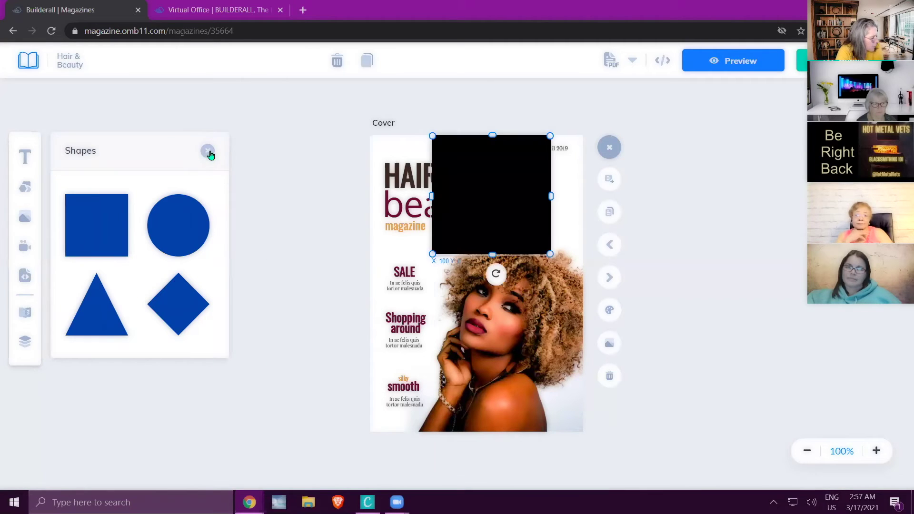
click(405, 161)
click(461, 250)
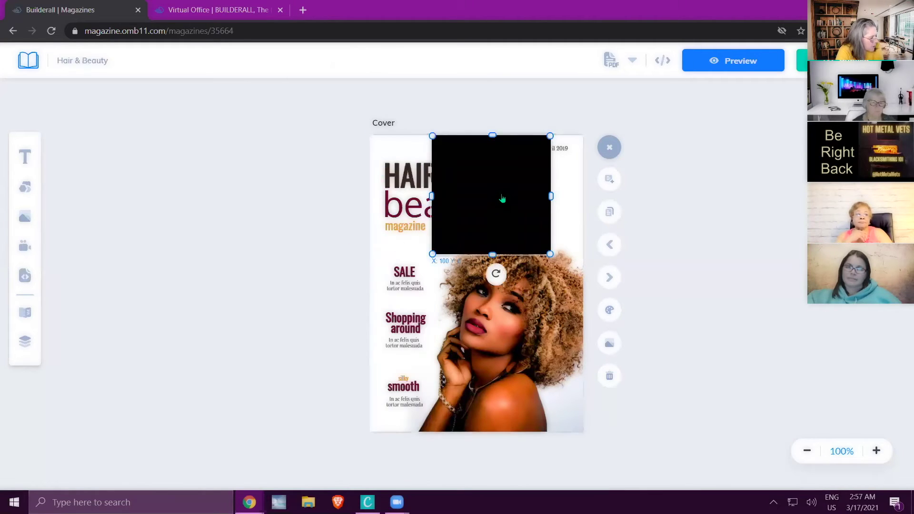
drag(461, 250, 674, 250)
Browse the magazine pages after the cover and inspect the number and picture elements on page 4
click(609, 279)
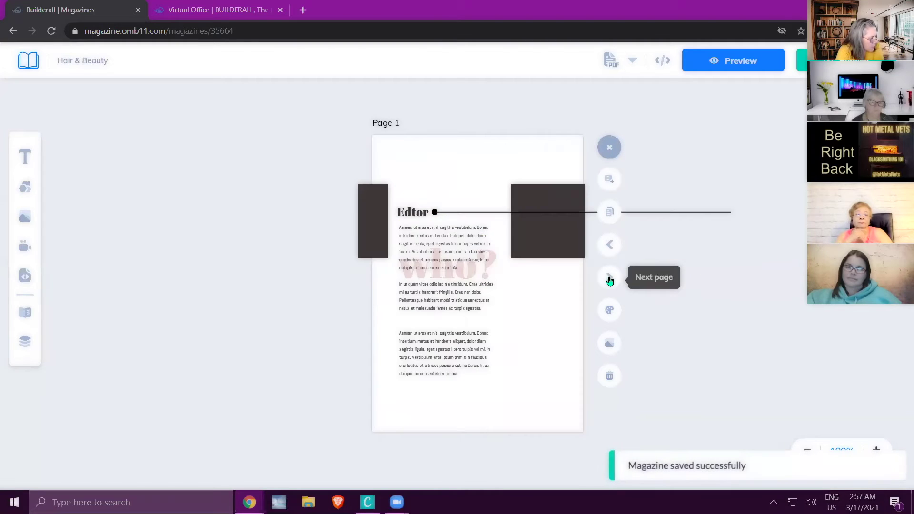
click(612, 282)
click(613, 283)
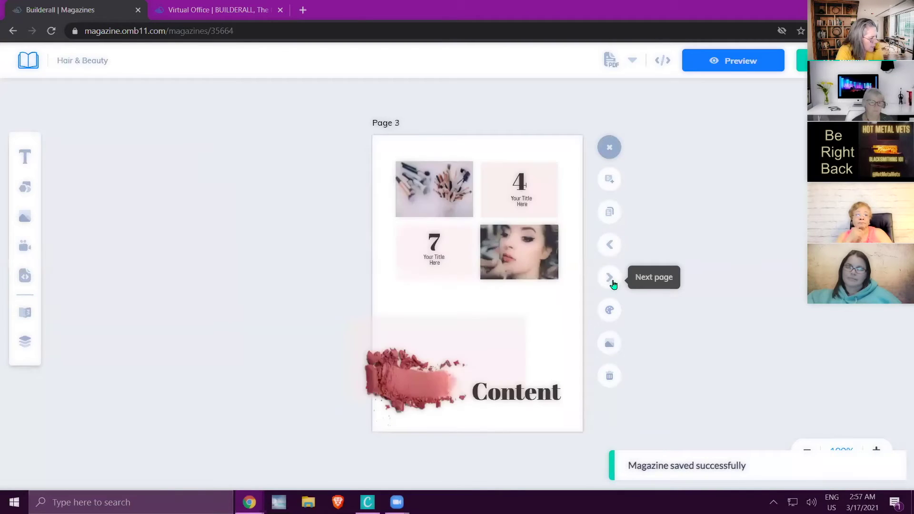
click(613, 281)
click(613, 281)
click(612, 281)
click(609, 247)
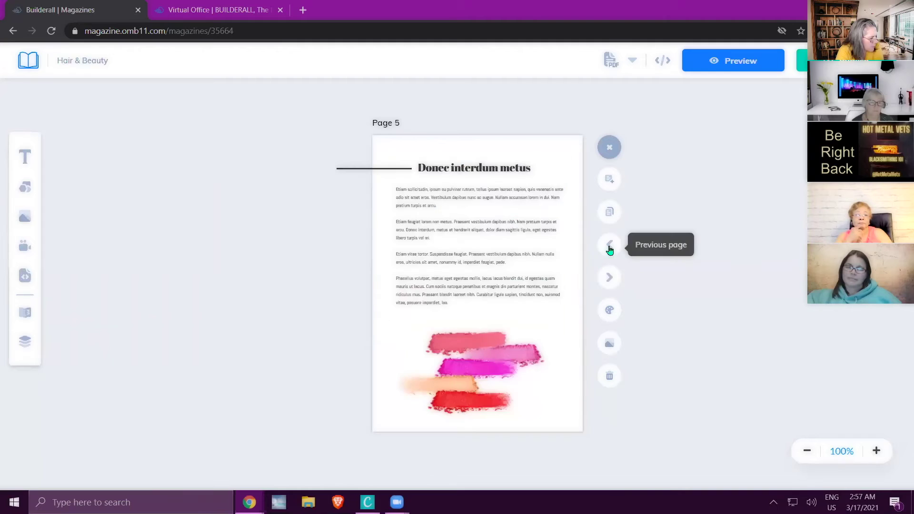
click(609, 247)
click(520, 193)
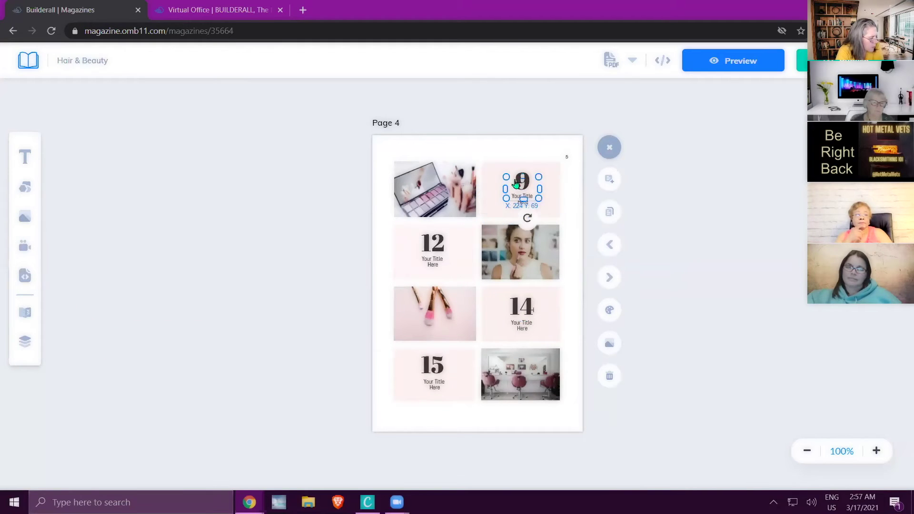
click(443, 196)
click(443, 195)
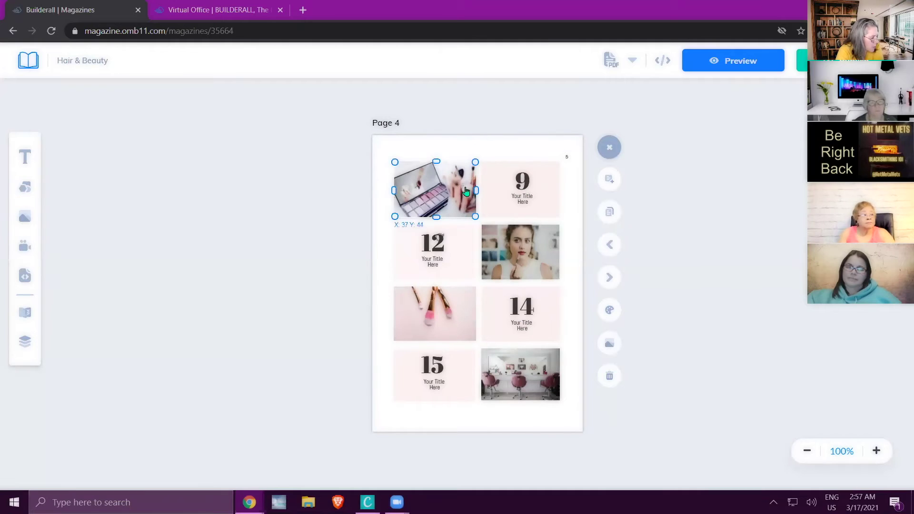
click(607, 162)
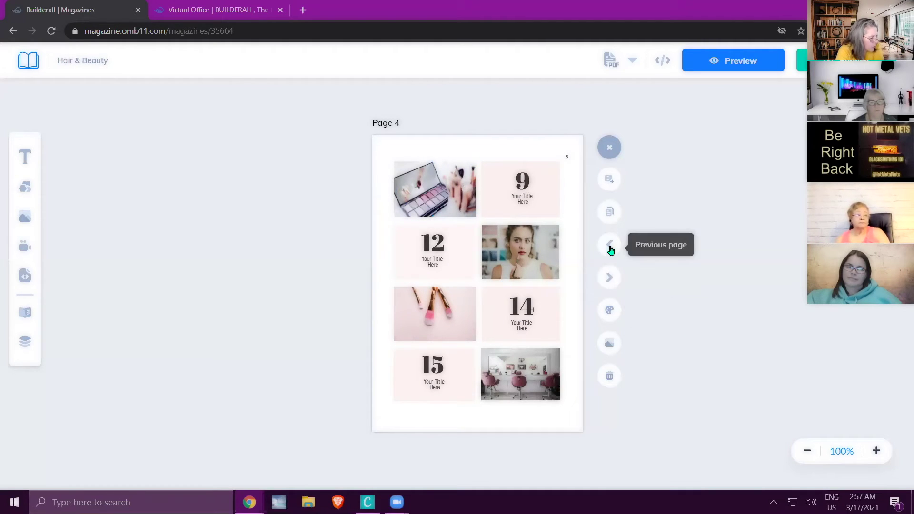
Browse onward through the article pages up to page 11 and return to the cover
click(604, 276)
click(605, 276)
click(604, 276)
click(605, 277)
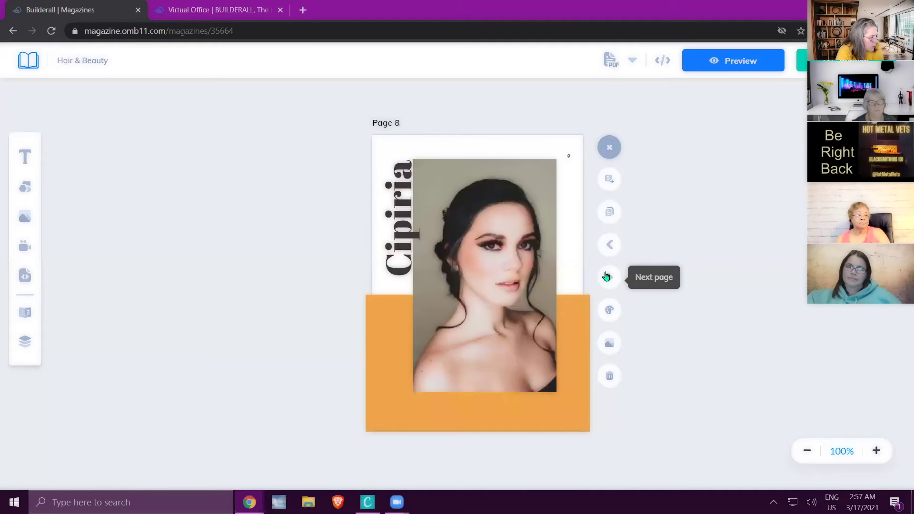
click(605, 277)
click(605, 276)
click(605, 277)
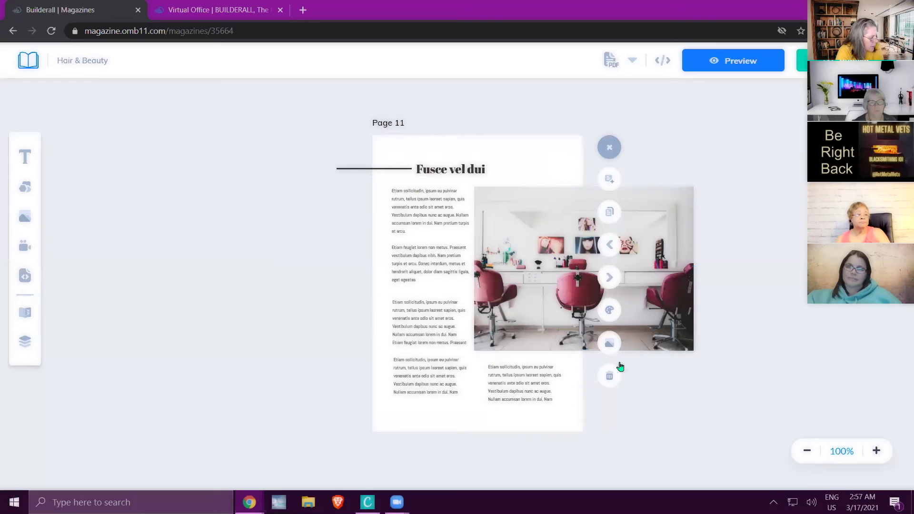
click(609, 247)
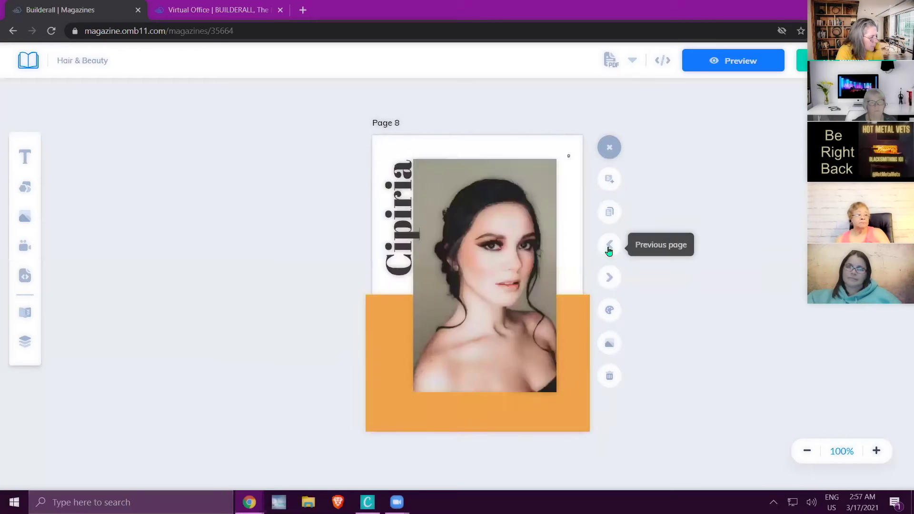
click(608, 248)
click(608, 250)
click(608, 250)
click(609, 250)
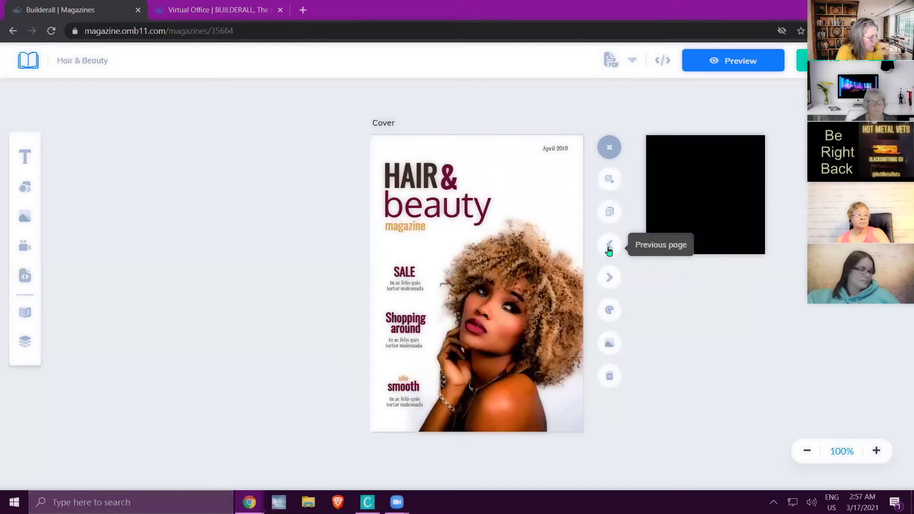
Delete the black square beside the cover
click(708, 218)
right_click(708, 218)
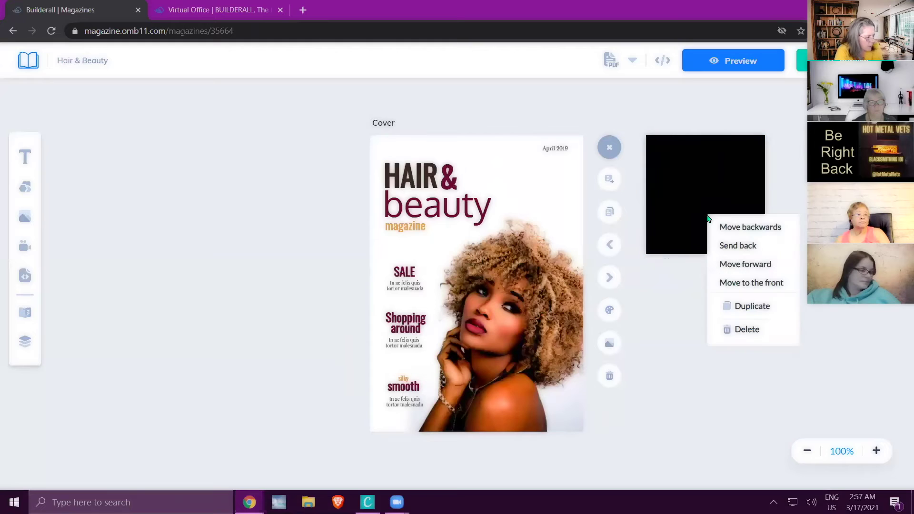
click(744, 332)
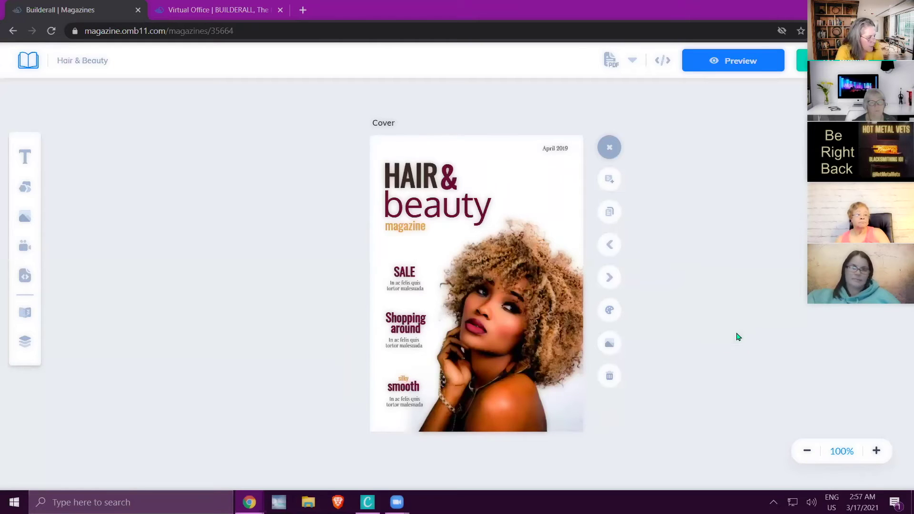
Look at the settings and link action options of the makeup palette image on page 4 without setting a link
click(609, 280)
click(611, 283)
click(611, 282)
click(434, 186)
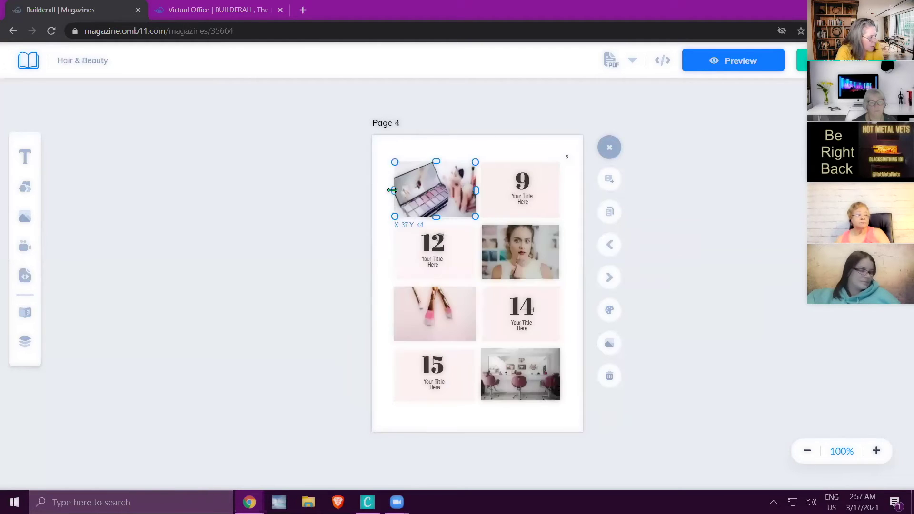
click(338, 216)
click(412, 184)
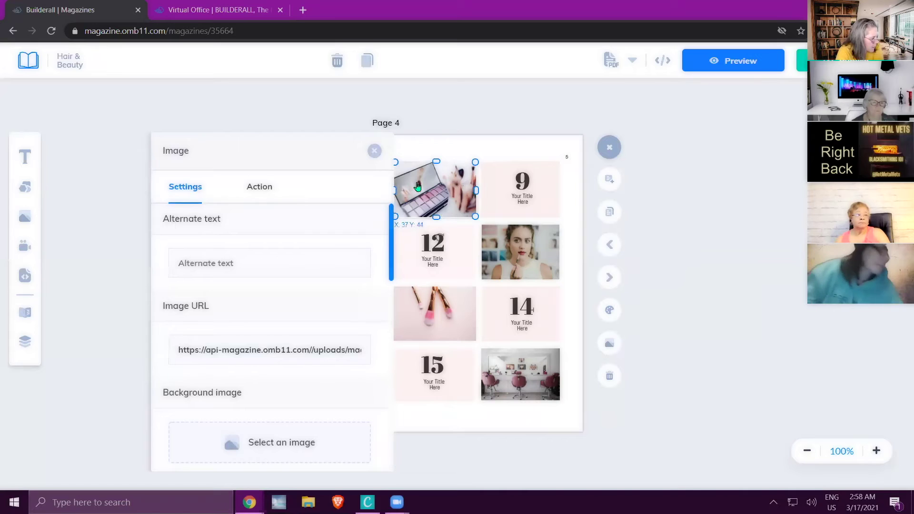
click(259, 192)
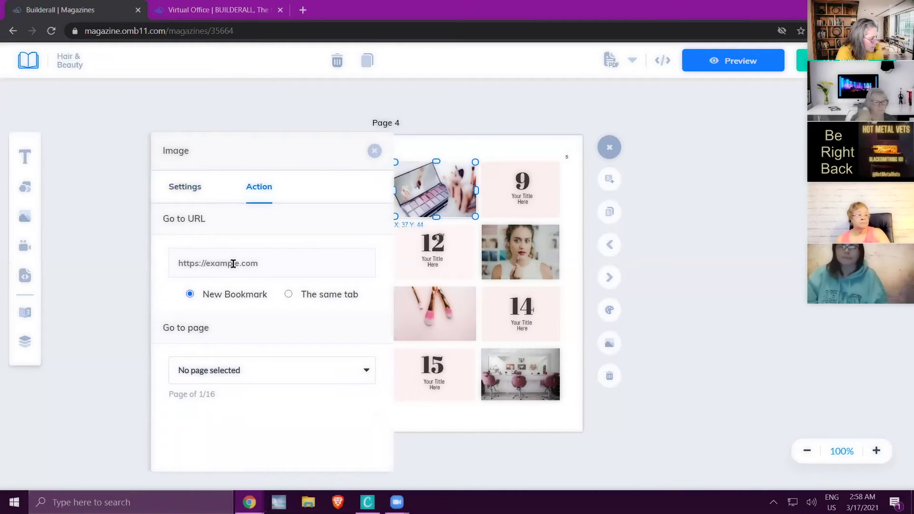
key(Escape)
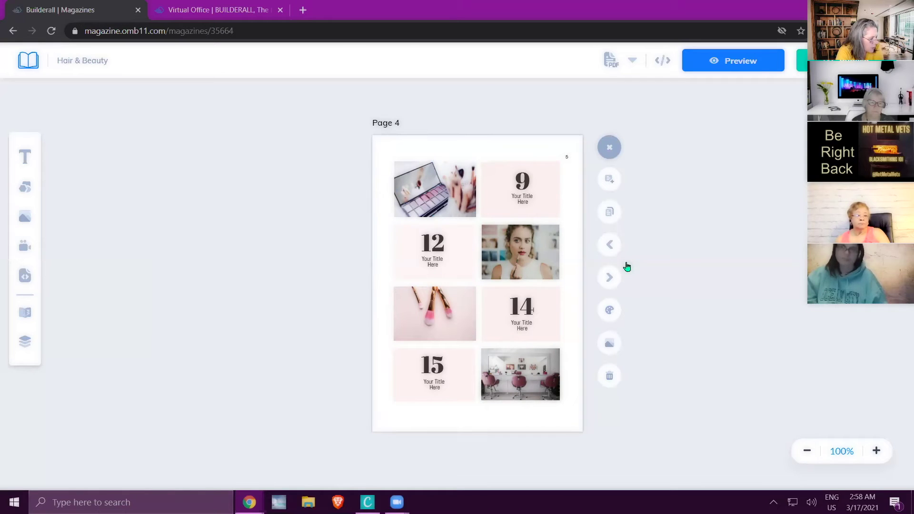
Return to the cover, then reposition the woman's photo and make it smaller
click(610, 246)
click(610, 245)
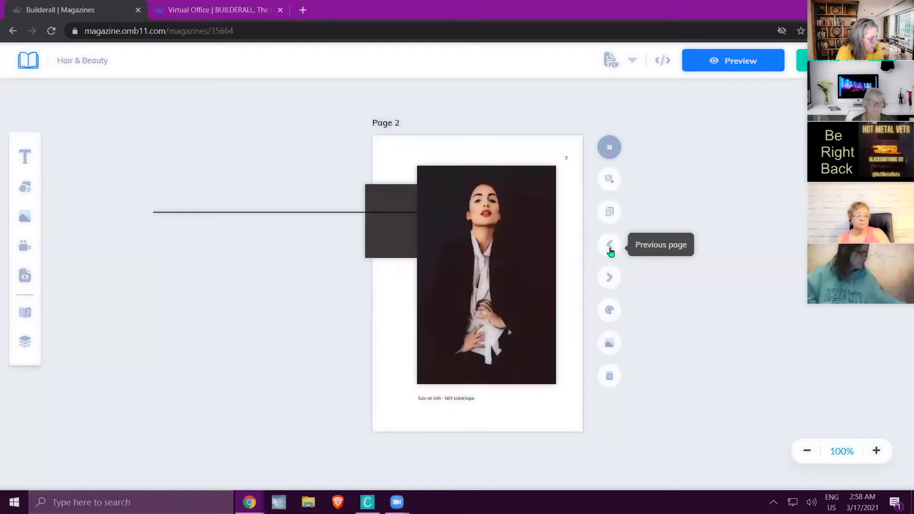
click(610, 245)
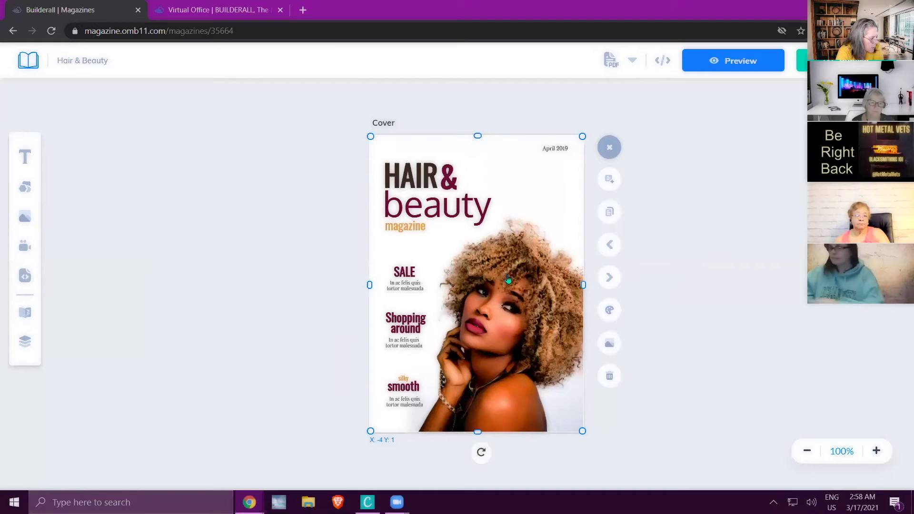
drag(508, 279, 498, 254)
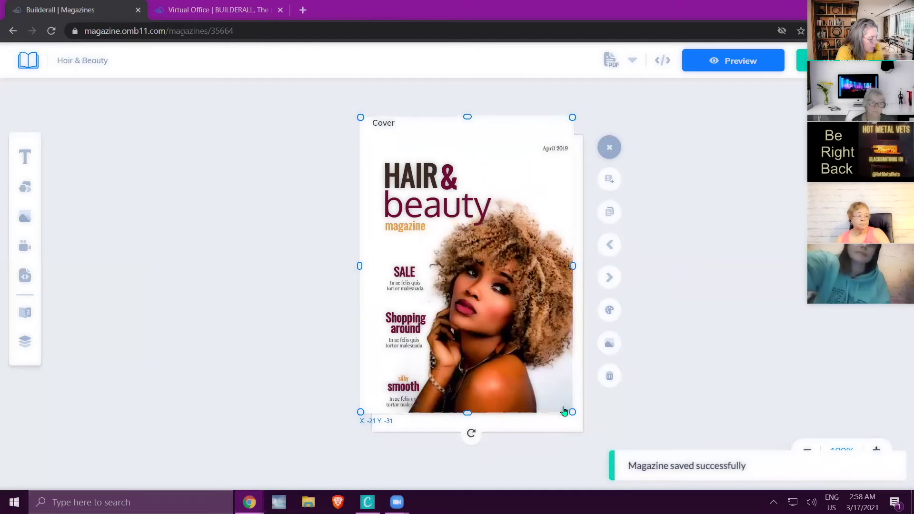
drag(572, 412, 547, 398)
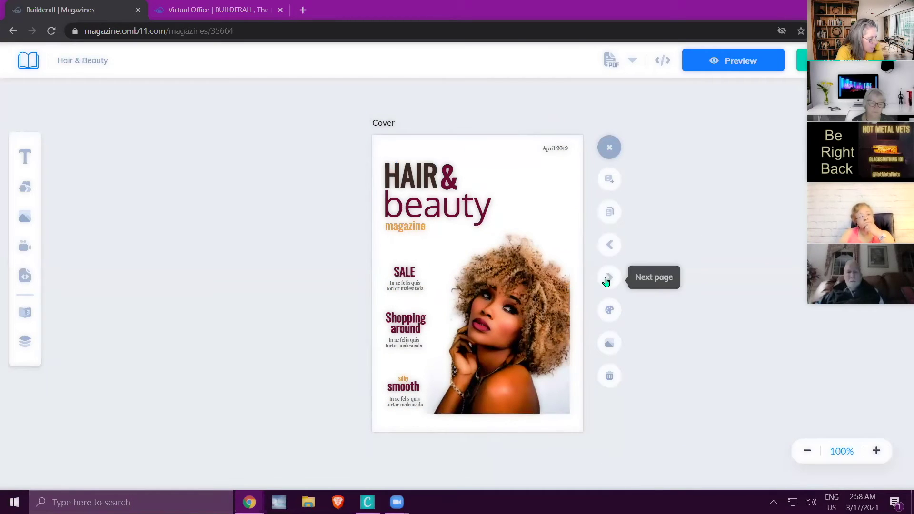
Move the woman's photo and the "HAIR" and "&" title texts off the cover into the empty area beside it
drag(538, 289, 274, 239)
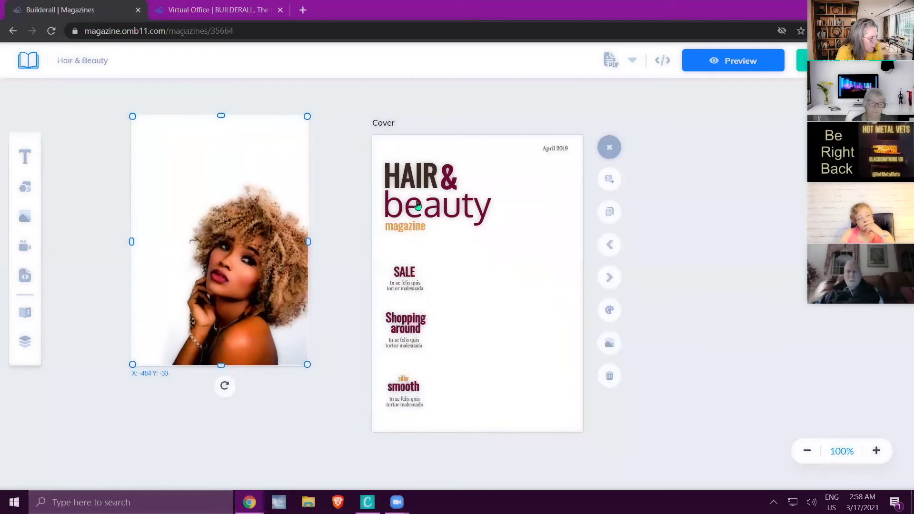
drag(434, 205, 310, 196)
click(449, 177)
drag(449, 177, 248, 179)
Move the "beauty", "magazine" and "April 2019" texts off the cover onto the photo beside it
click(437, 206)
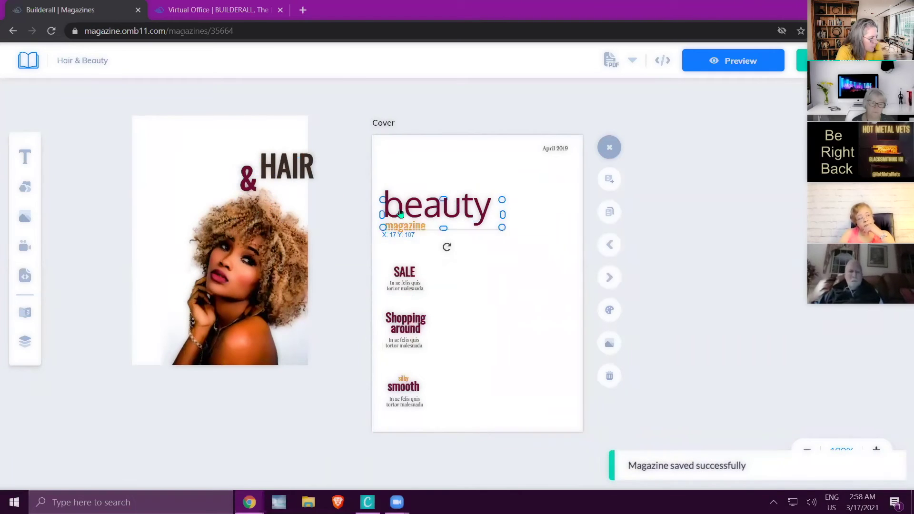
drag(436, 205, 293, 210)
click(400, 227)
drag(400, 227, 231, 229)
click(557, 148)
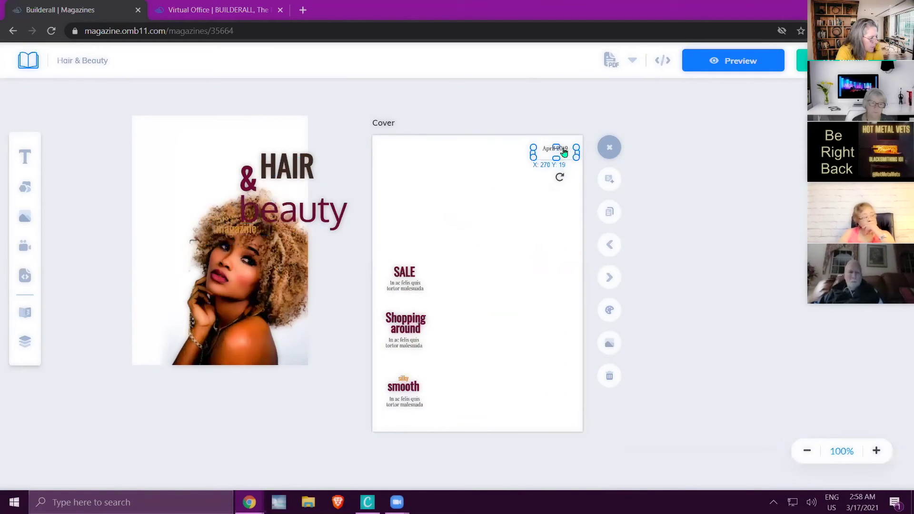
drag(557, 148, 277, 171)
Move the "SALE" and "Shopping around" headings and their small captions off the cover
drag(407, 276, 240, 254)
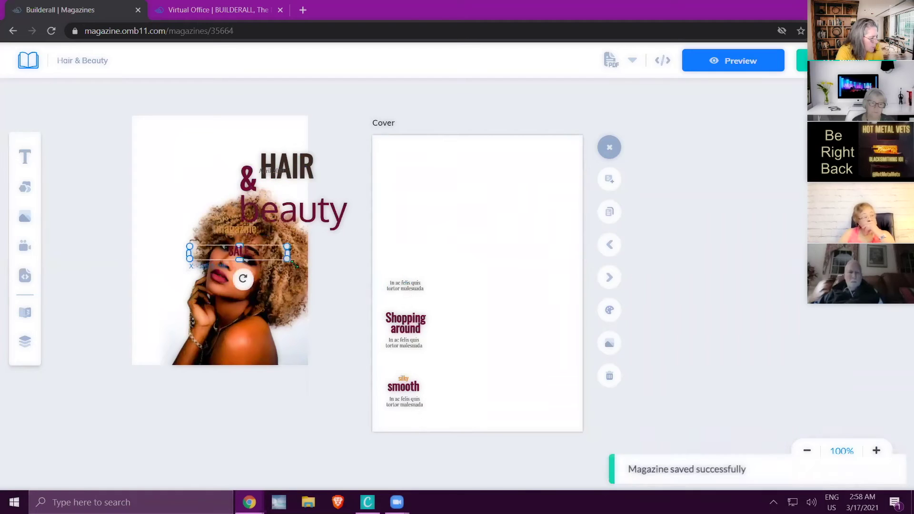
click(404, 286)
drag(405, 286, 232, 289)
drag(372, 319, 246, 314)
click(384, 343)
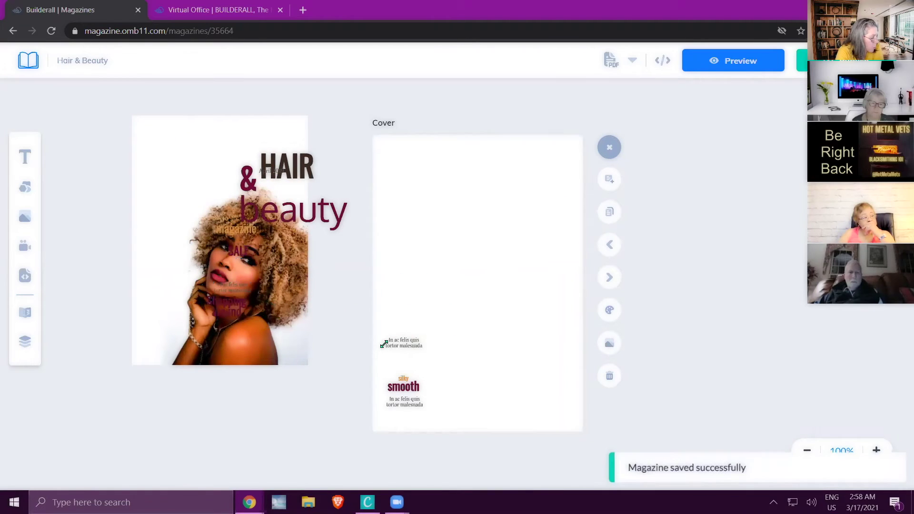
drag(383, 342, 243, 310)
Clear the remaining "silky" and "smooth" texts and their caption from the cover
click(405, 379)
drag(404, 379, 247, 318)
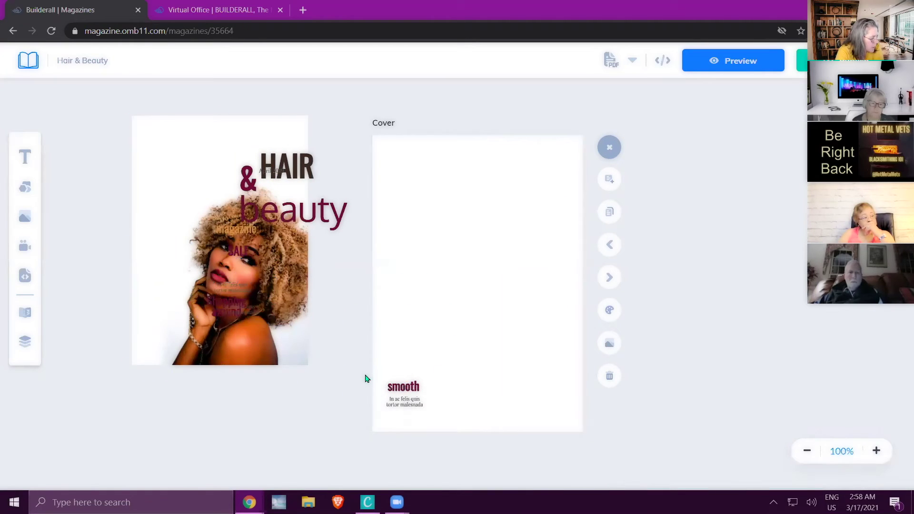
click(402, 387)
drag(402, 386, 211, 280)
drag(390, 402, 256, 344)
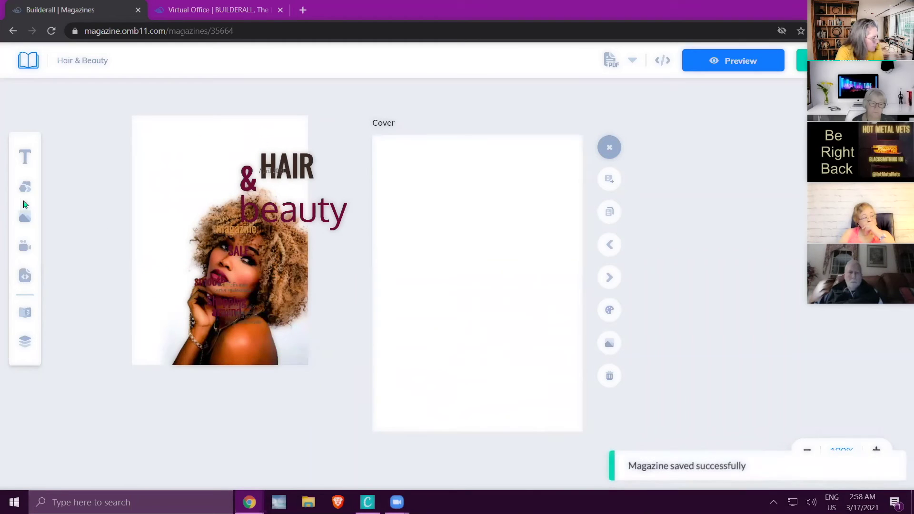
Set the cover's background to the BUILDERALL magazine cover image named "1" from the image library
click(608, 344)
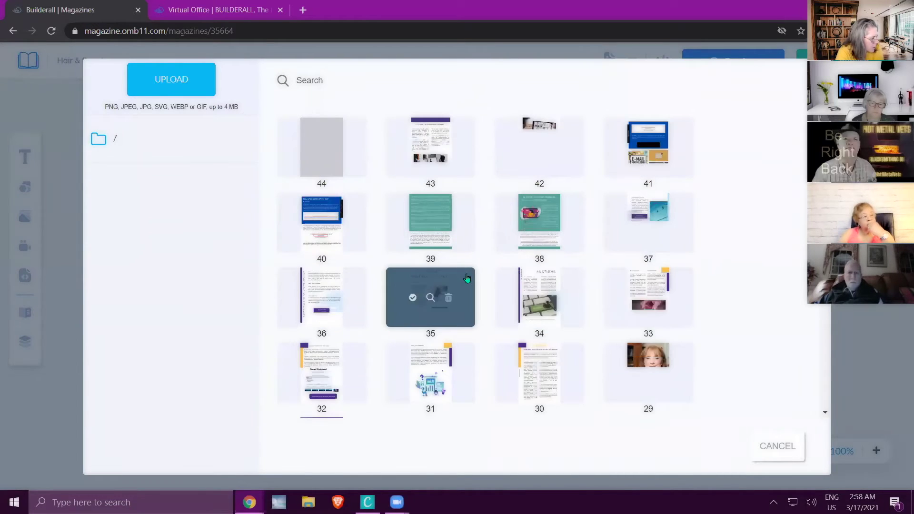
scroll(467, 278, down, 3)
scroll(466, 278, down, 5)
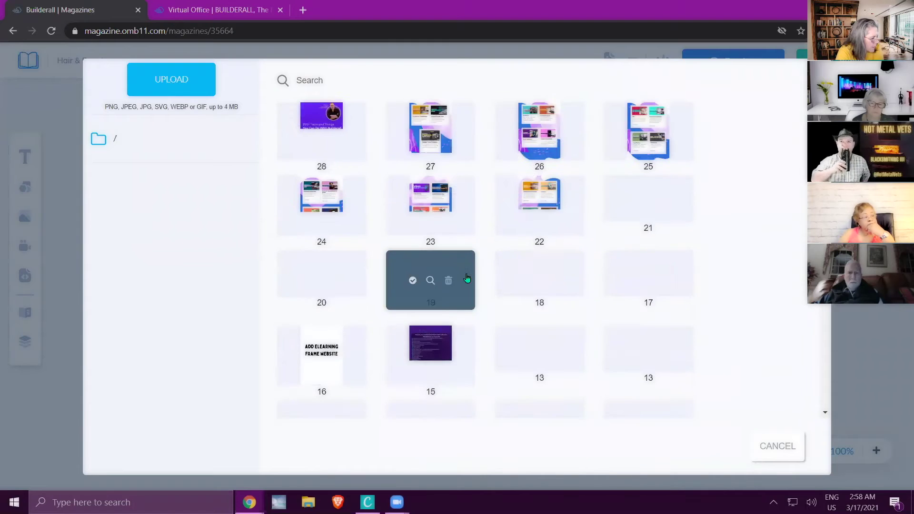
scroll(467, 278, down, 5)
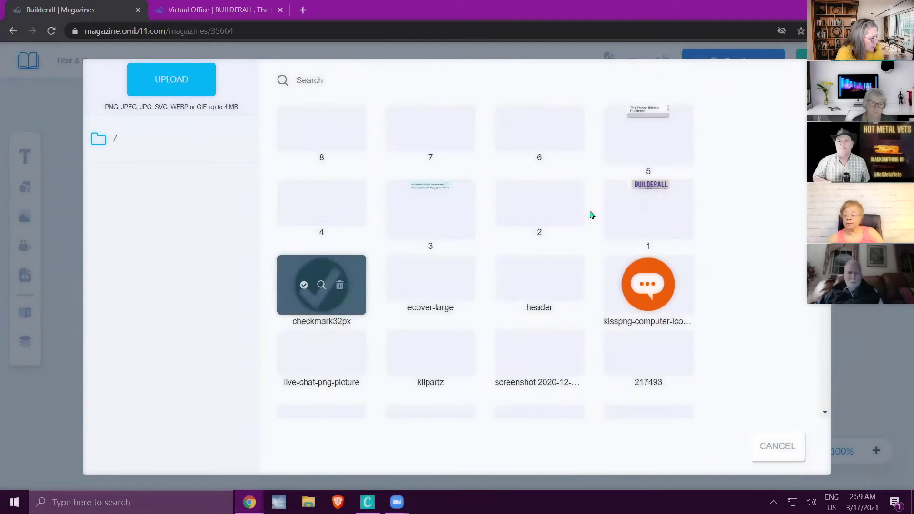
click(630, 211)
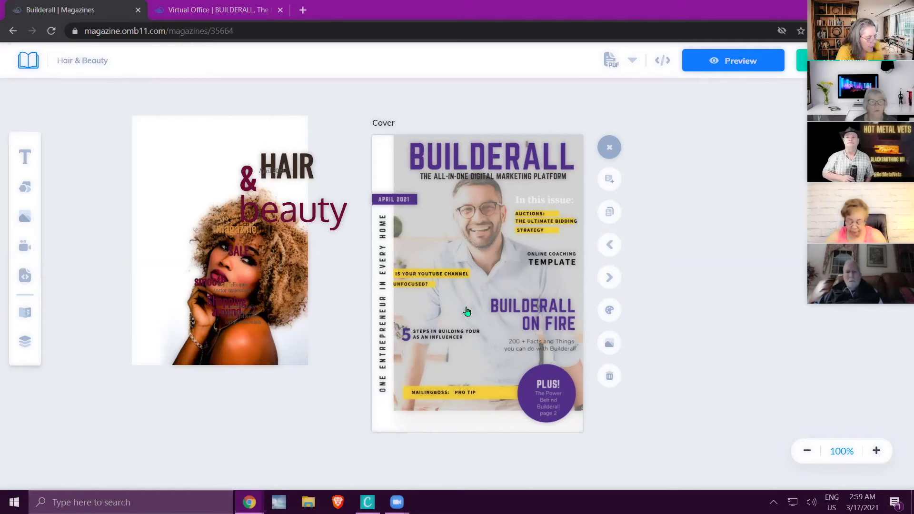
Shift the woman's photo slightly closer to the new cover
drag(281, 342, 533, 333)
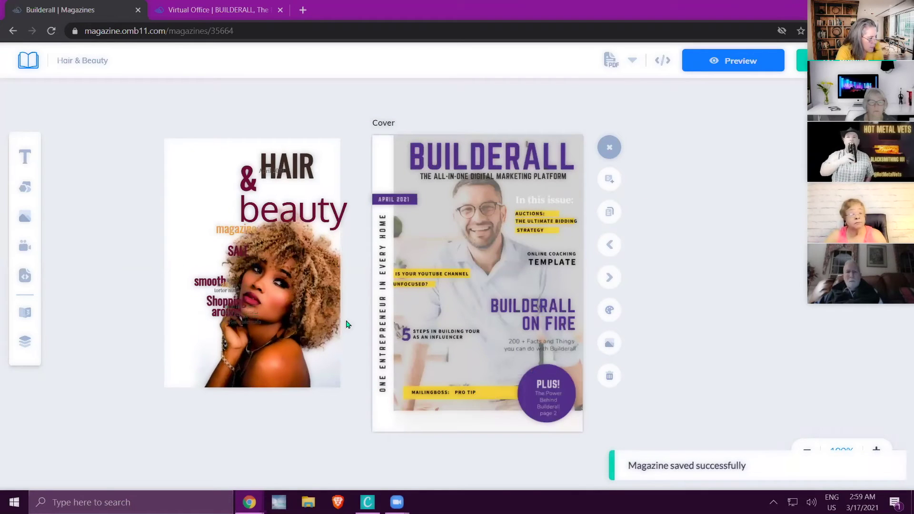
Move the woman's photo to the right of the cover and the "HAIR" heading to the upper left, off the page
drag(347, 324, 850, 301)
click(236, 230)
drag(311, 176, 306, 157)
drag(714, 239, 444, 271)
drag(324, 139, 459, 217)
click(528, 296)
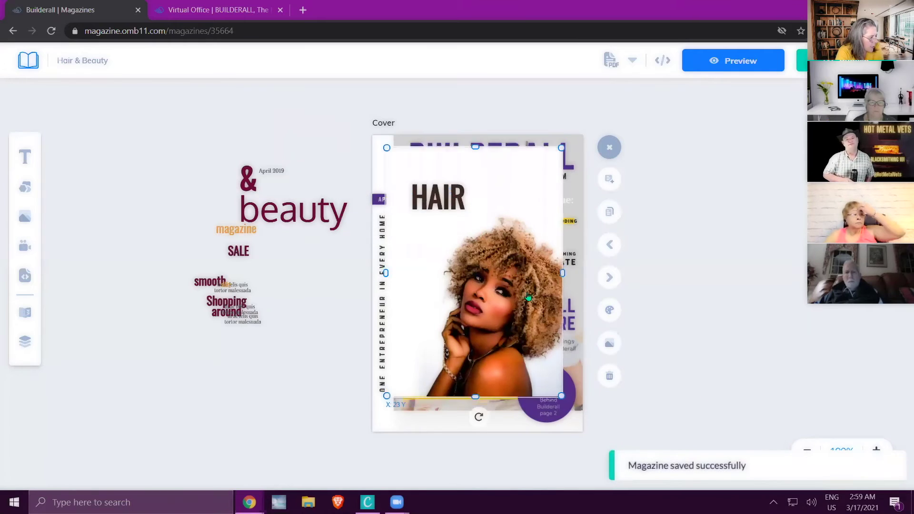
mouse_move(528, 296)
mouse_down()
mouse_move(566, 290)
mouse_move(524, 300)
mouse_up()
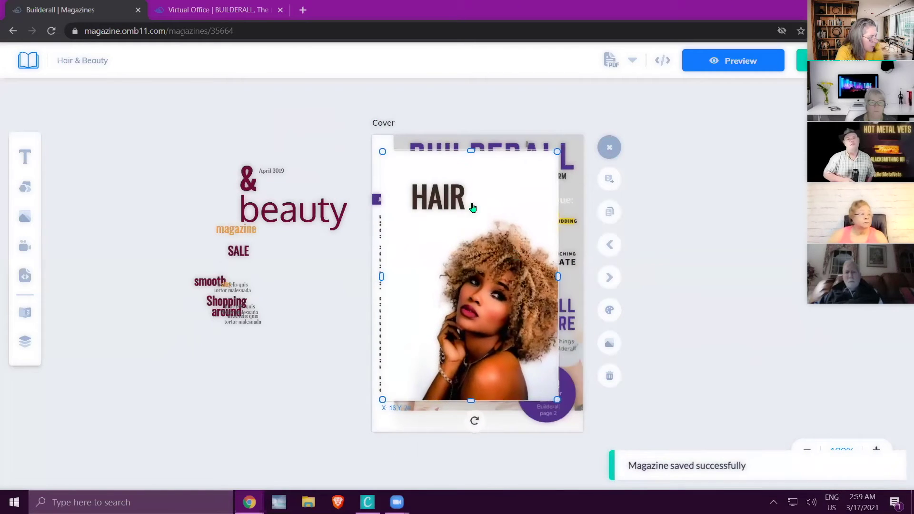
mouse_move(472, 208)
mouse_down()
mouse_move(483, 225)
mouse_move(479, 199)
mouse_up()
drag(493, 243, 522, 187)
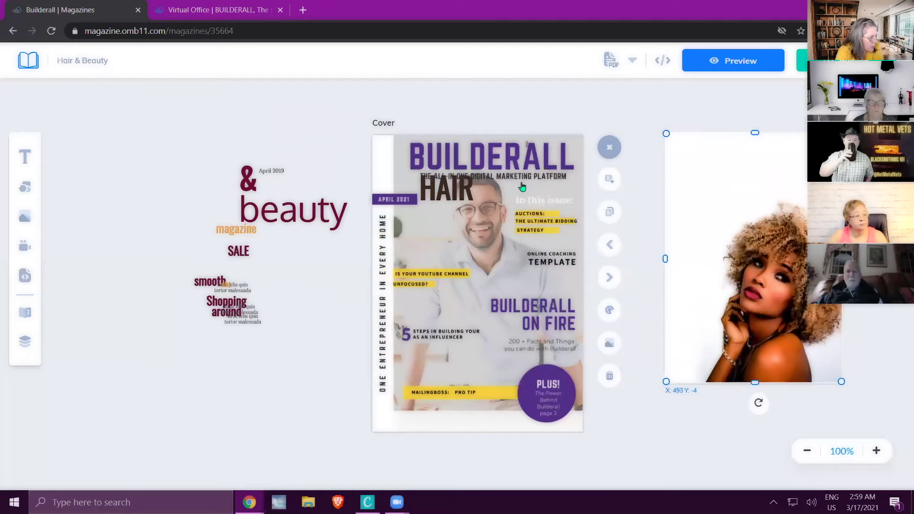
drag(437, 188, 259, 109)
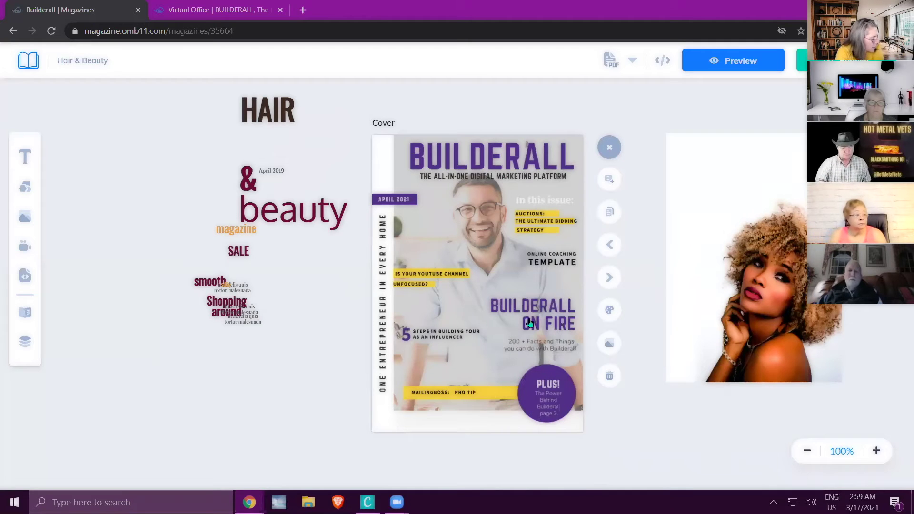
Add a circle shape to the cover and shrink and position it over the purple "PLUS!" badge
click(25, 186)
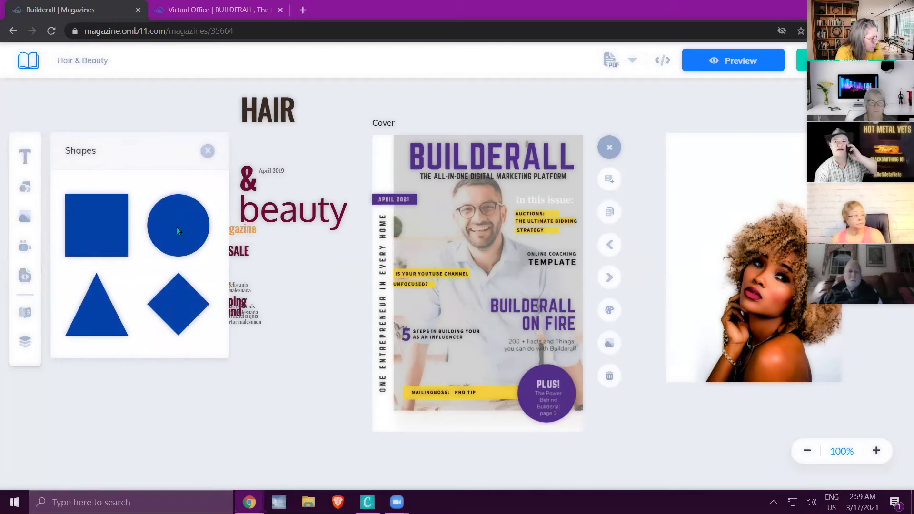
click(177, 231)
click(409, 183)
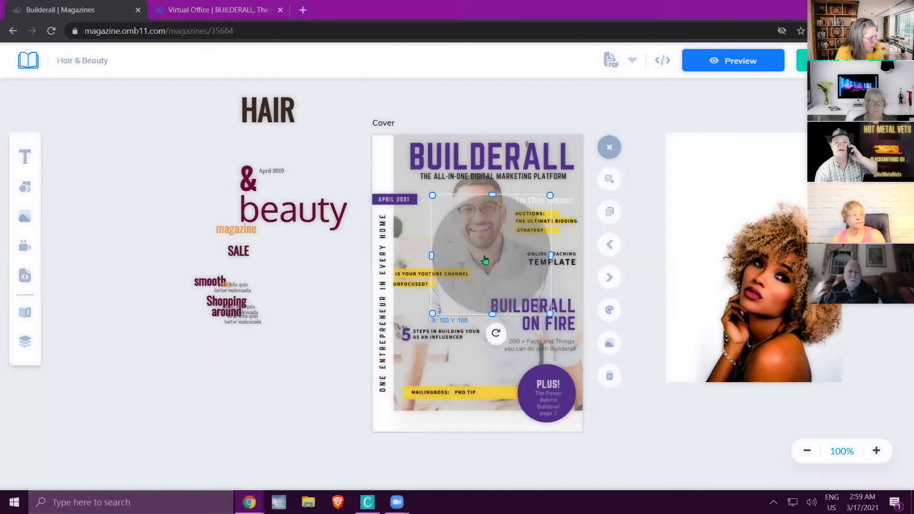
drag(550, 312, 544, 390)
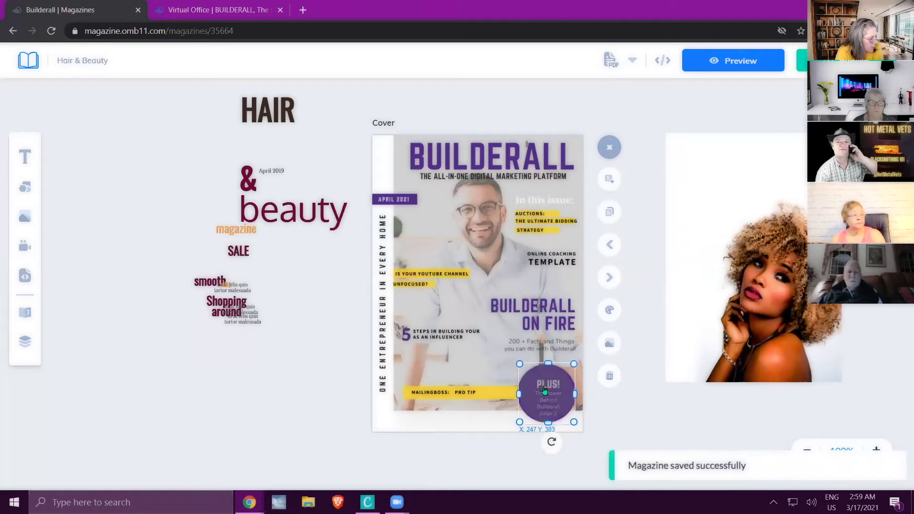
double_click(545, 389)
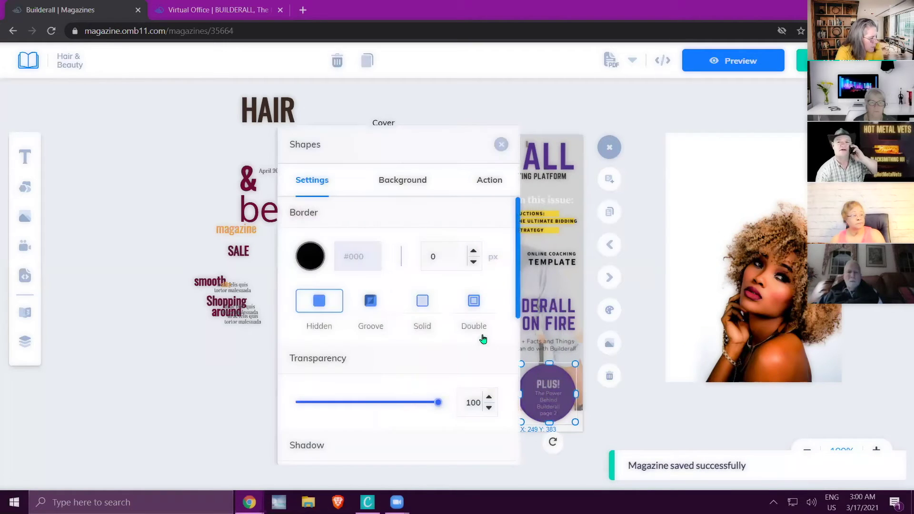
click(481, 181)
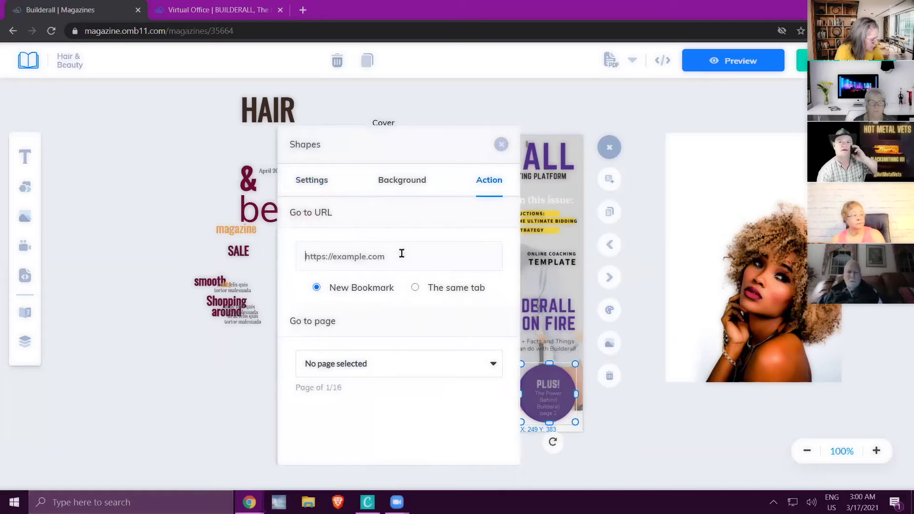
text(i)
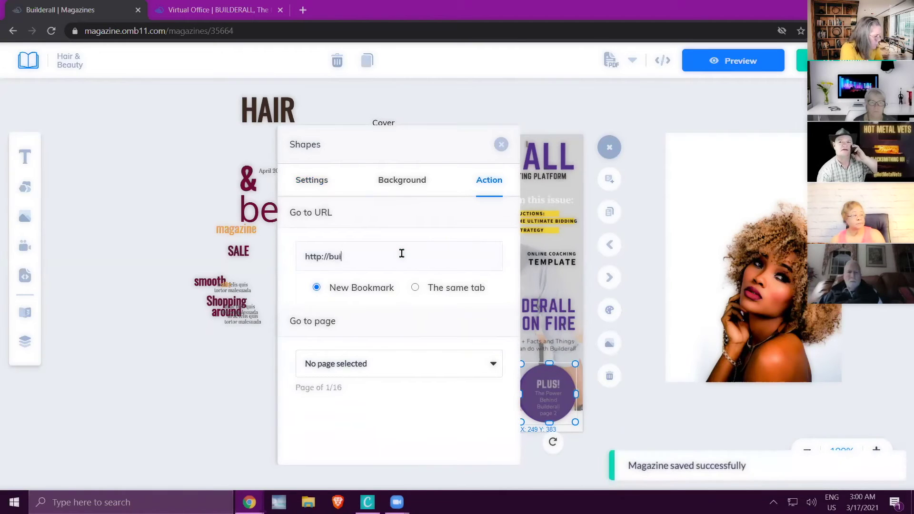
text(lderall.com)
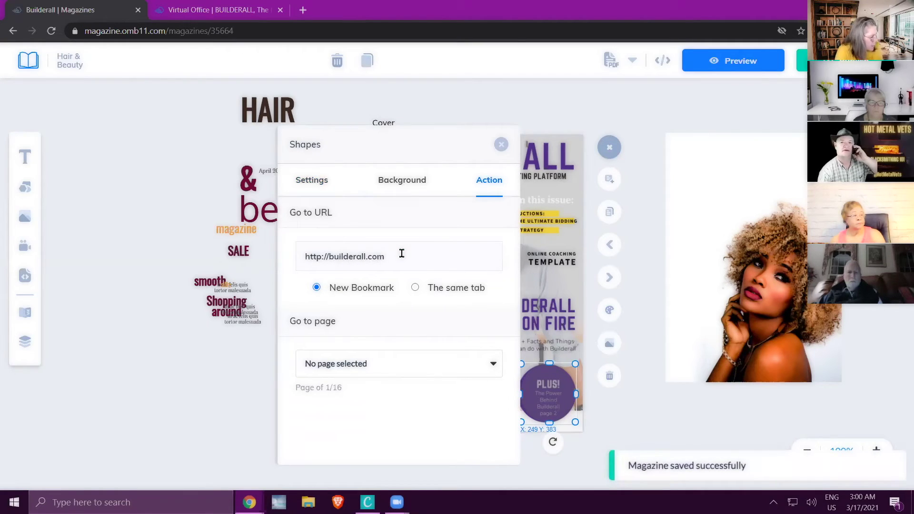
click(312, 181)
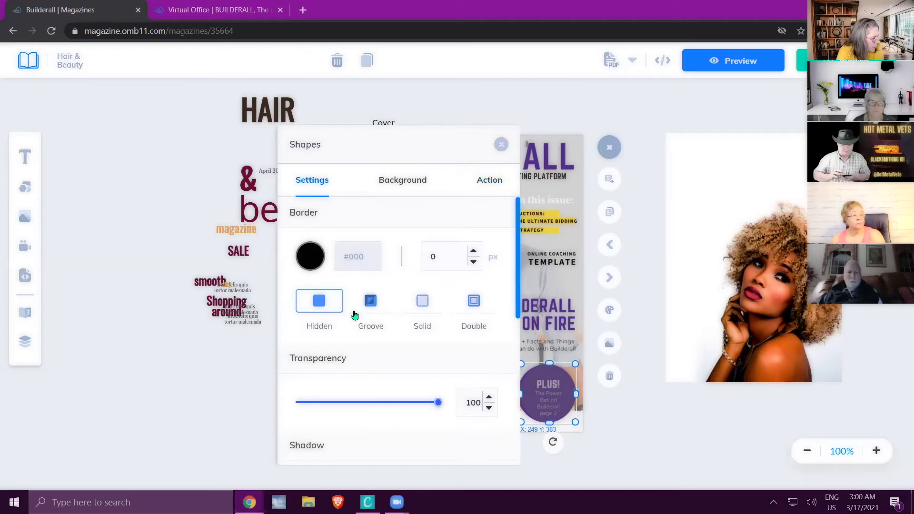
click(180, 394)
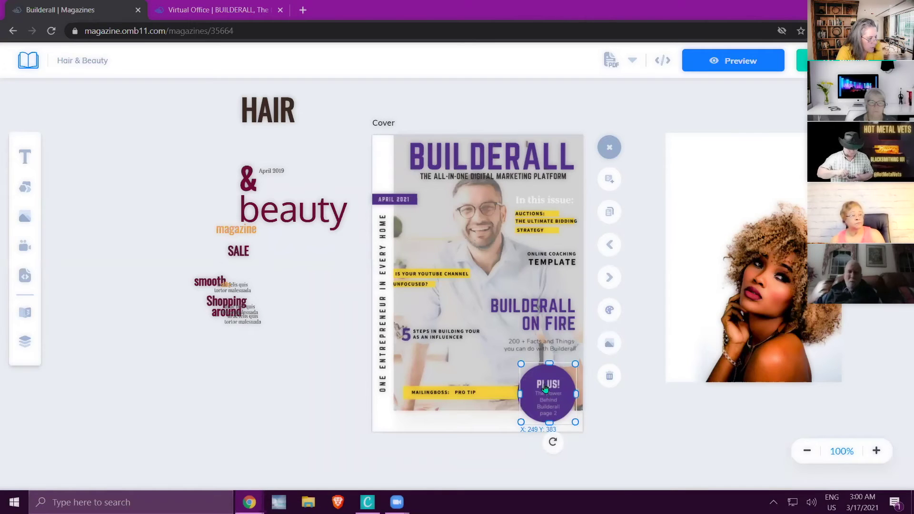
Shift the woman's photo slightly closer to the cover and nudge the linked circle slightly up and left on the "PLUS!" badge
drag(757, 286, 735, 264)
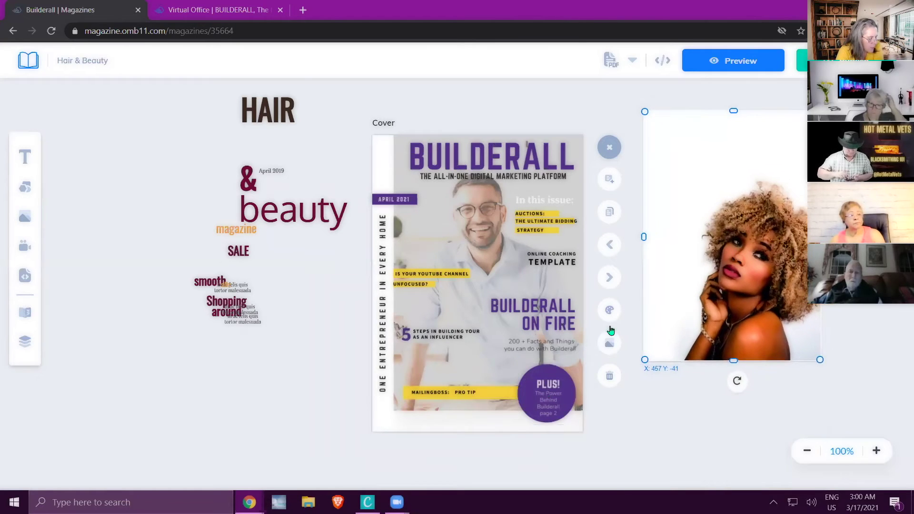
click(611, 330)
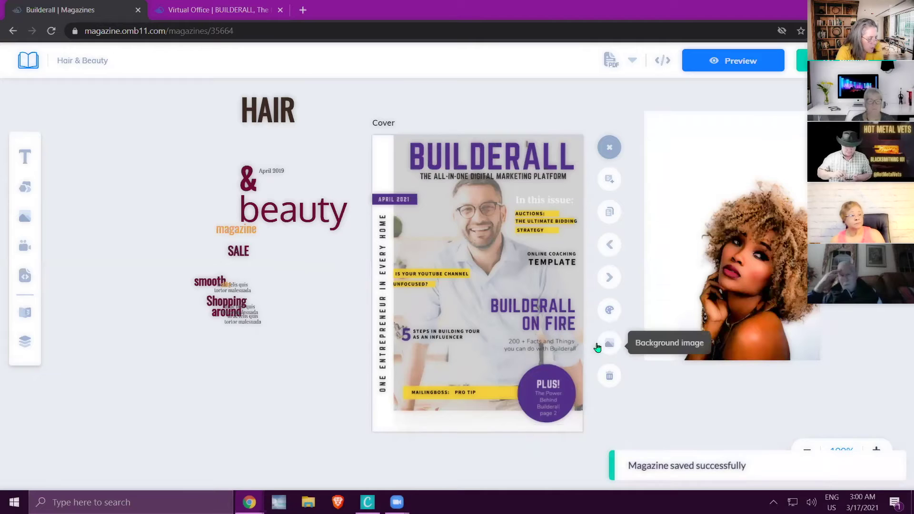
click(547, 381)
click(524, 344)
click(547, 391)
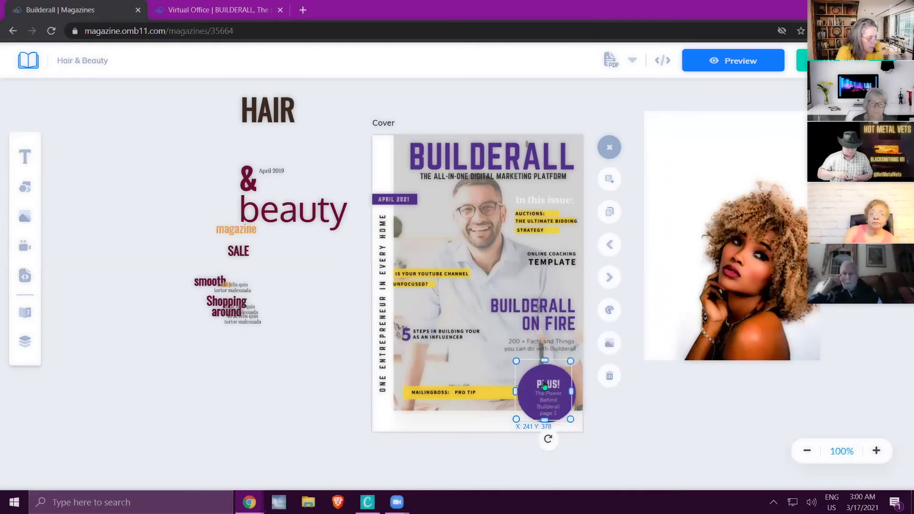
click(668, 419)
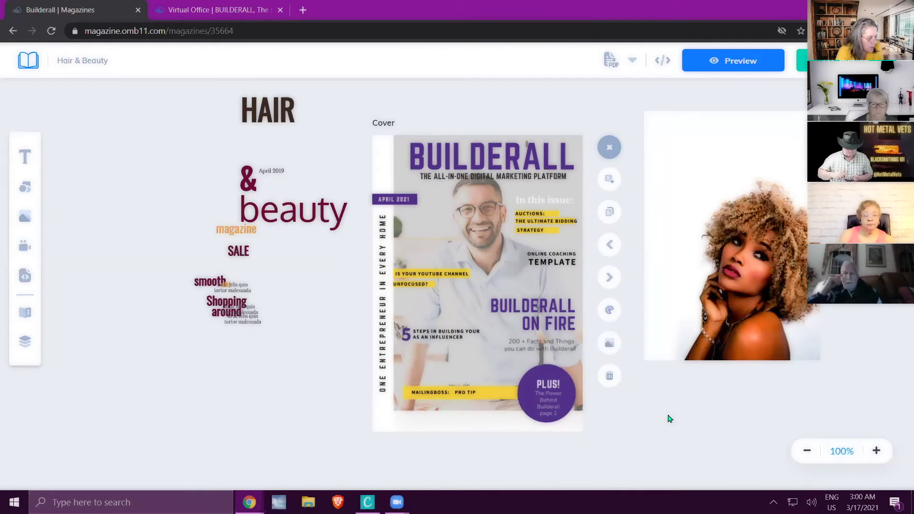
Preview the magazine, test the link on the "PLUS!" badge, and return to the editor
click(749, 65)
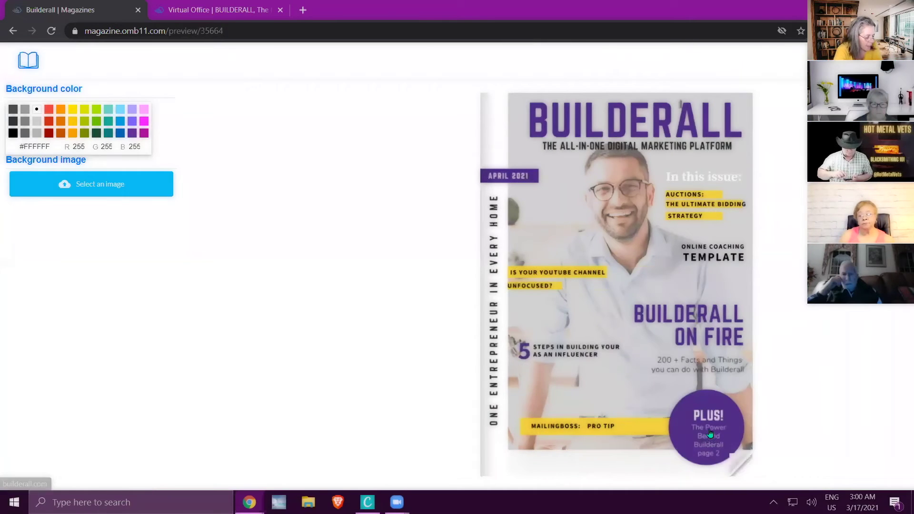
click(709, 430)
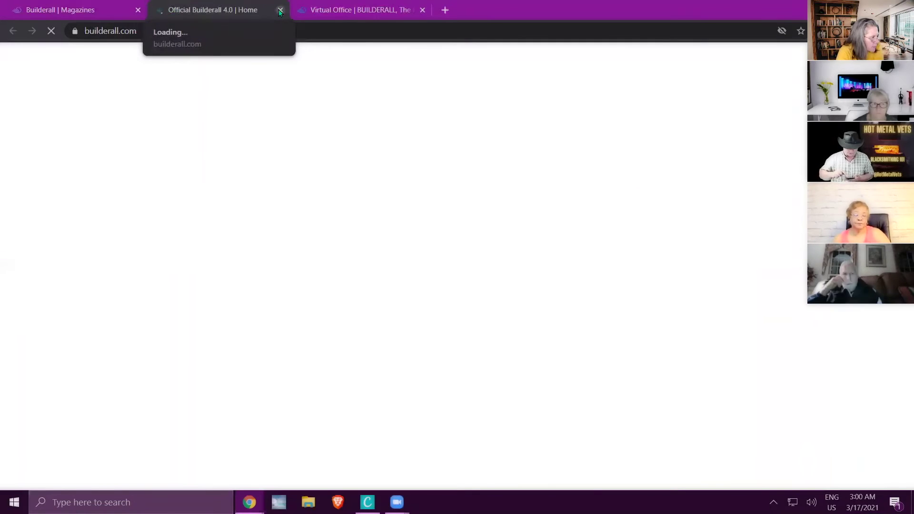
click(280, 10)
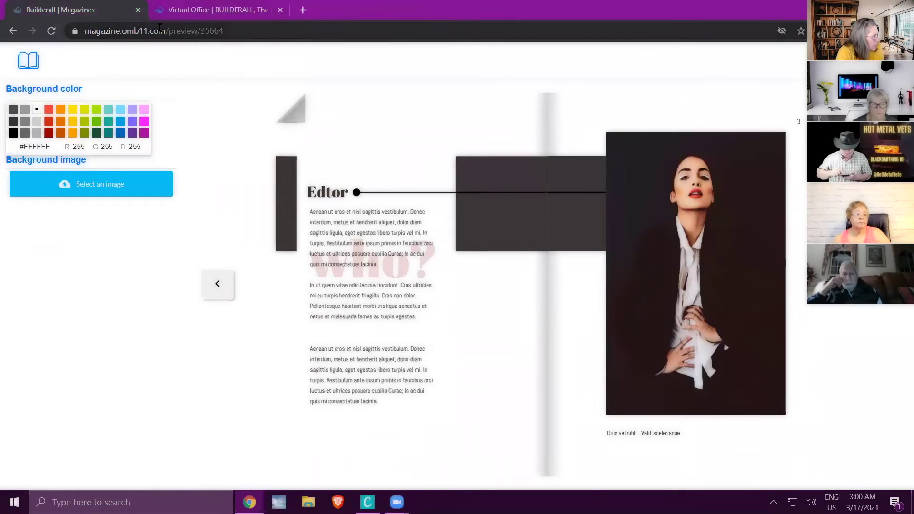
click(28, 59)
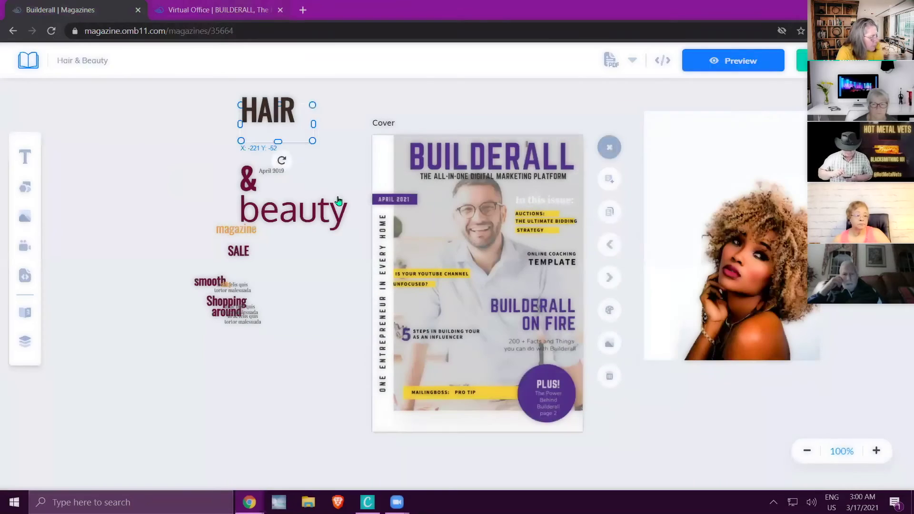
Move the woman's photo to the left of the cover and add an image element to the page
click(719, 248)
drag(728, 224, 257, 238)
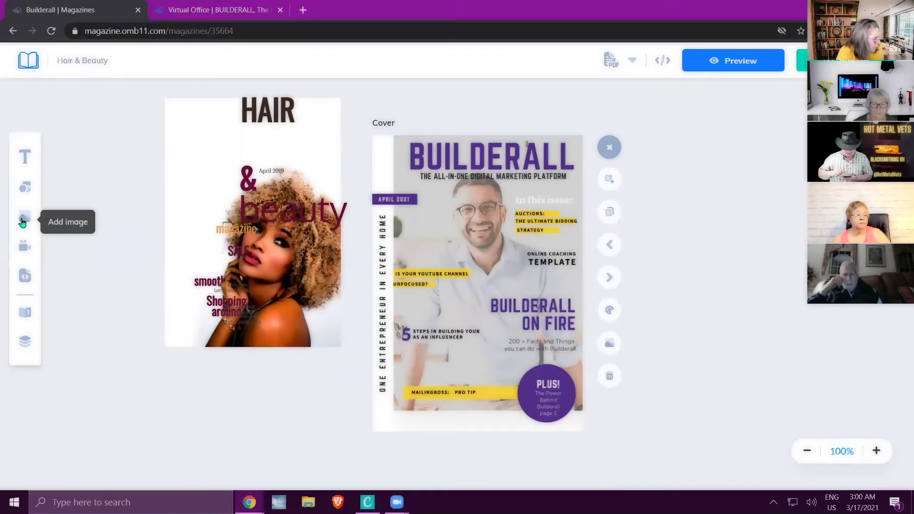
click(224, 147)
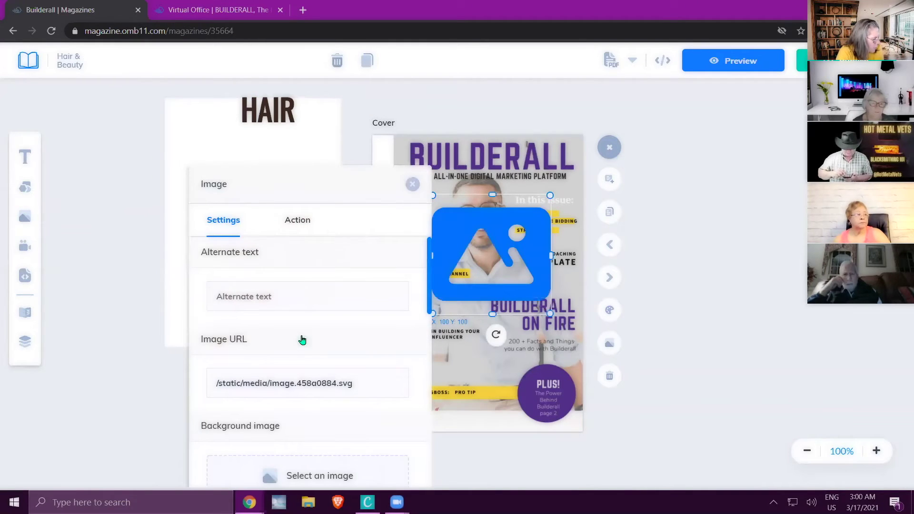
Examine the image element's size, border, transparency, shadow and radius settings and its link actions
scroll(302, 340, down, 4)
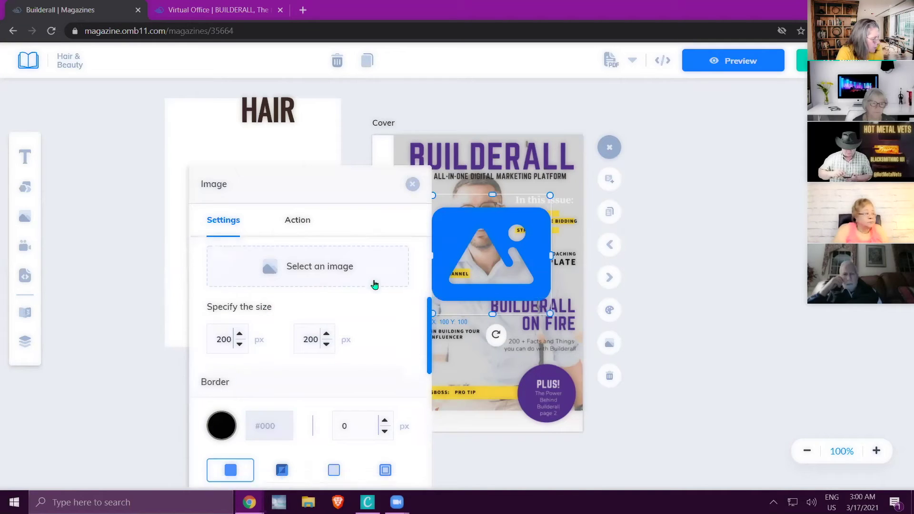
scroll(374, 284, down, 2)
scroll(250, 301, down, 1)
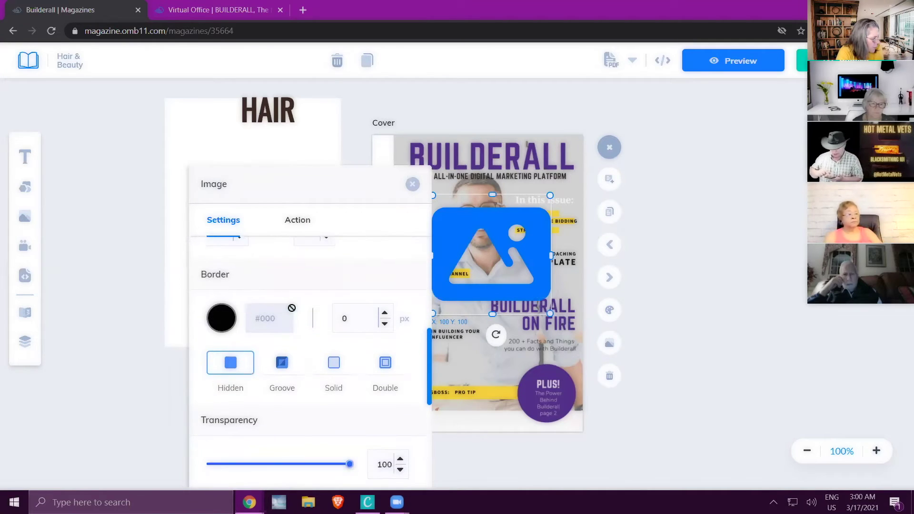
scroll(291, 308, down, 4)
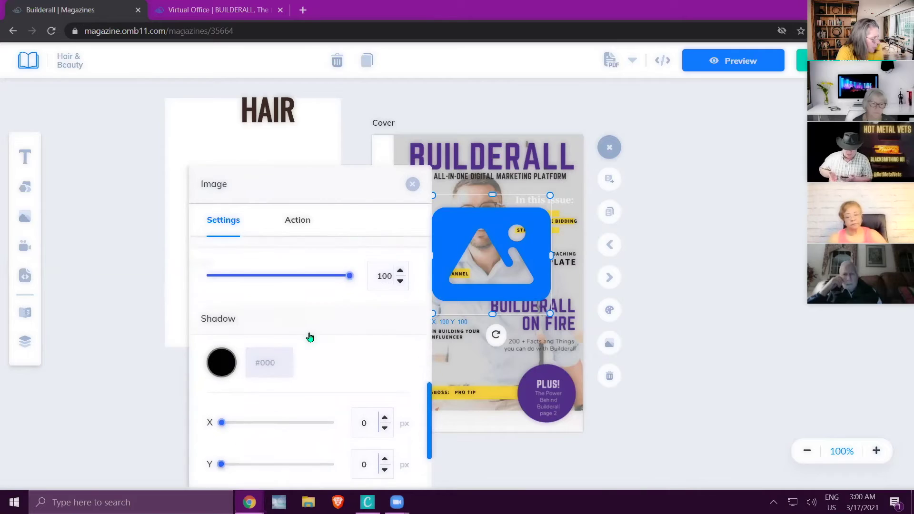
scroll(306, 333, down, 4)
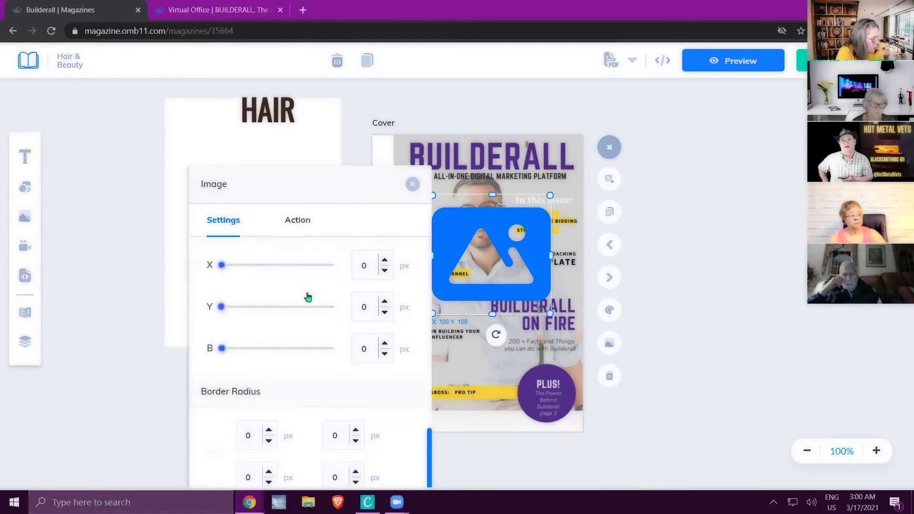
scroll(314, 381, up, 5)
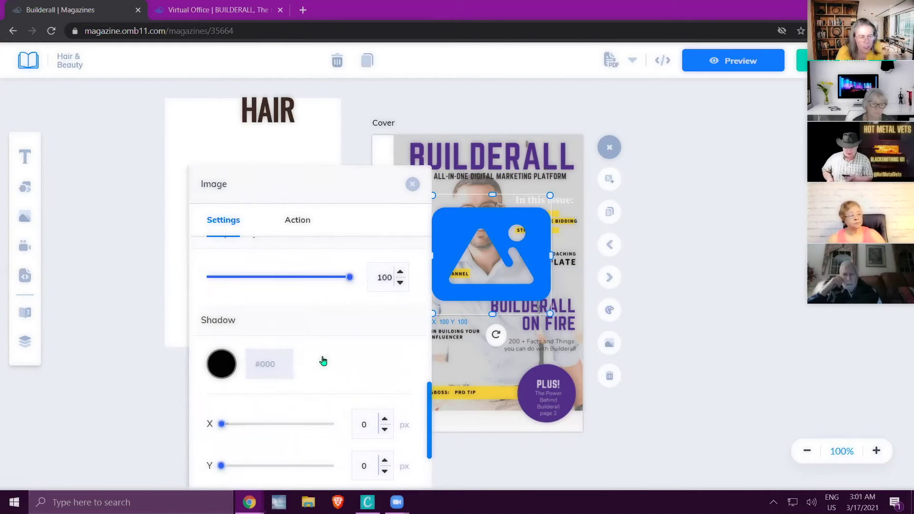
scroll(323, 357, up, 6)
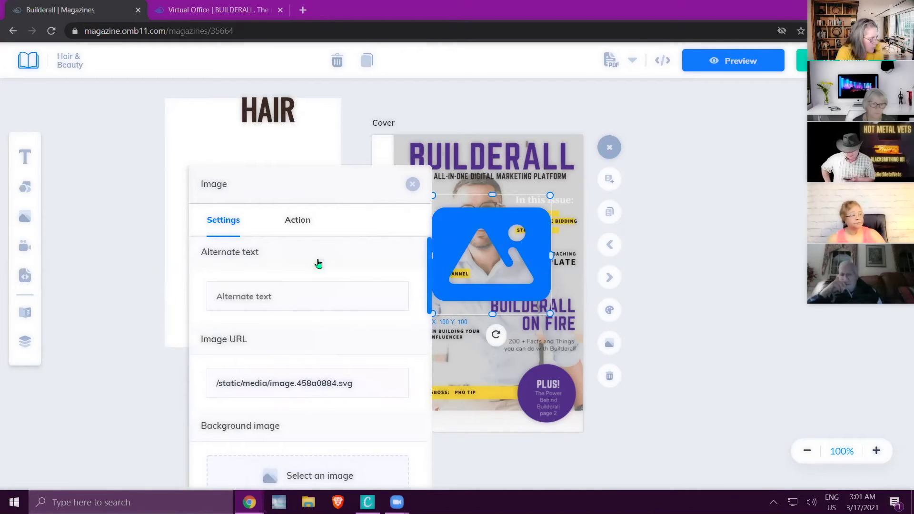
click(306, 229)
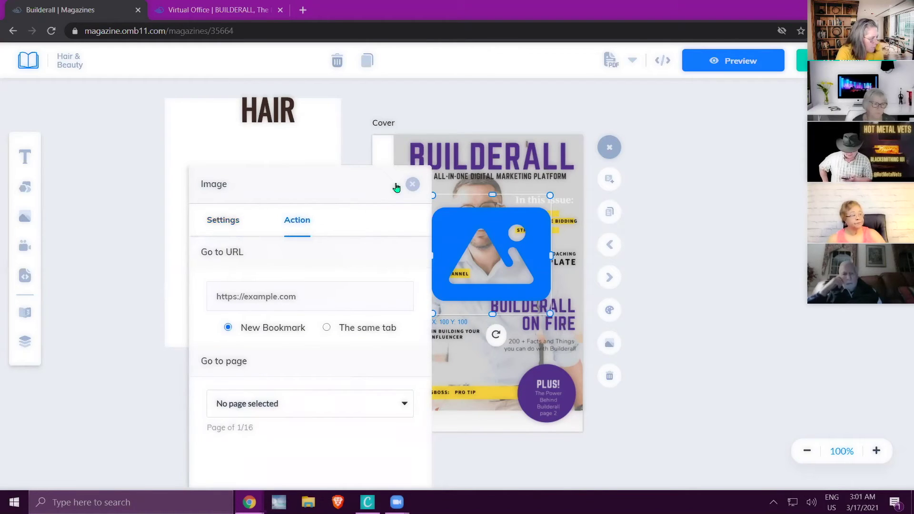
click(414, 187)
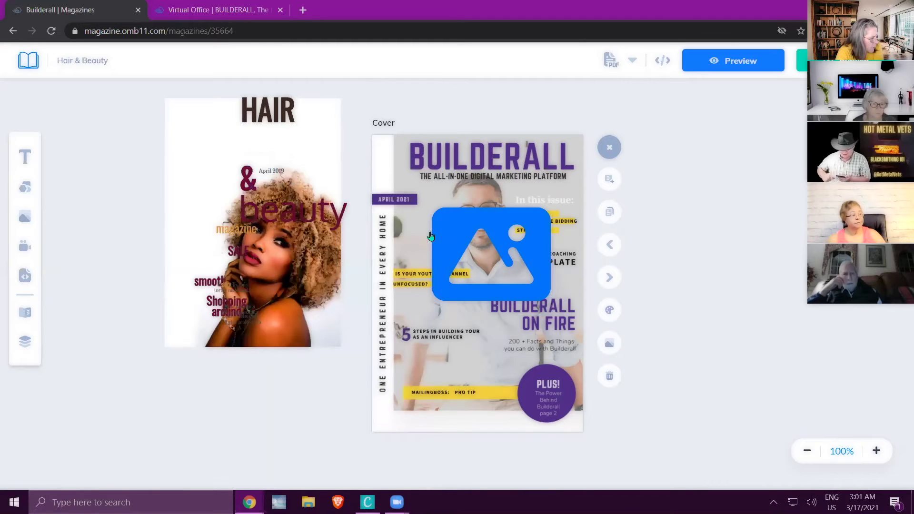
Move the image placeholder off the cover, and add a video element and place it to the right of the page
drag(469, 240, 237, 161)
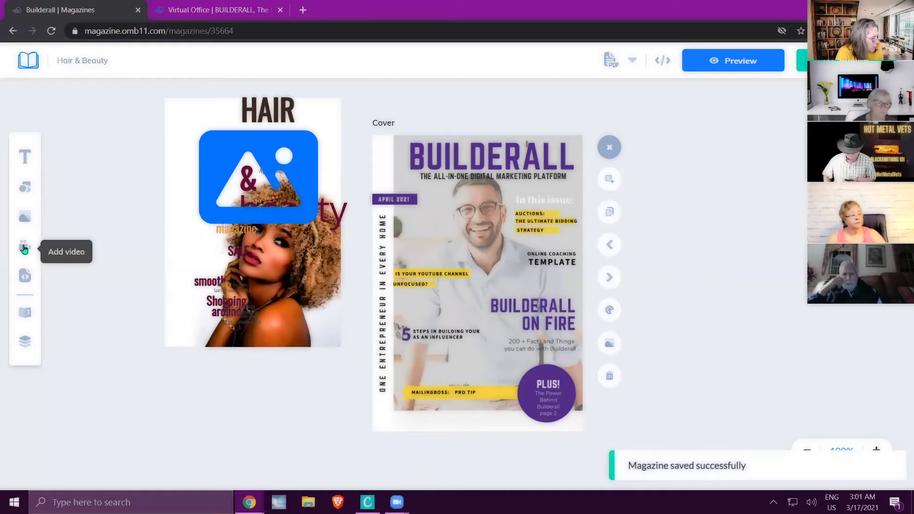
click(24, 247)
click(529, 320)
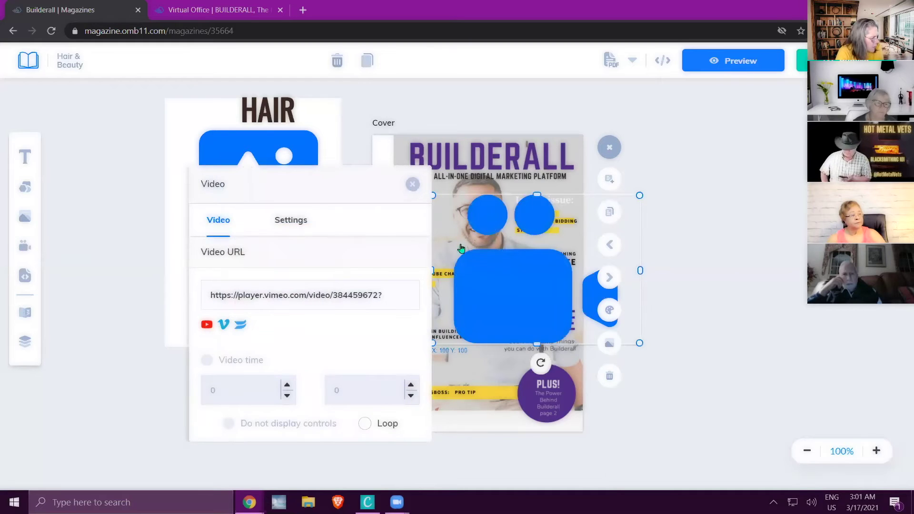
drag(461, 247, 728, 175)
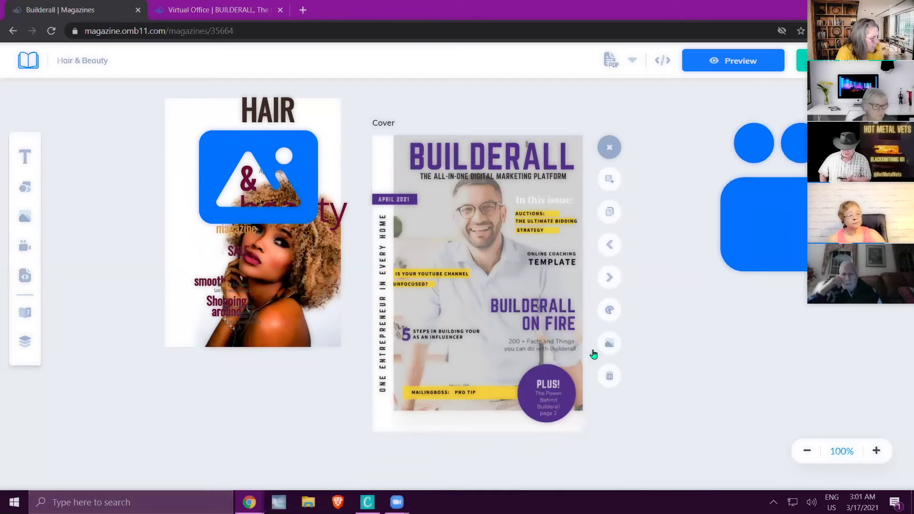
Delete the cover page from the magazine
click(609, 375)
click(560, 301)
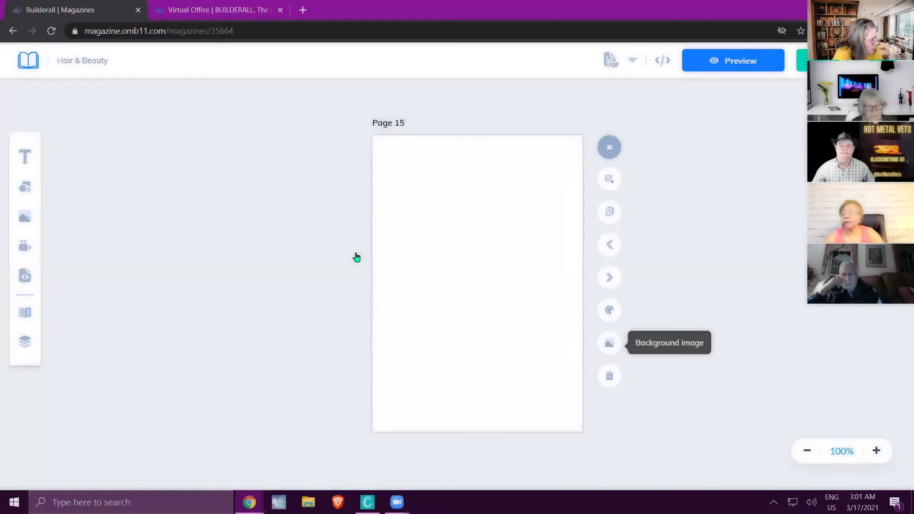
Try an image element on the blank page 15, shrinking it into the upper-left corner, and delete it
click(26, 220)
click(494, 264)
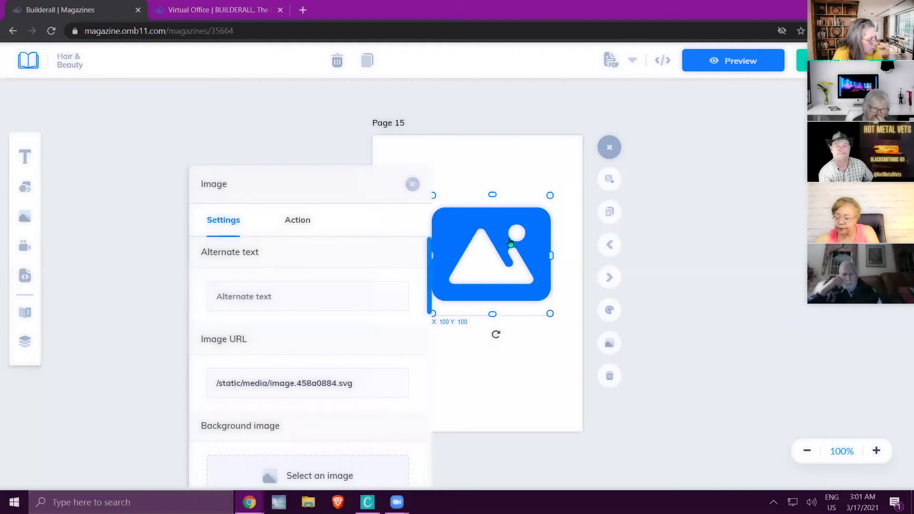
drag(510, 243, 450, 189)
drag(490, 251, 444, 205)
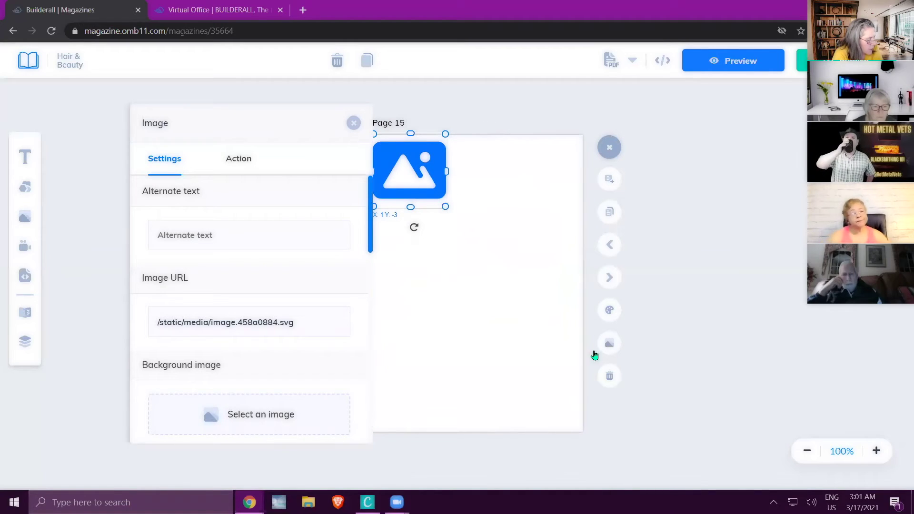
click(353, 123)
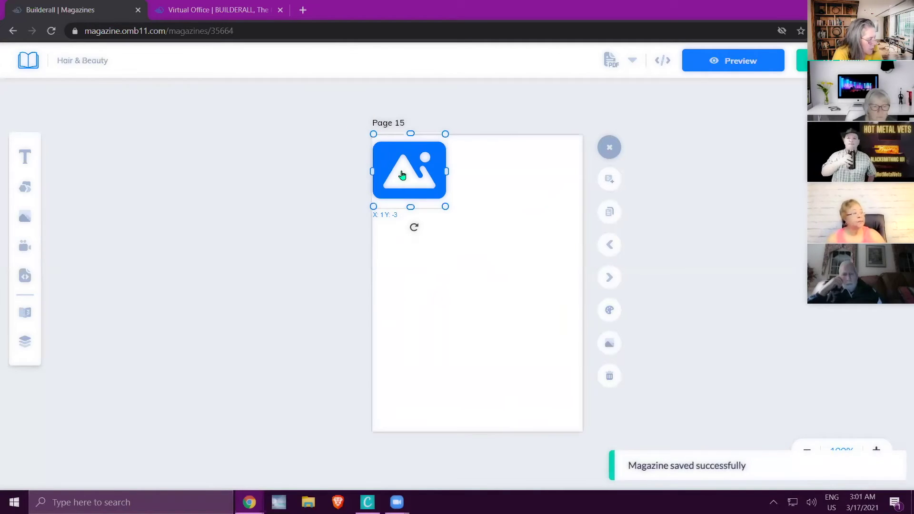
right_click(403, 175)
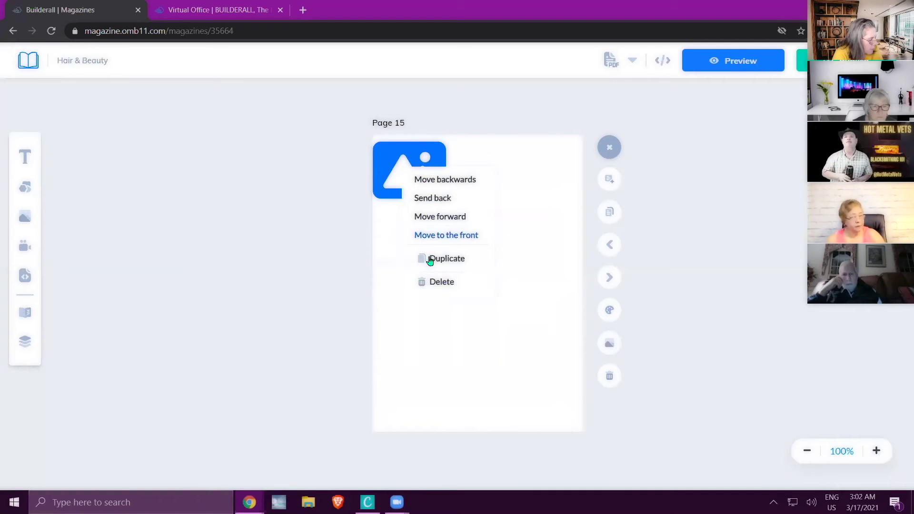
click(440, 283)
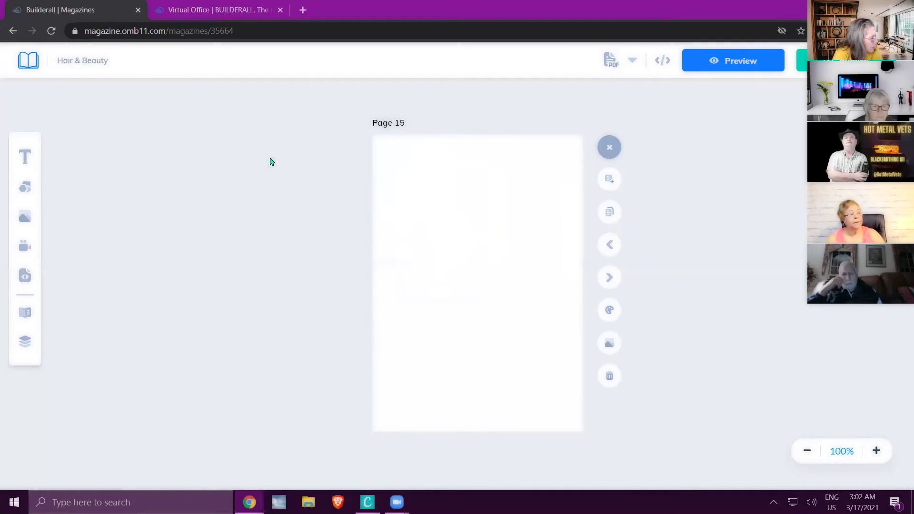
Try a video element on page 15, moving it within the page and checking its video options, and delete it
click(26, 247)
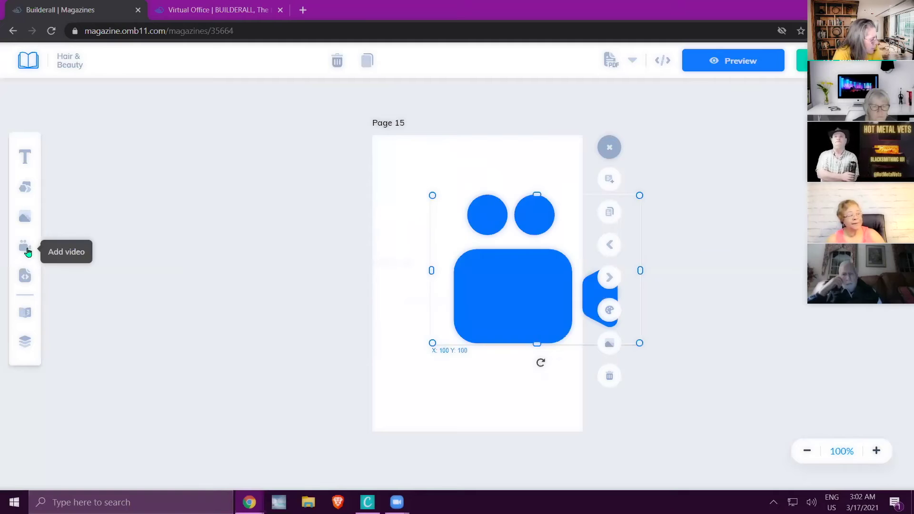
click(484, 252)
click(413, 185)
drag(490, 271, 443, 249)
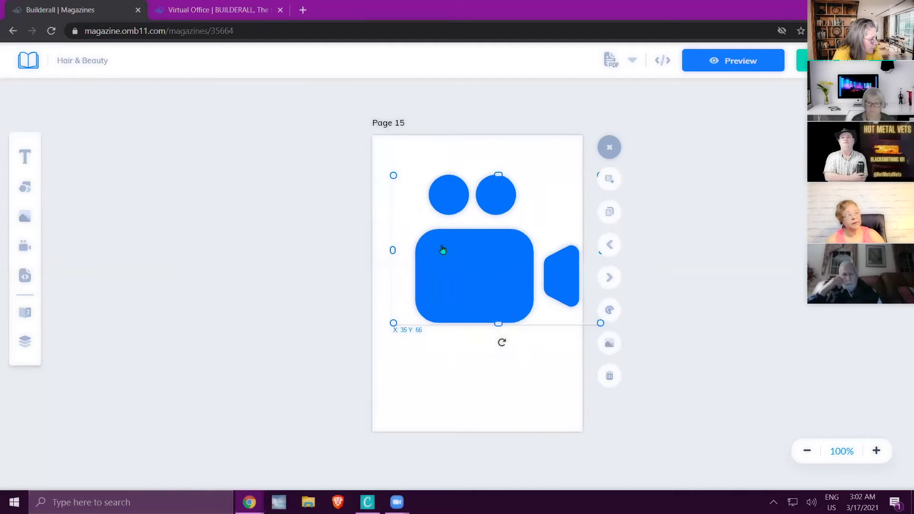
click(444, 250)
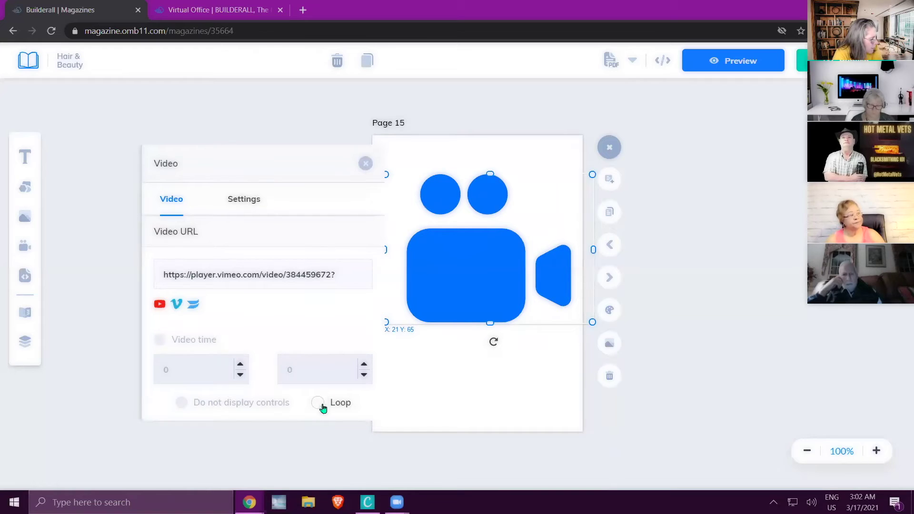
click(366, 163)
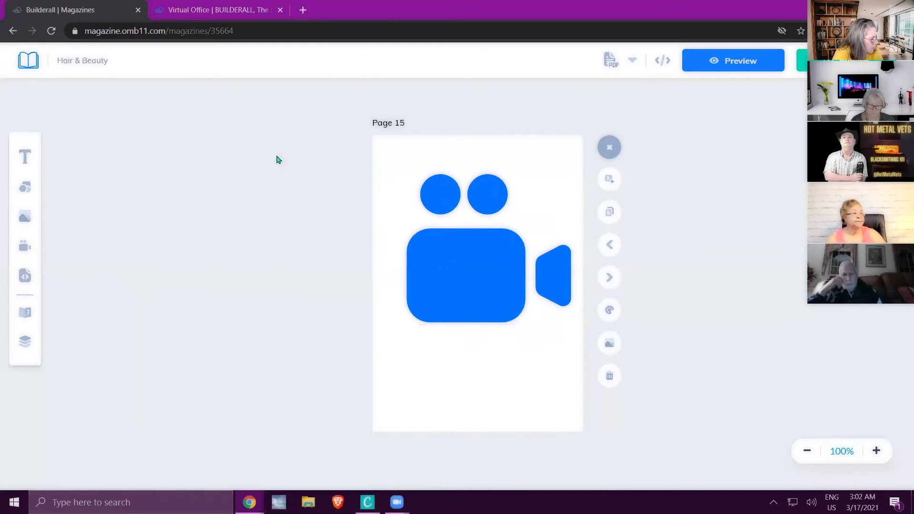
click(450, 257)
right_click(453, 257)
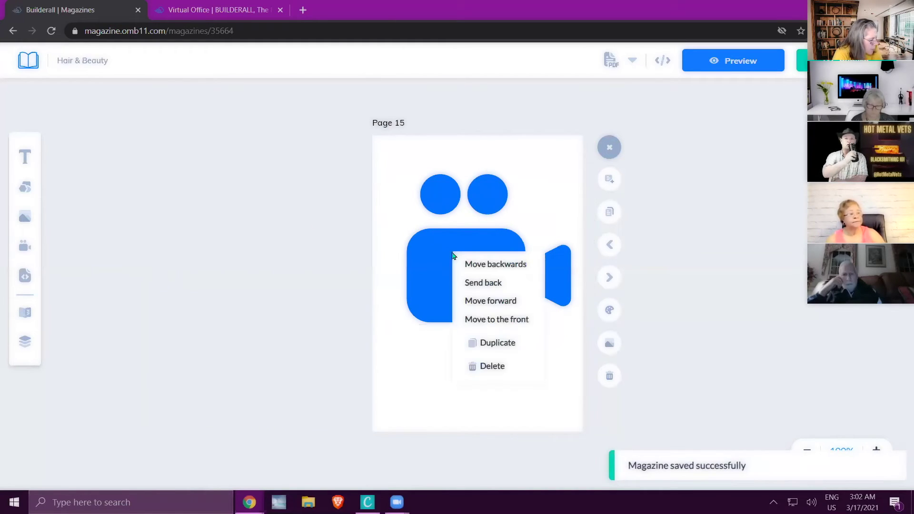
click(490, 370)
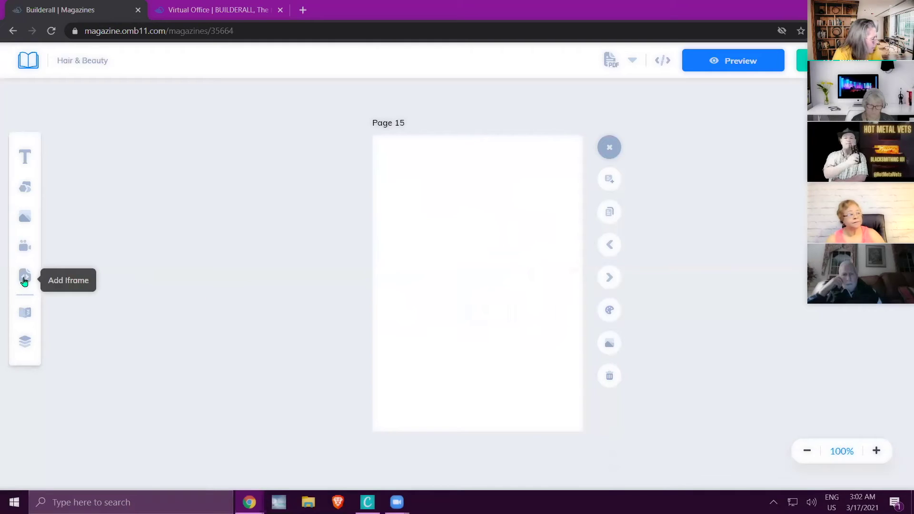
Add an iframe element to page 15, narrow it to fit the page width, and place it at about X 14, Y 24
drag(369, 309, 396, 263)
click(520, 276)
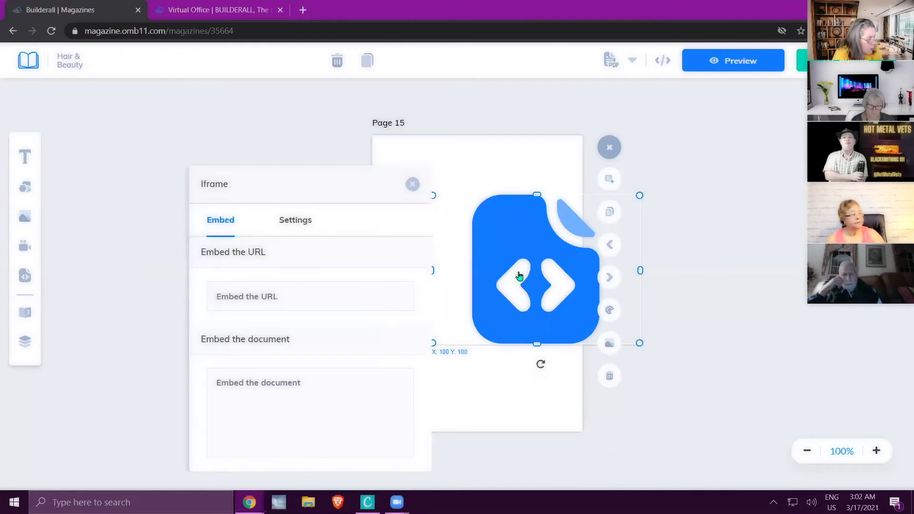
click(413, 184)
drag(530, 277, 481, 265)
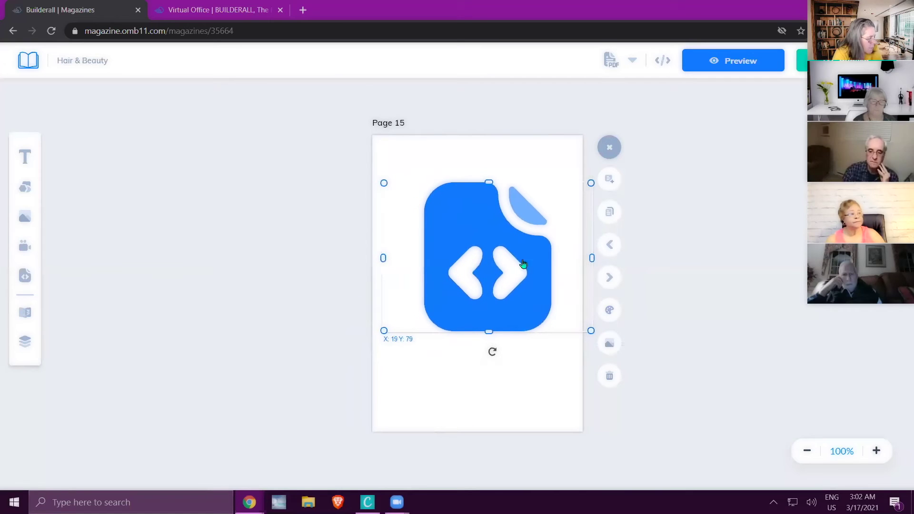
click(563, 261)
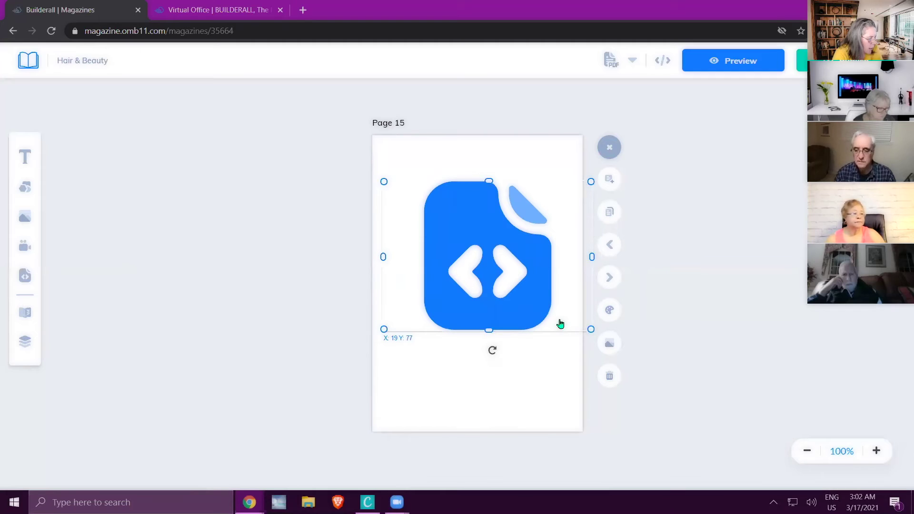
drag(506, 238, 499, 236)
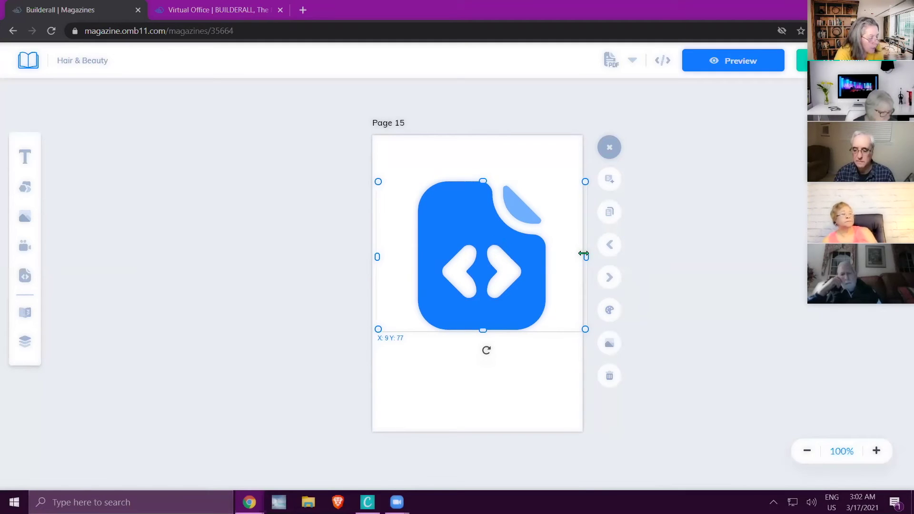
drag(585, 257, 568, 256)
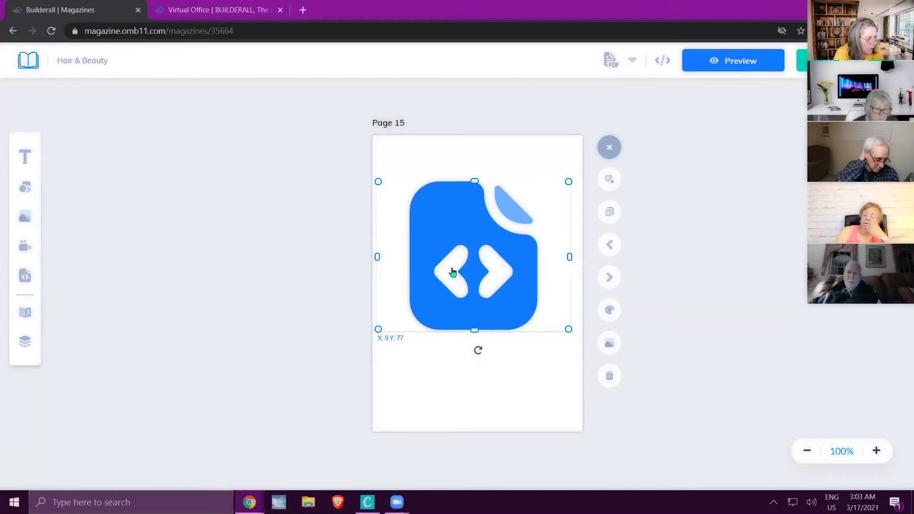
drag(476, 264, 480, 227)
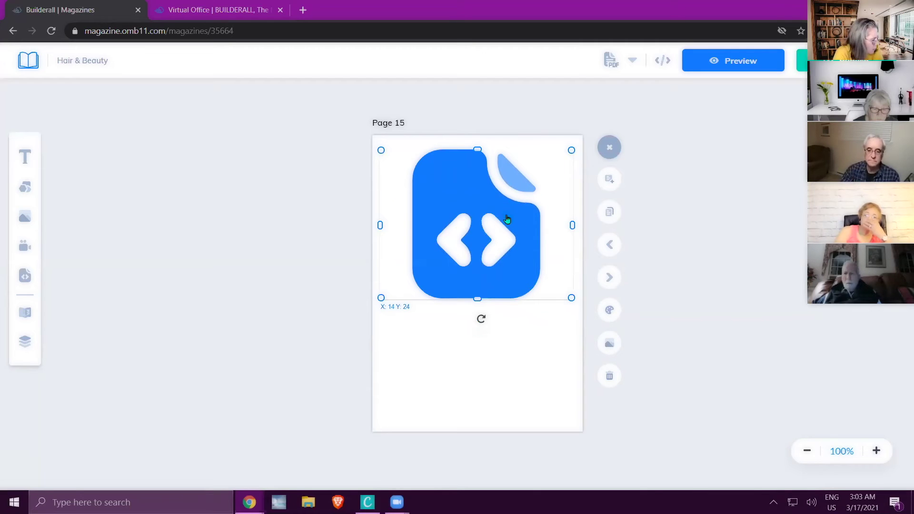
click(548, 313)
Check the iframe's embed options and delete the iframe from the page
double_click(538, 262)
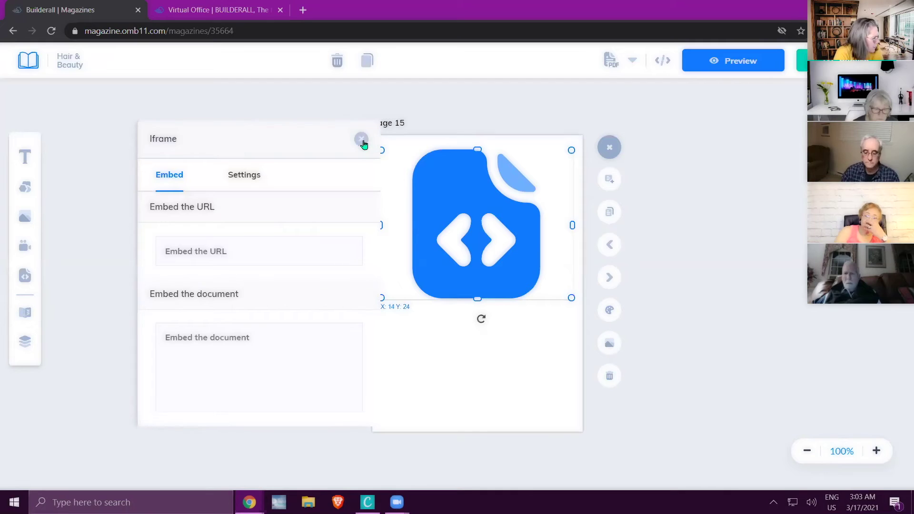
click(362, 139)
right_click(483, 237)
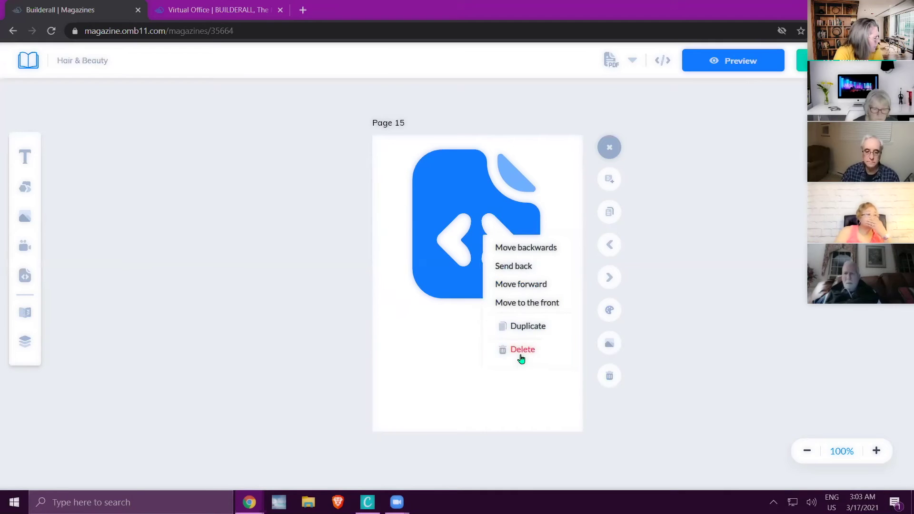
click(522, 350)
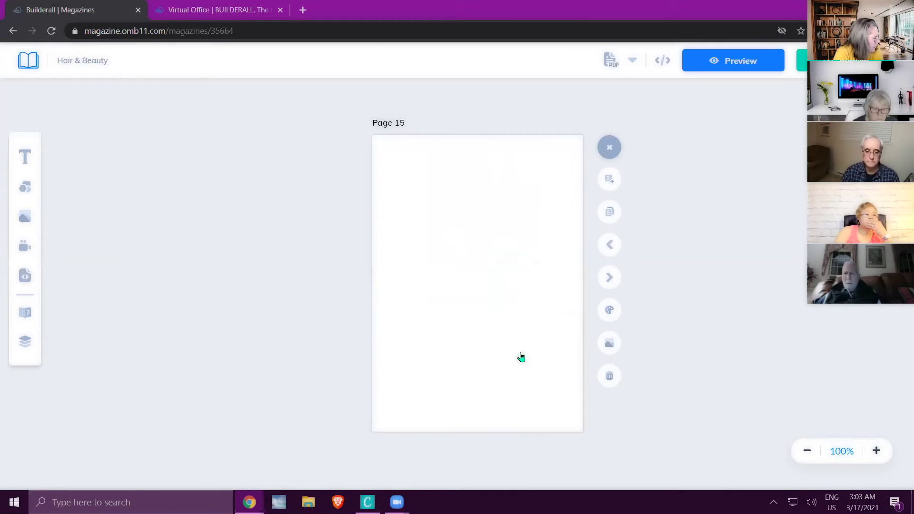
Check the page overview, then return to the dashboard and delete the Hair & Beauty magazine
click(27, 312)
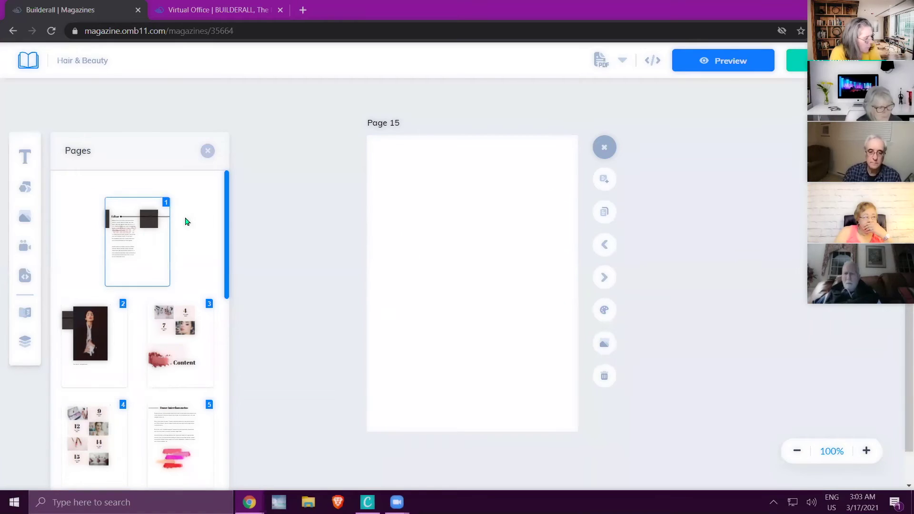
click(208, 151)
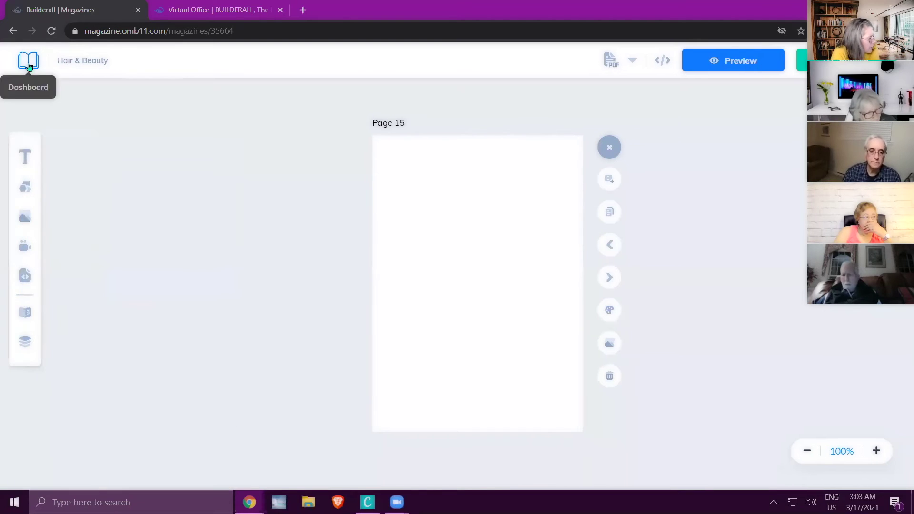
click(28, 61)
scroll(504, 329, down, 4)
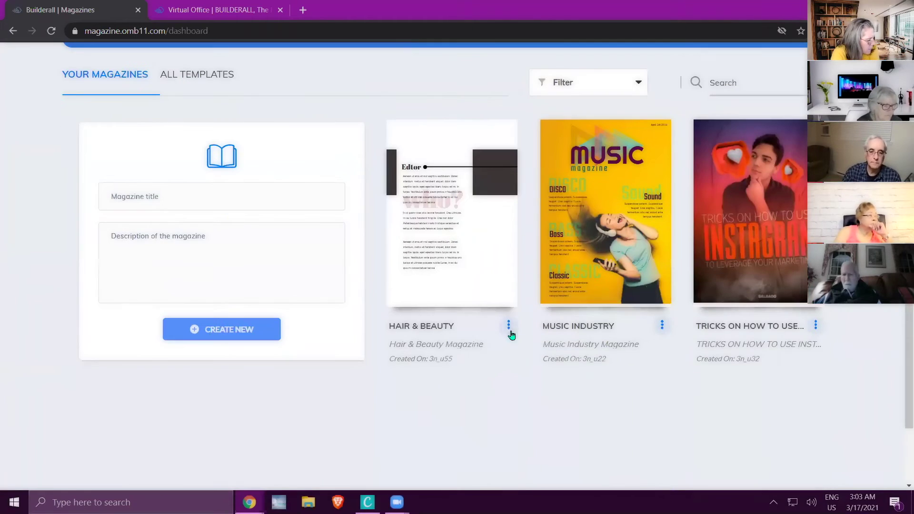
click(508, 325)
scroll(478, 399, down, 2)
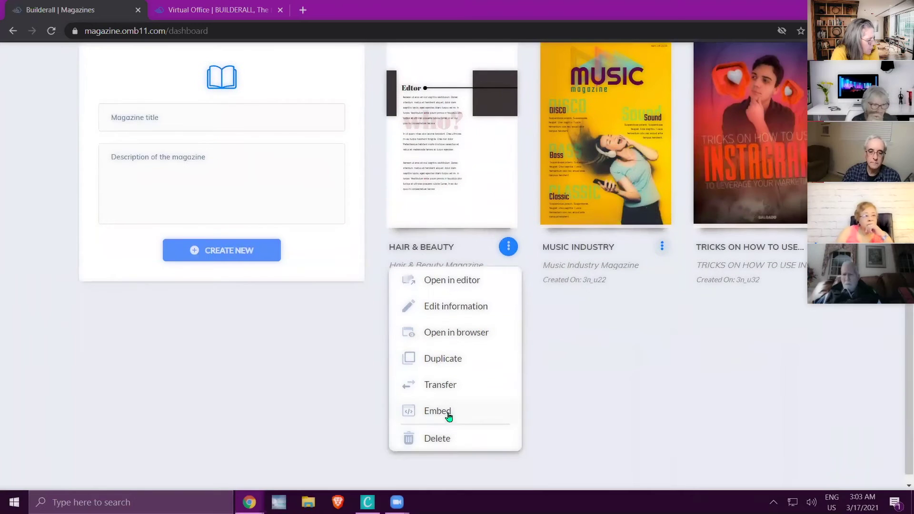
click(442, 440)
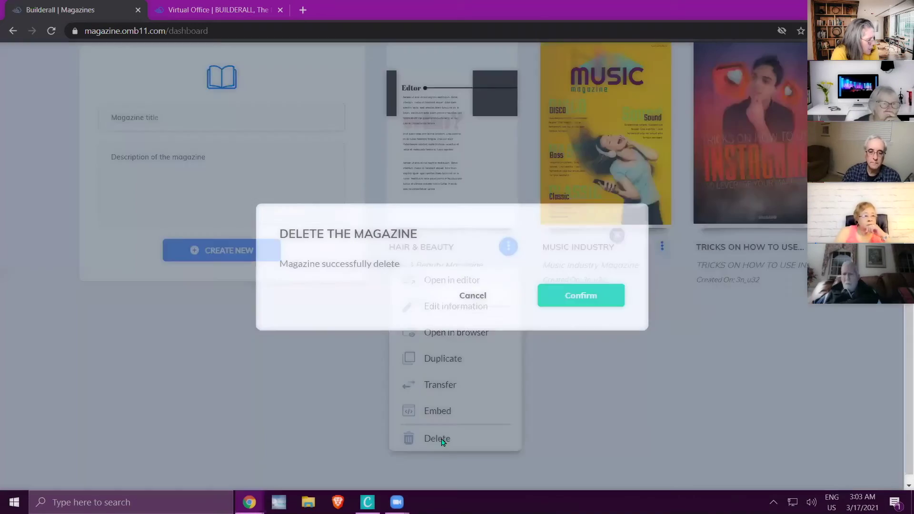
click(572, 298)
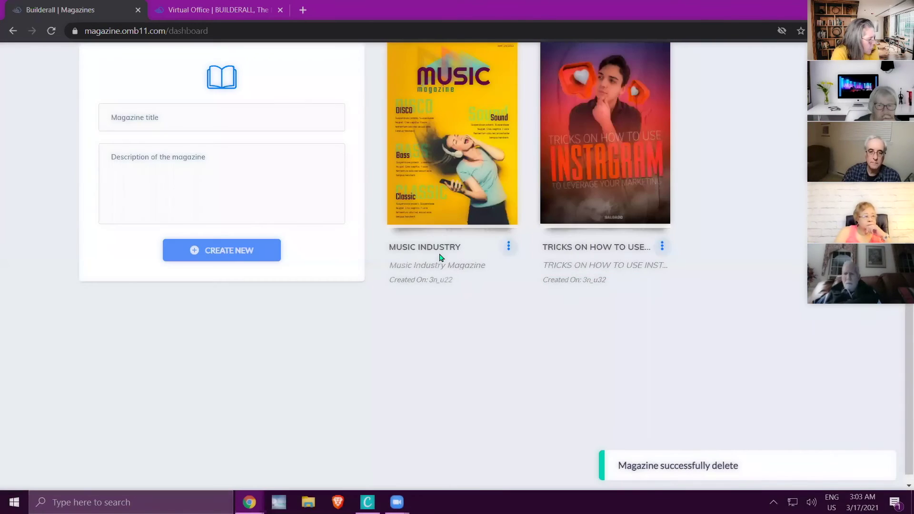
Add a fresh copy of the Hair & Beauty template to the magazines from the full template collection
scroll(309, 248, up, 5)
click(204, 195)
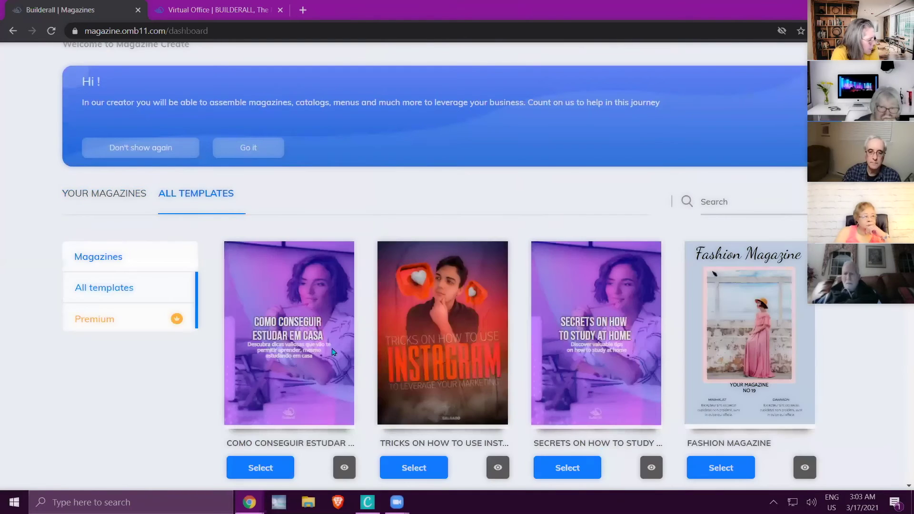
scroll(568, 366, down, 5)
click(568, 366)
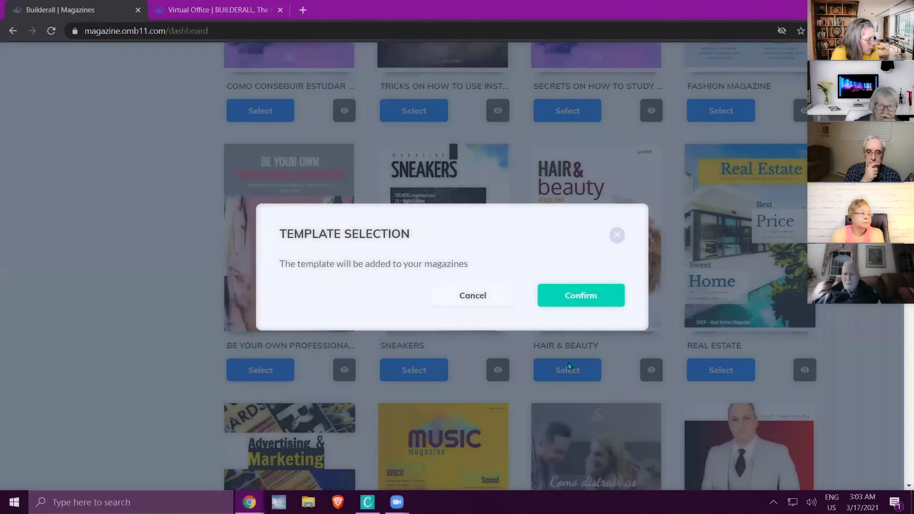
click(578, 296)
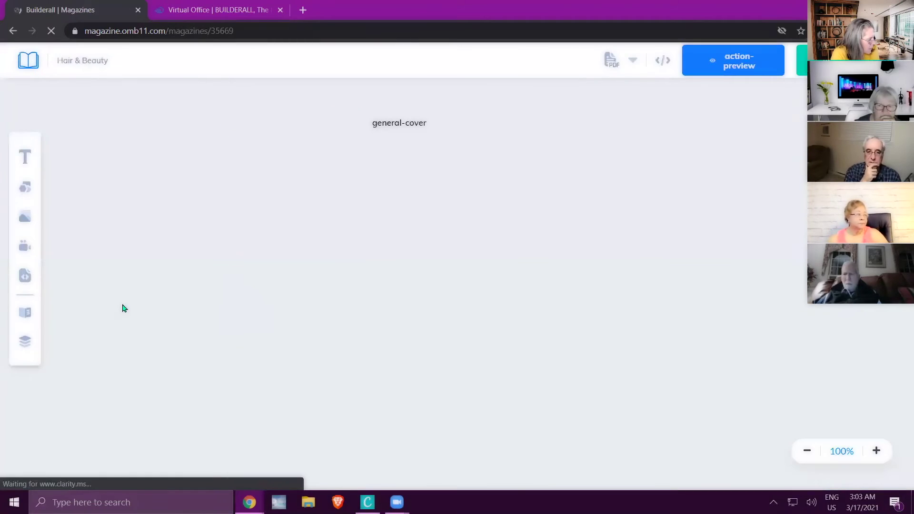
Examine the new magazine's page overview and advance from the cover to page 3
click(26, 312)
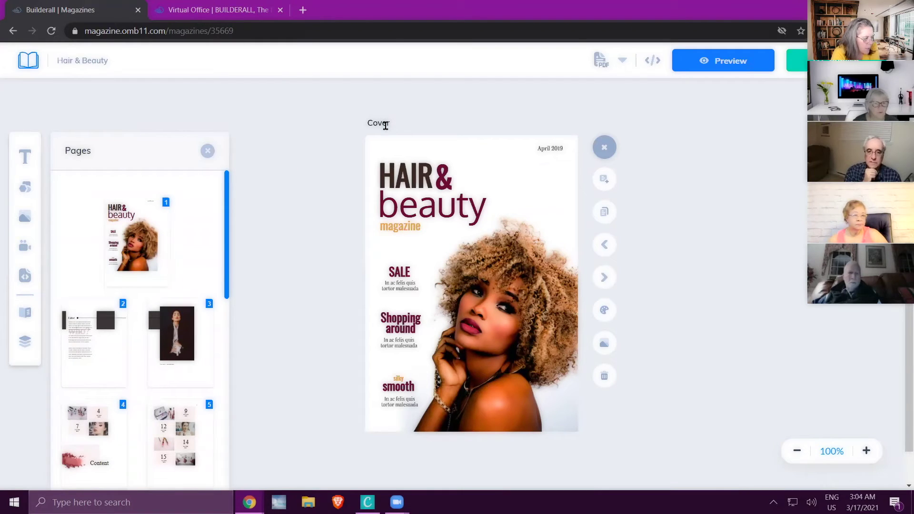
click(604, 277)
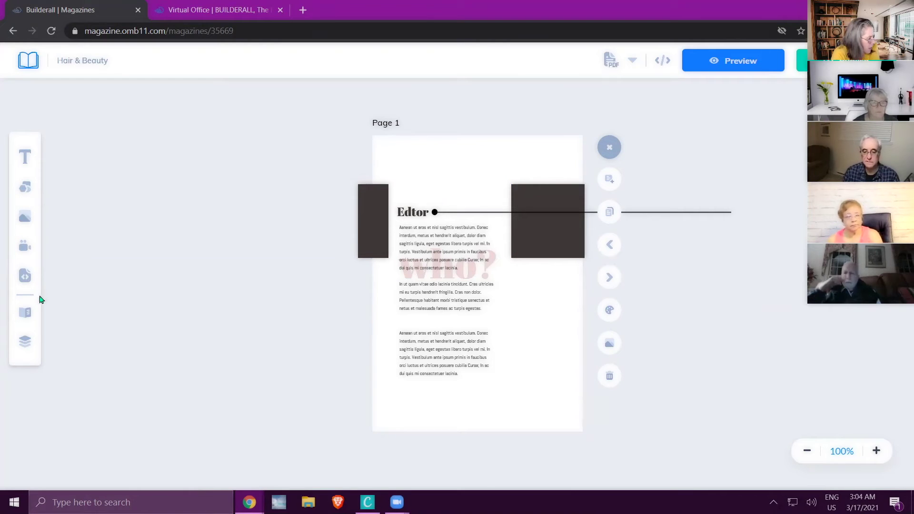
click(25, 312)
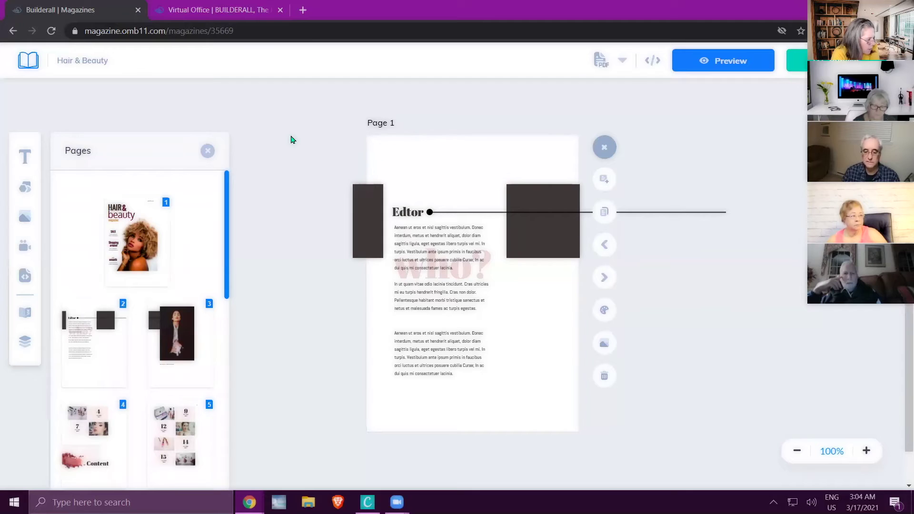
click(292, 139)
click(610, 279)
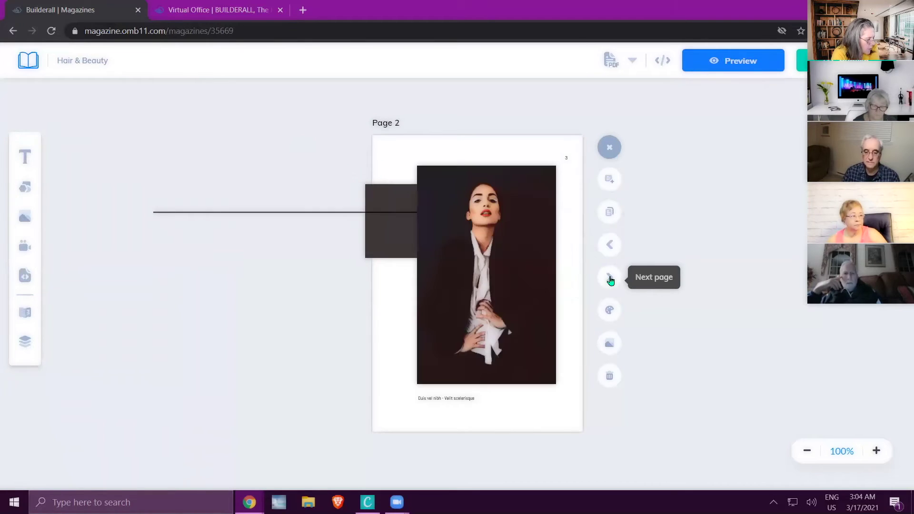
click(610, 280)
Examine the contents layout on pages 3 and 4, checking the image tiles, numbered title boxes and neighbouring pages
click(510, 327)
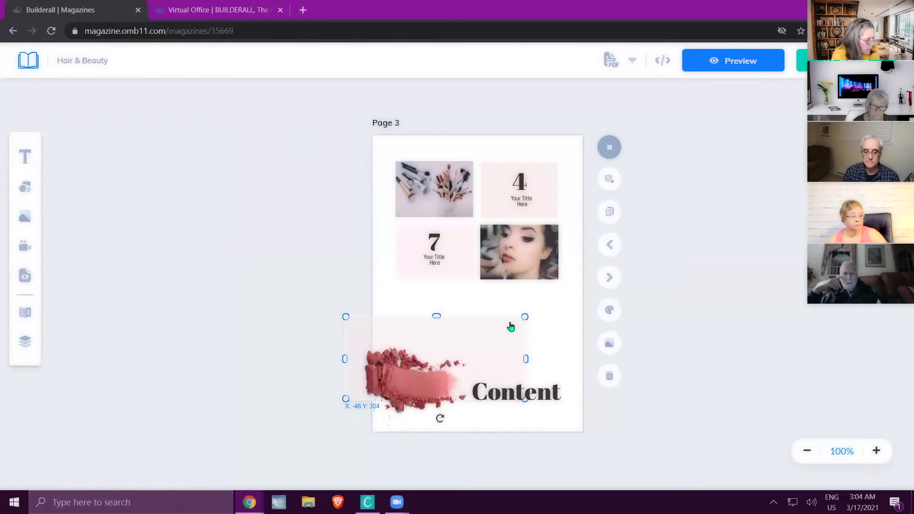
click(540, 218)
click(522, 182)
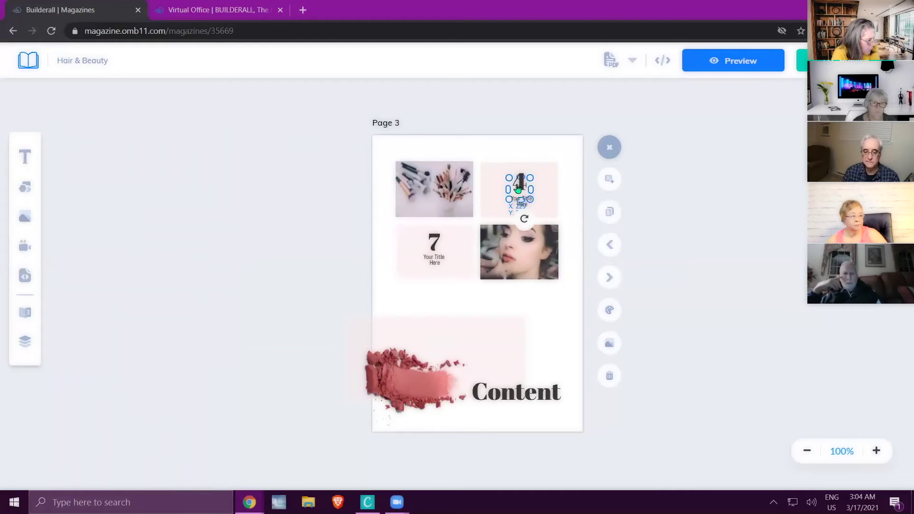
click(457, 197)
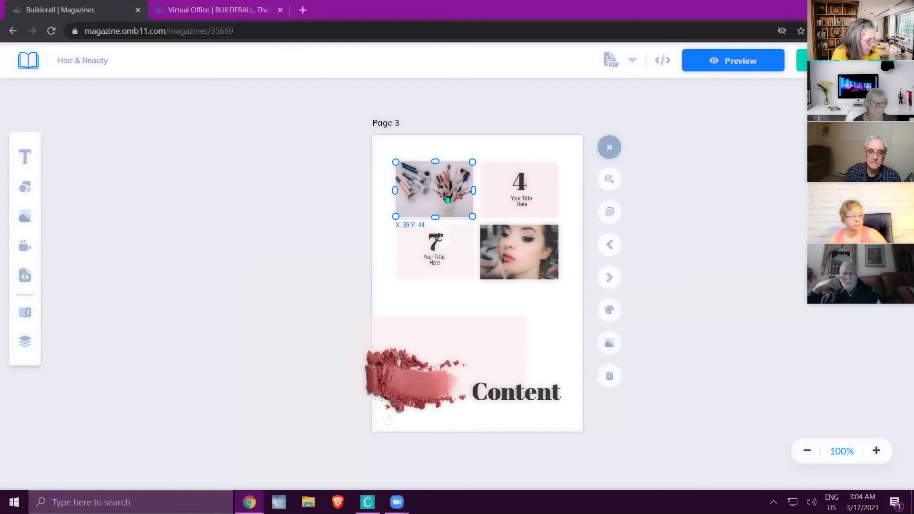
click(538, 245)
click(609, 280)
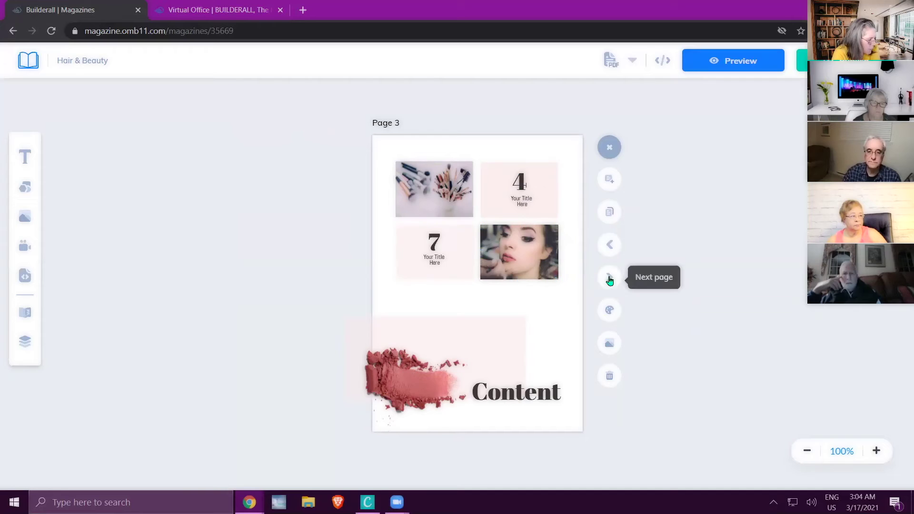
click(609, 280)
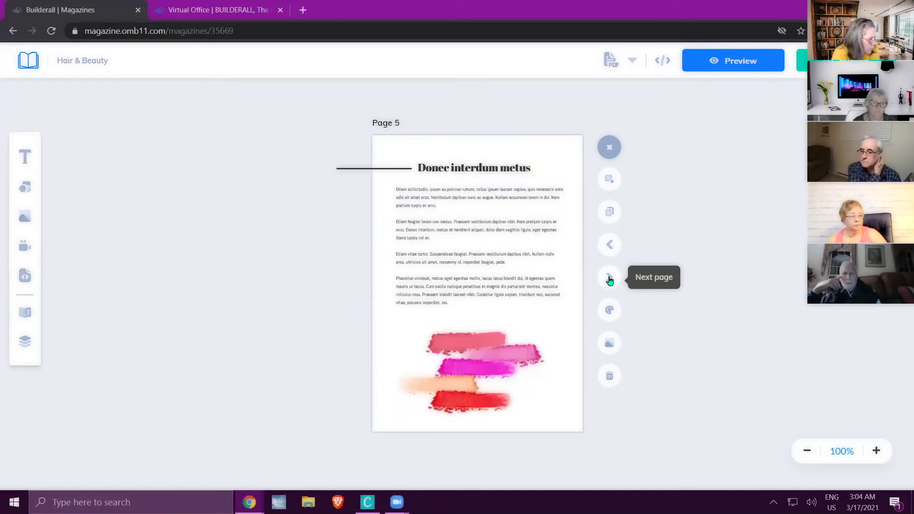
click(609, 247)
click(441, 214)
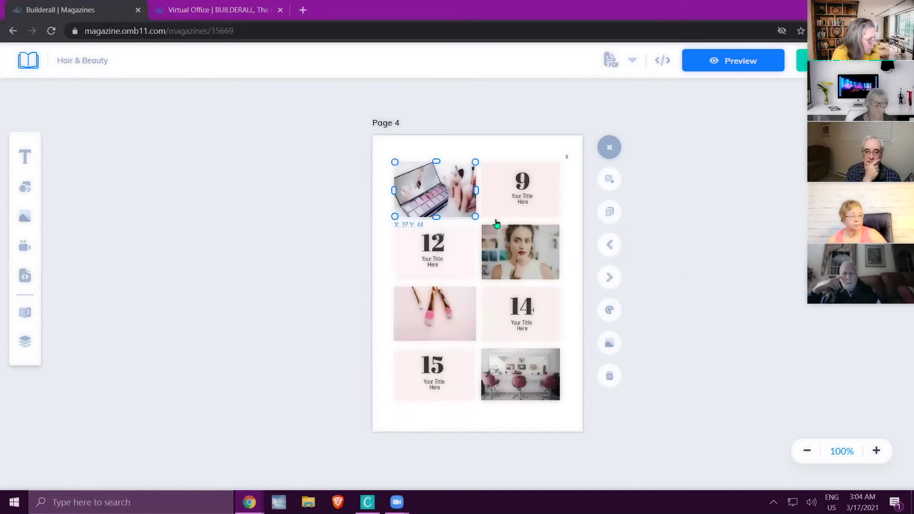
click(565, 241)
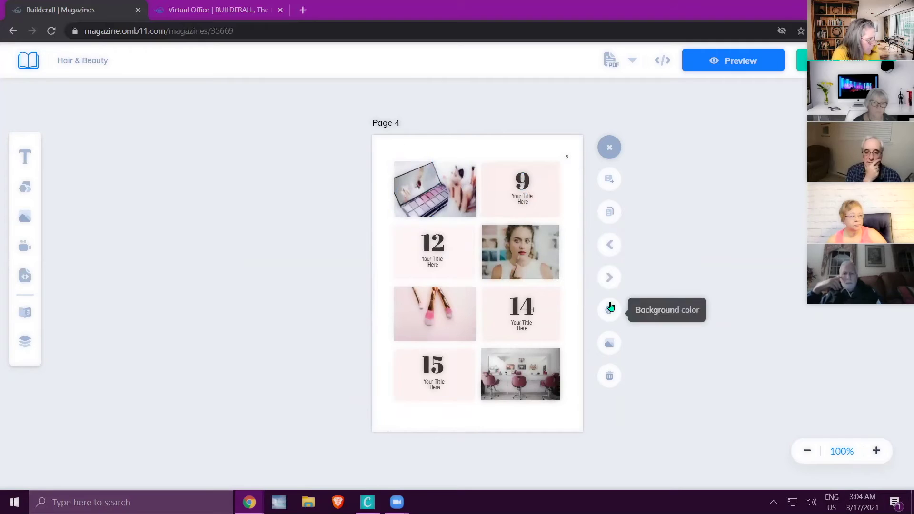
click(609, 246)
click(609, 245)
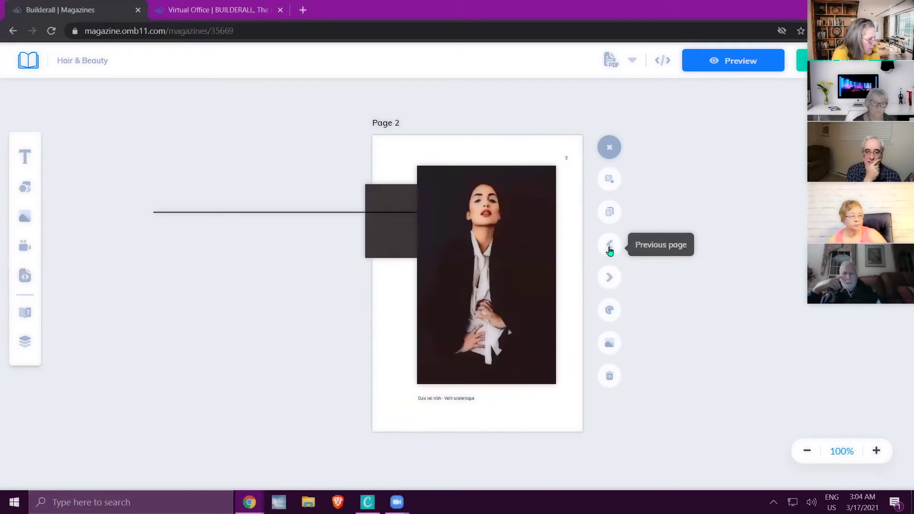
Move the makeup brushes image on page 3 off the page to about X -254, Y 58
click(610, 278)
click(431, 199)
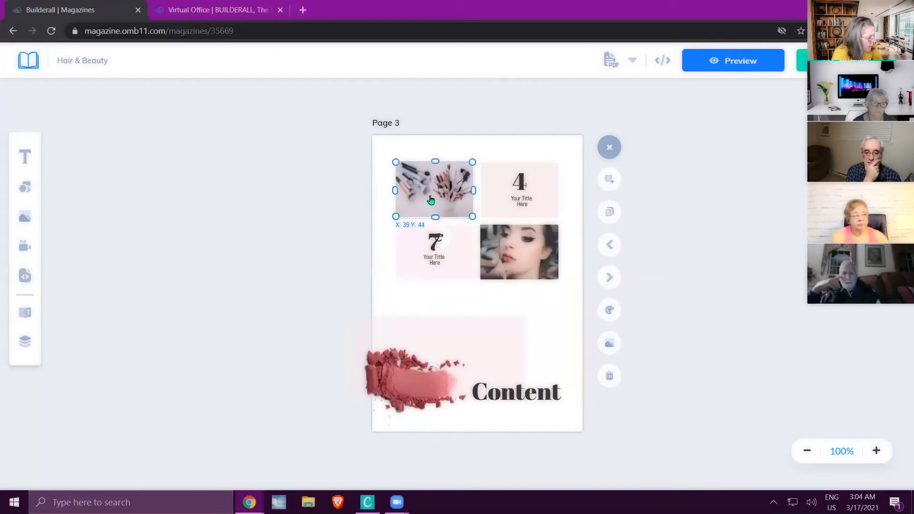
drag(430, 199, 257, 208)
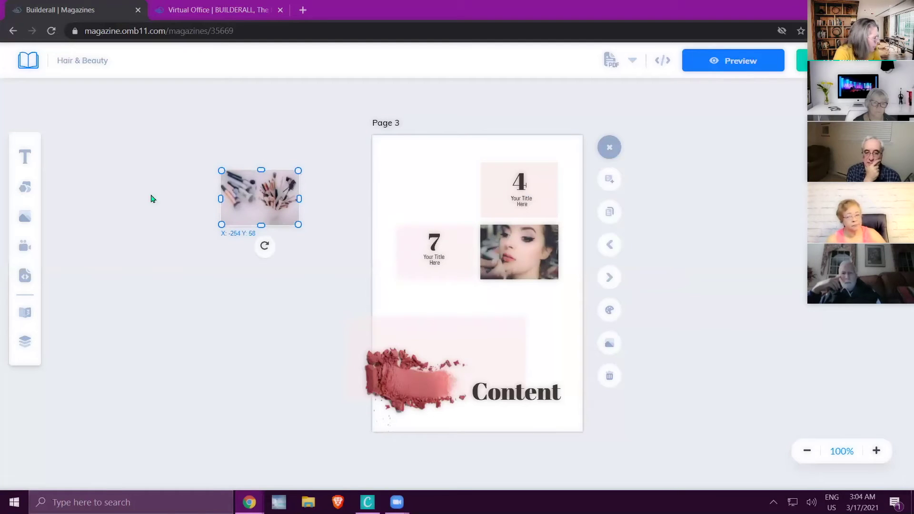
click(152, 199)
Add a square shape to page 3, shrink it and place it at about X 48, Y 32 where the brushes image was
click(28, 191)
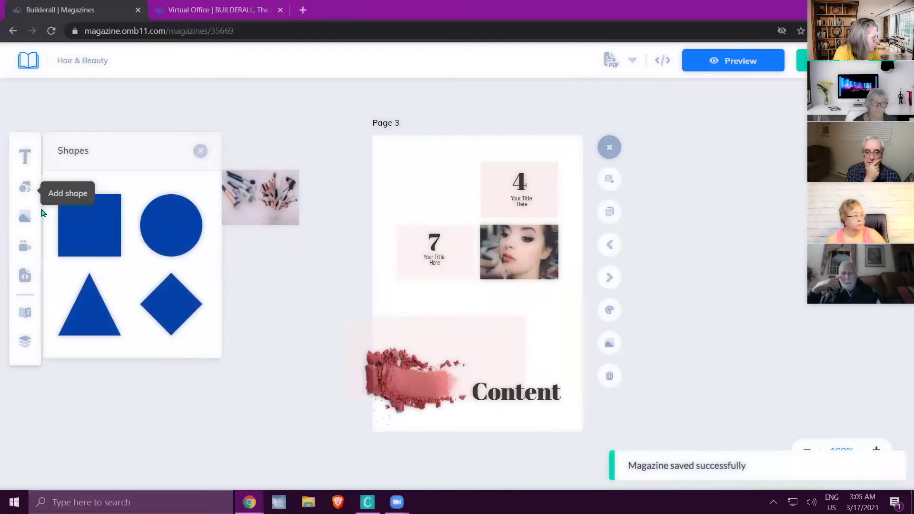
click(85, 219)
double_click(495, 224)
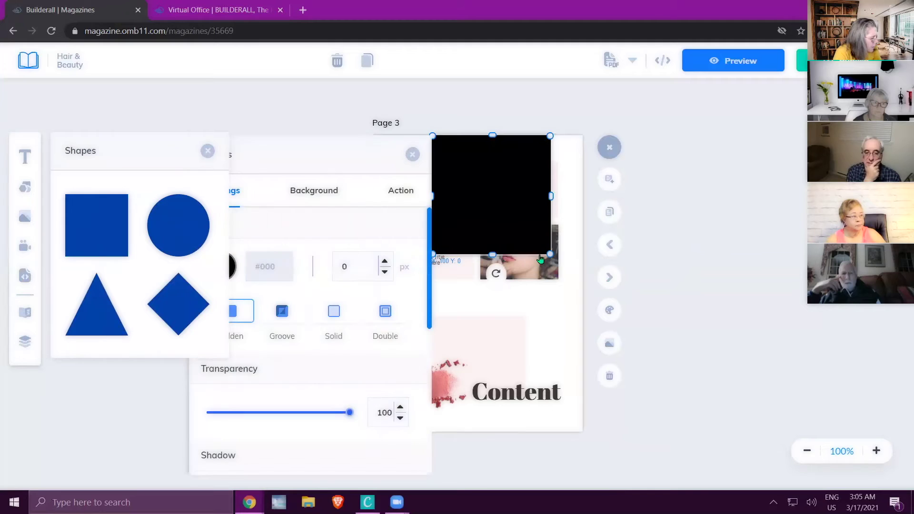
drag(548, 250, 497, 199)
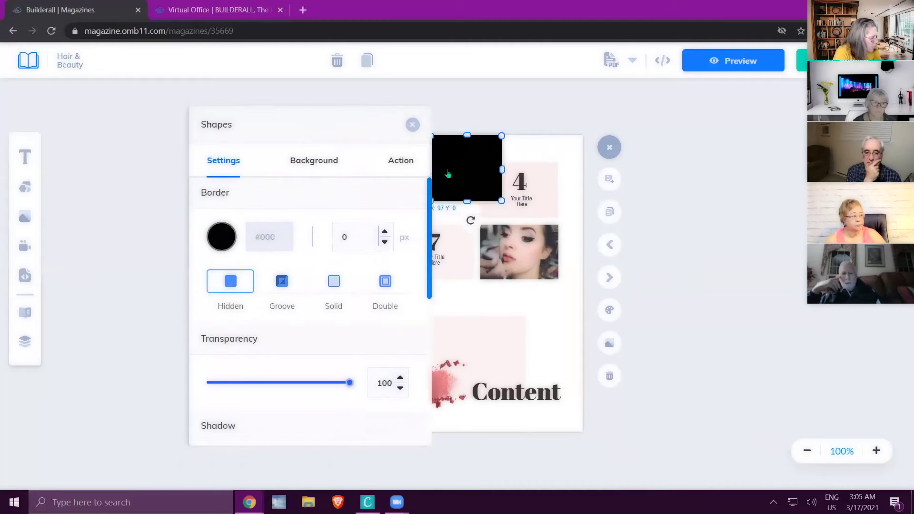
drag(469, 164, 427, 178)
click(380, 143)
click(644, 290)
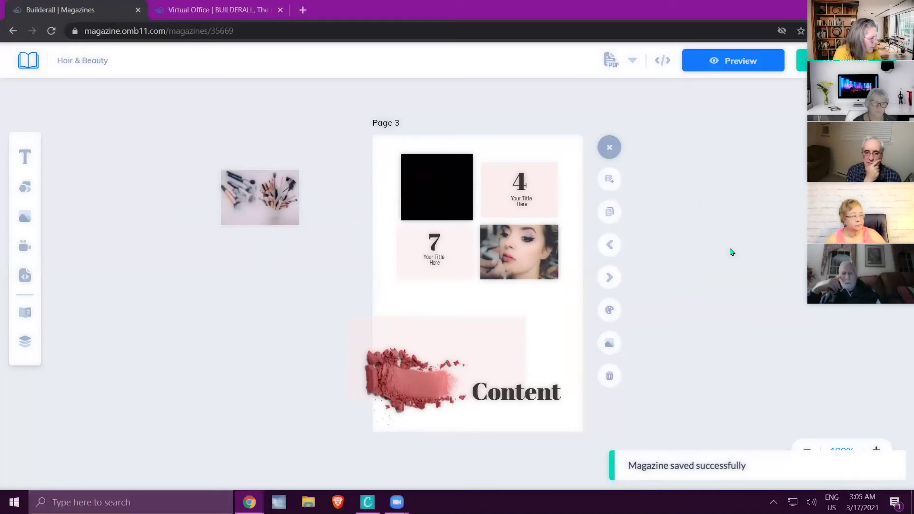
Add a square shape to page 6 and stretch it over the whole portrait photo beside the Interdum title
click(609, 277)
click(609, 277)
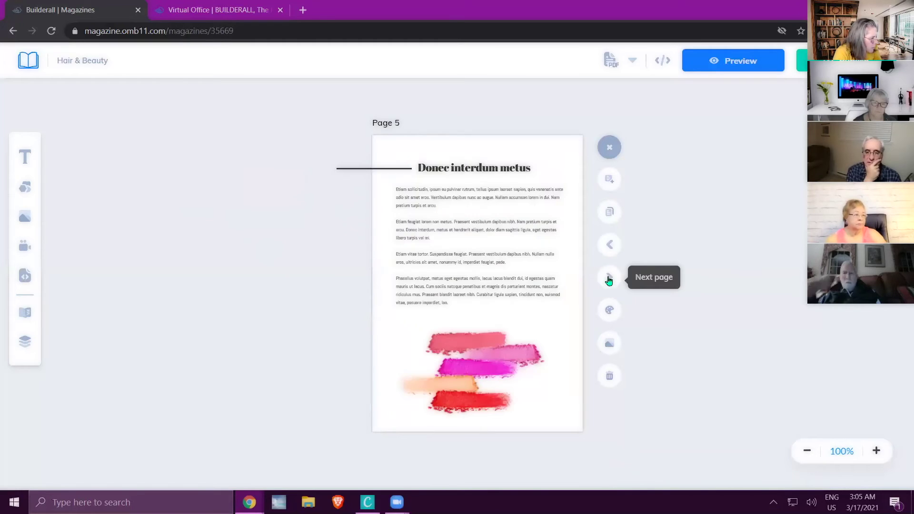
click(609, 277)
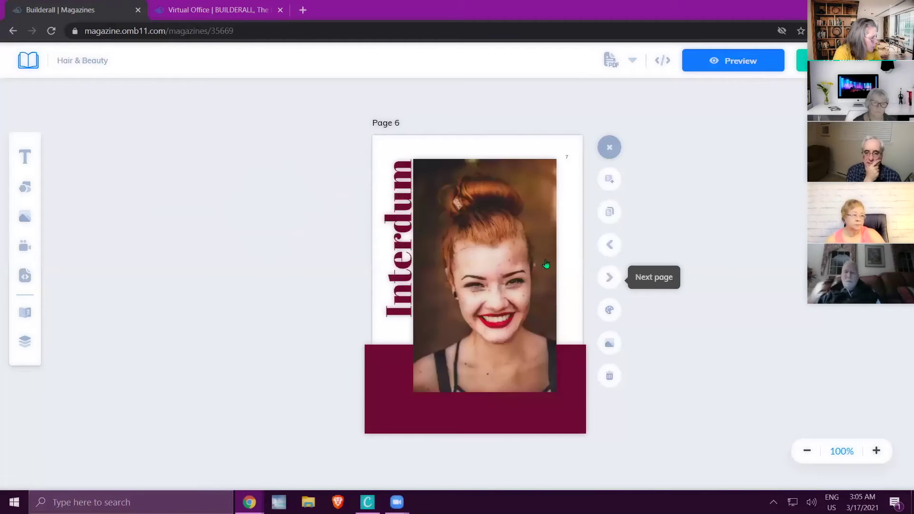
click(27, 189)
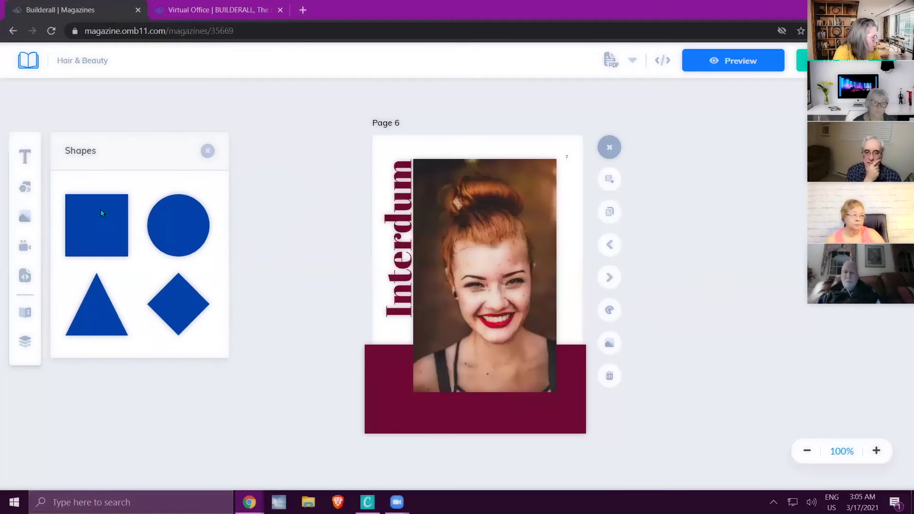
drag(328, 247, 414, 180)
drag(433, 200, 436, 173)
drag(470, 276, 472, 382)
drag(532, 272, 556, 270)
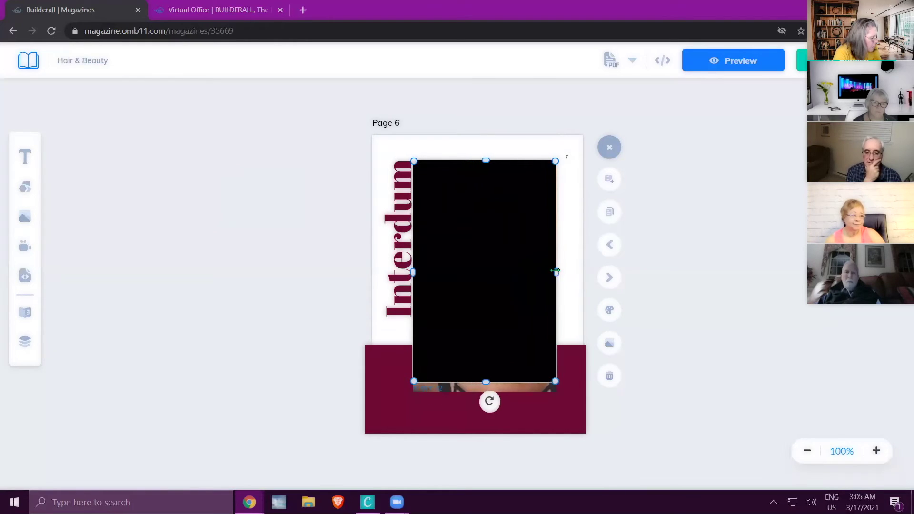
drag(483, 381, 484, 393)
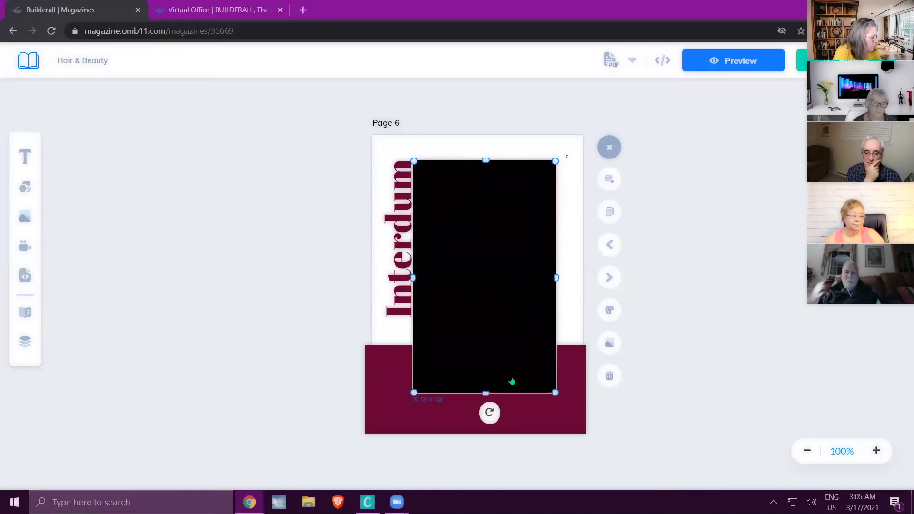
click(590, 195)
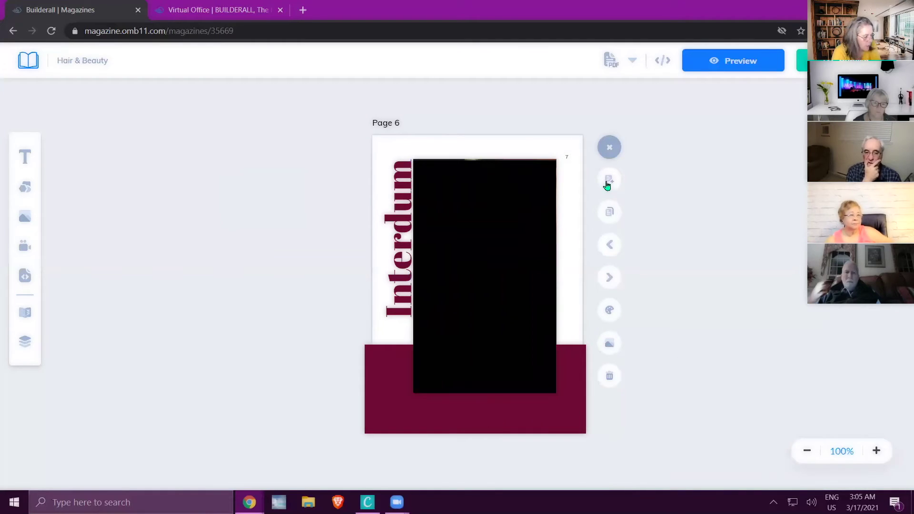
click(469, 209)
click(584, 253)
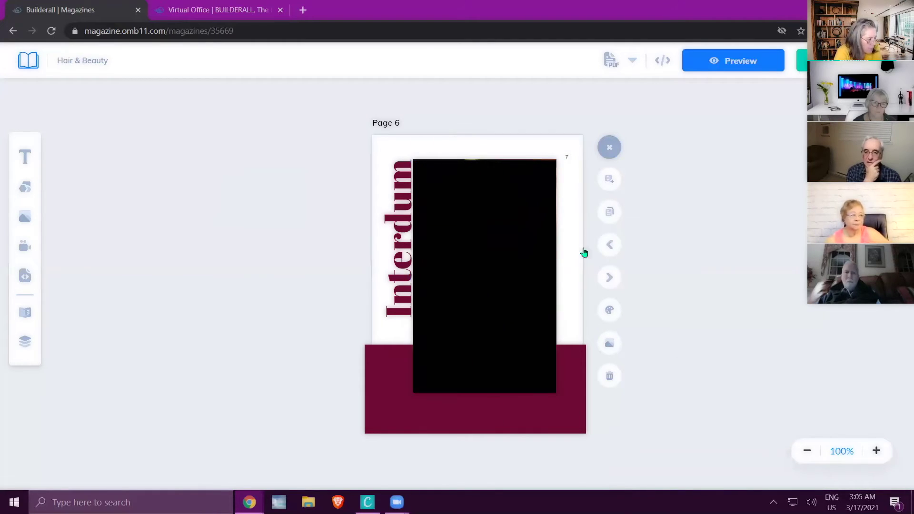
Give the black square on page 3 a go-to-page action that links to another page of the magazine
click(611, 248)
click(611, 247)
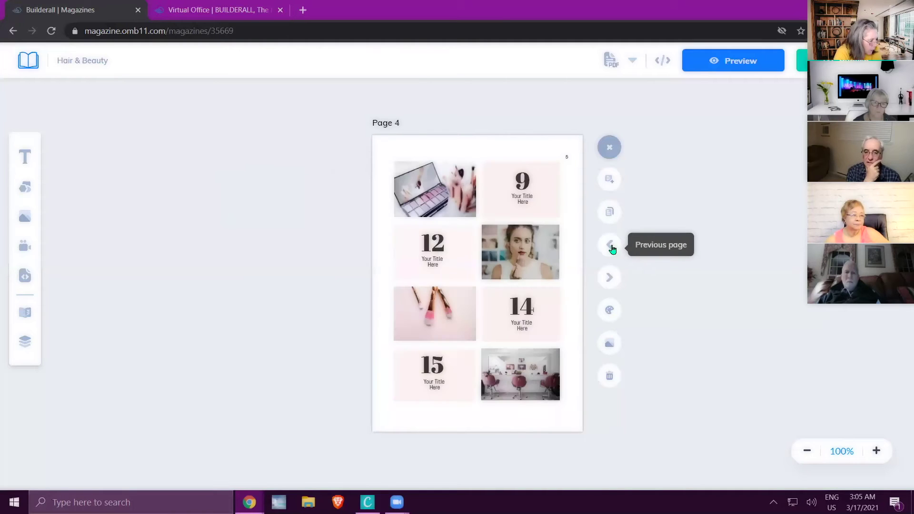
click(611, 248)
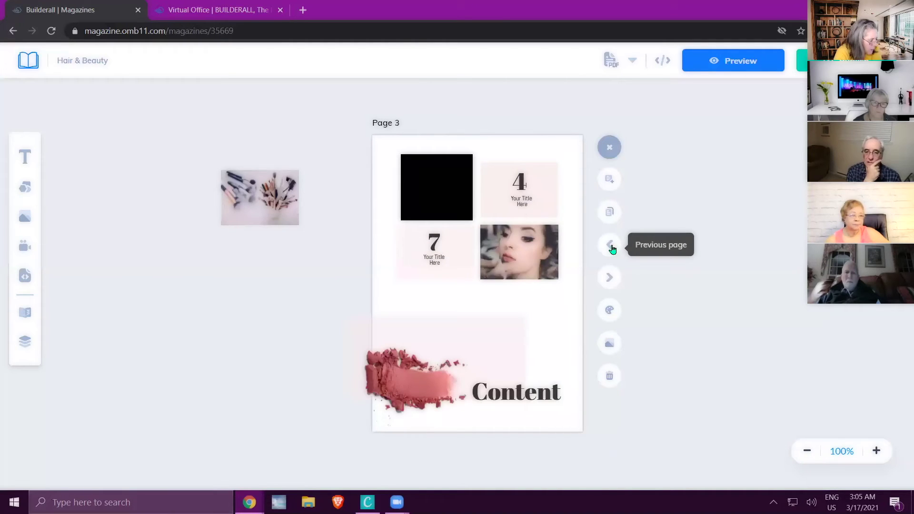
click(446, 180)
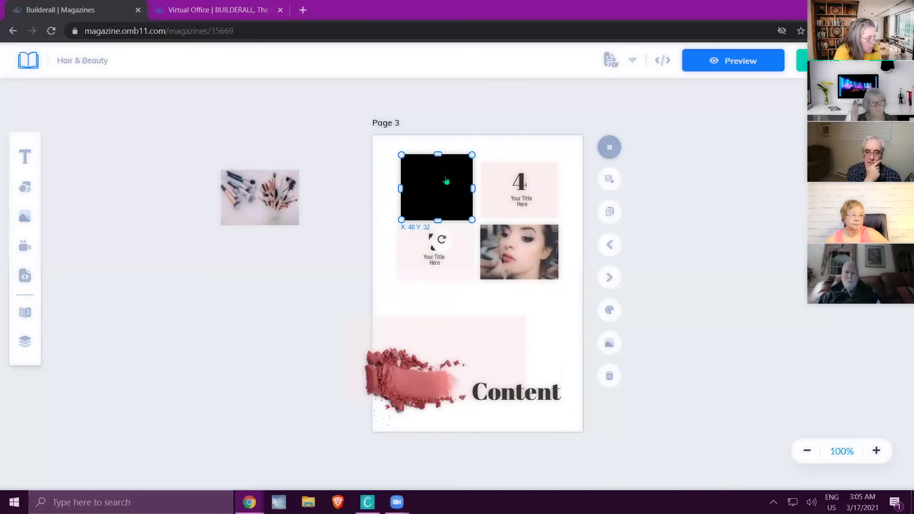
double_click(446, 180)
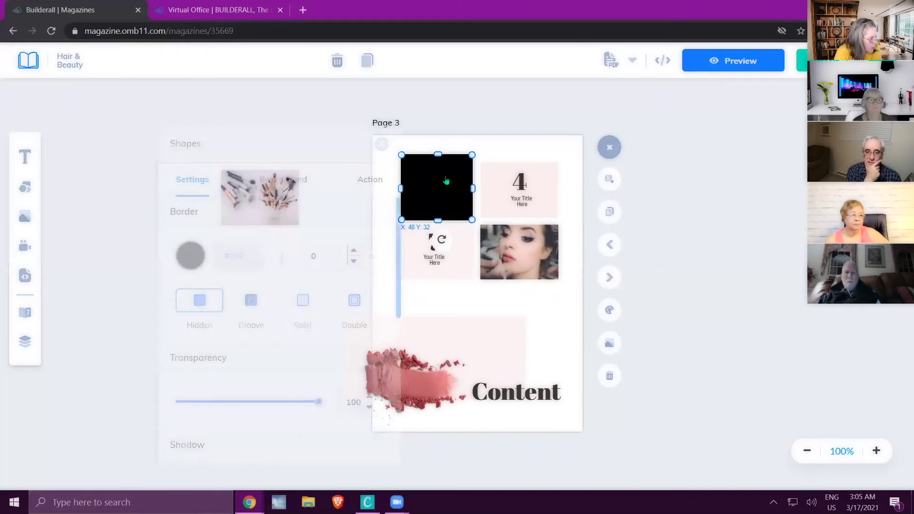
click(367, 184)
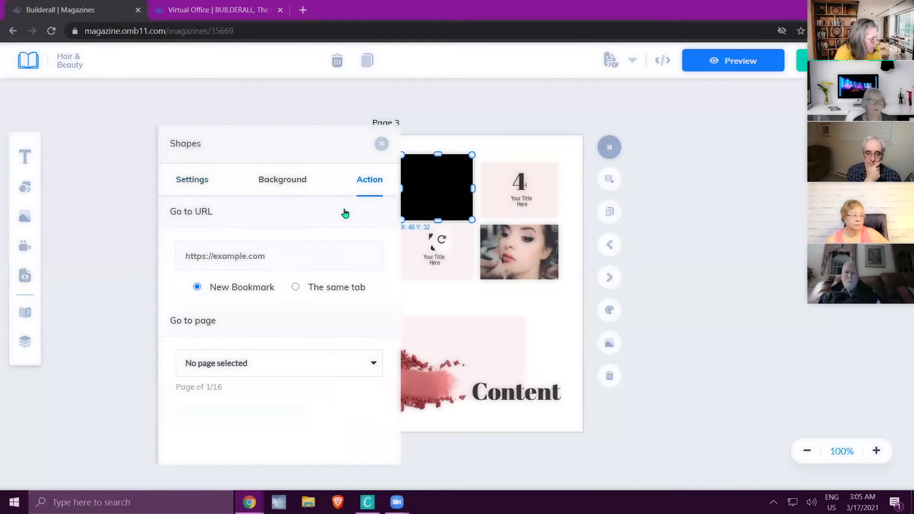
click(372, 364)
scroll(293, 406, down, 3)
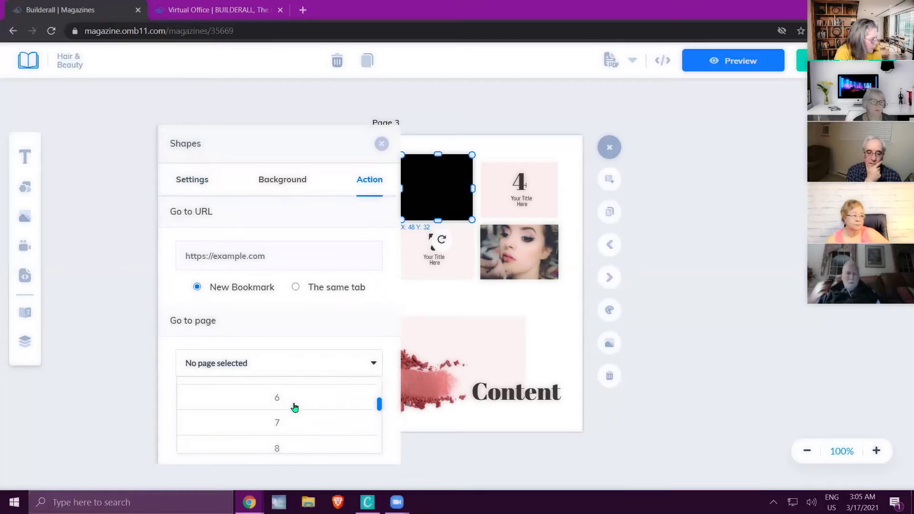
click(665, 198)
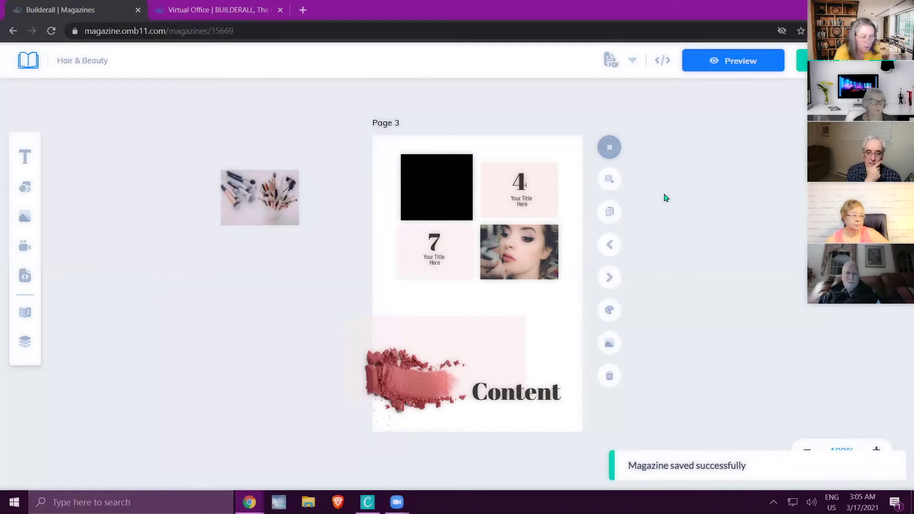
Preview the magazine up to the Interdum spread, then return to the editor
click(748, 67)
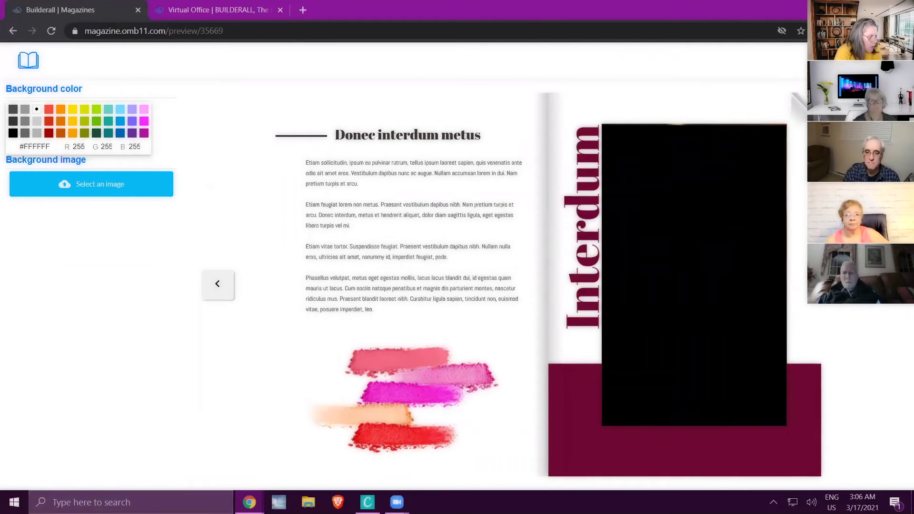
click(28, 60)
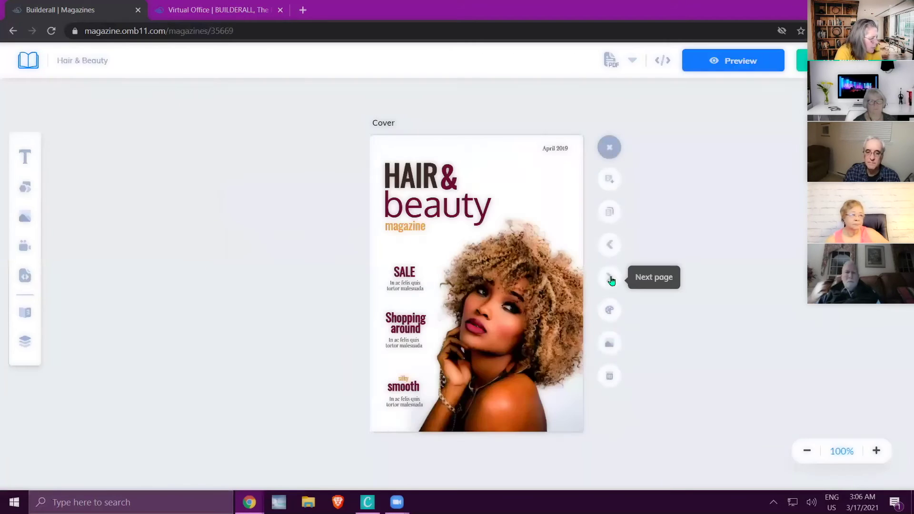
Move the black square off the portrait on page 6 and delete it
click(609, 278)
click(609, 277)
click(609, 279)
click(609, 279)
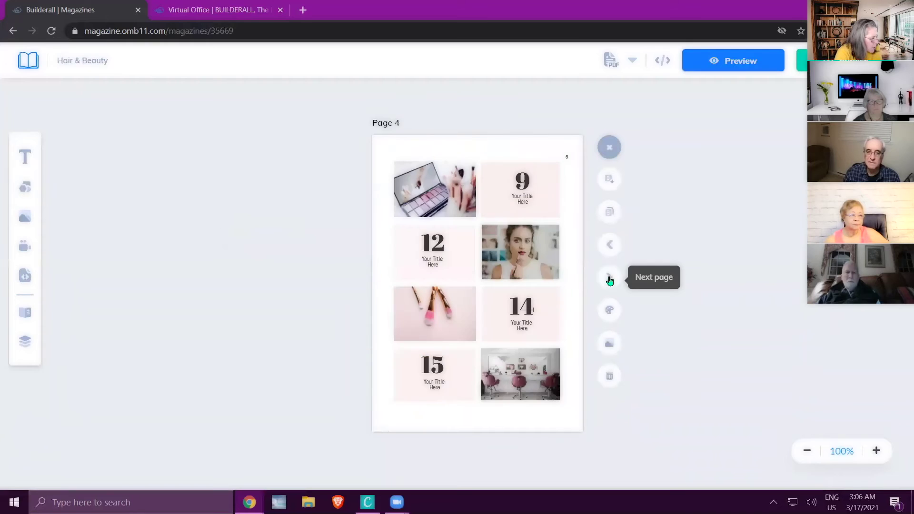
click(609, 279)
click(609, 279)
drag(477, 270, 167, 275)
click(175, 260)
right_click(174, 259)
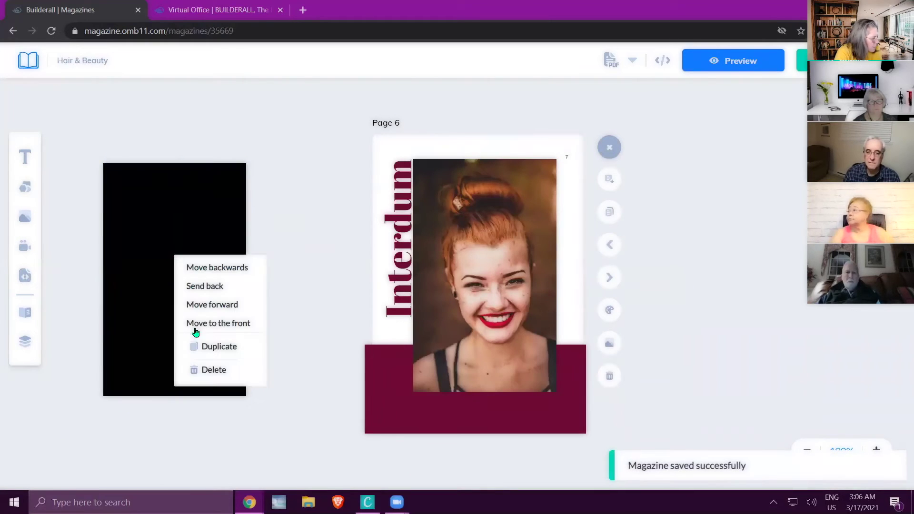
click(196, 368)
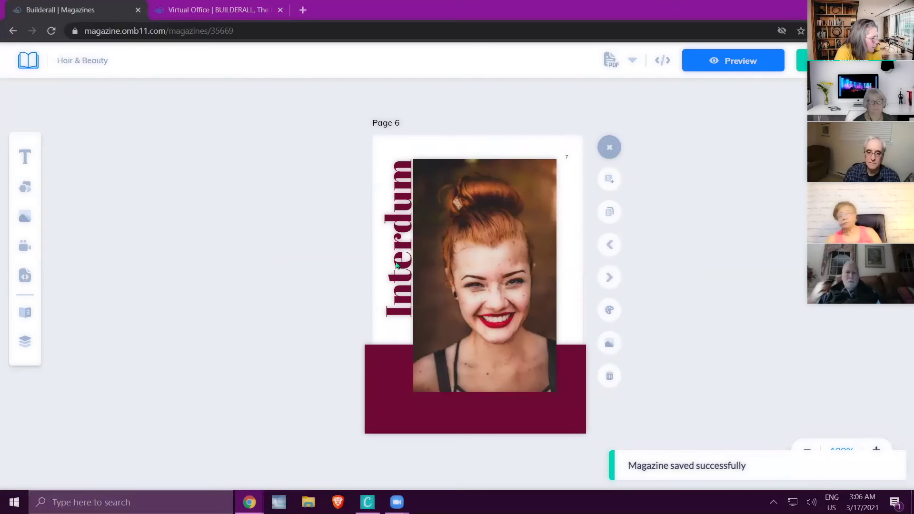
Add a square shape to page 7 and place it over the portrait photo below the Donec interdum metus title
click(609, 278)
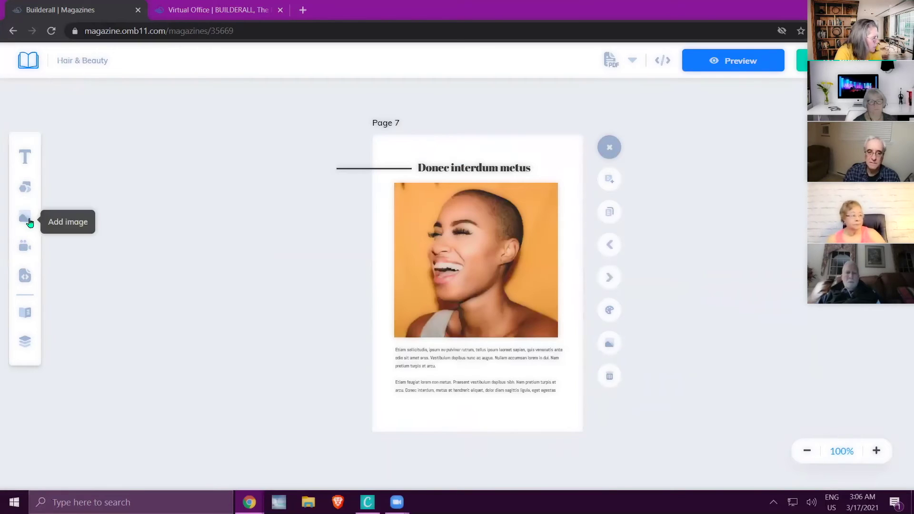
click(25, 187)
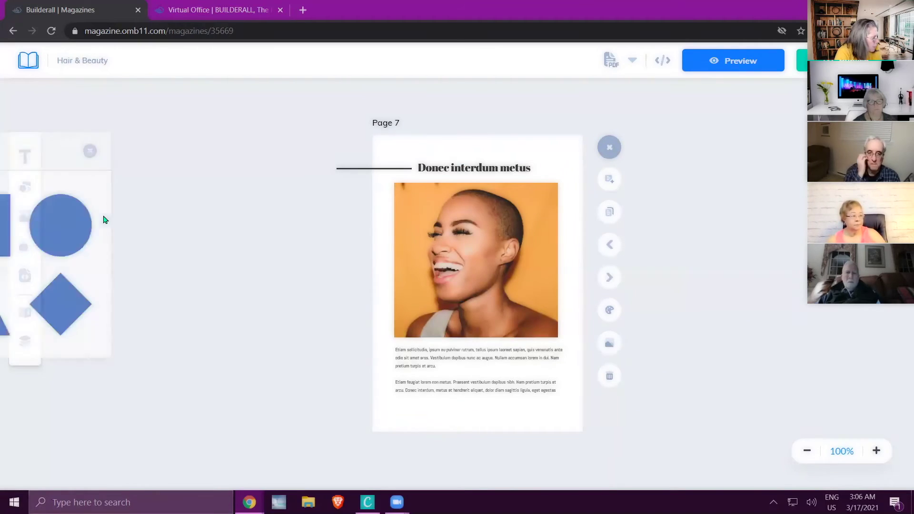
click(135, 224)
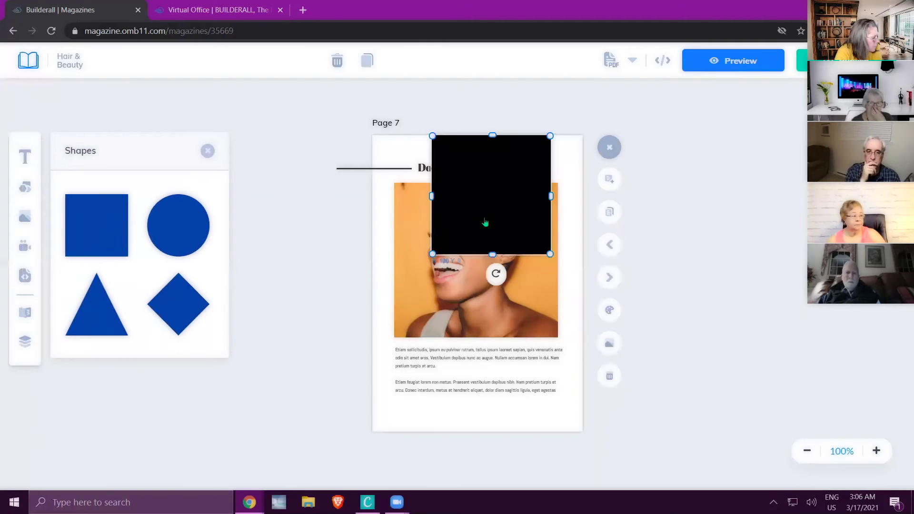
click(403, 187)
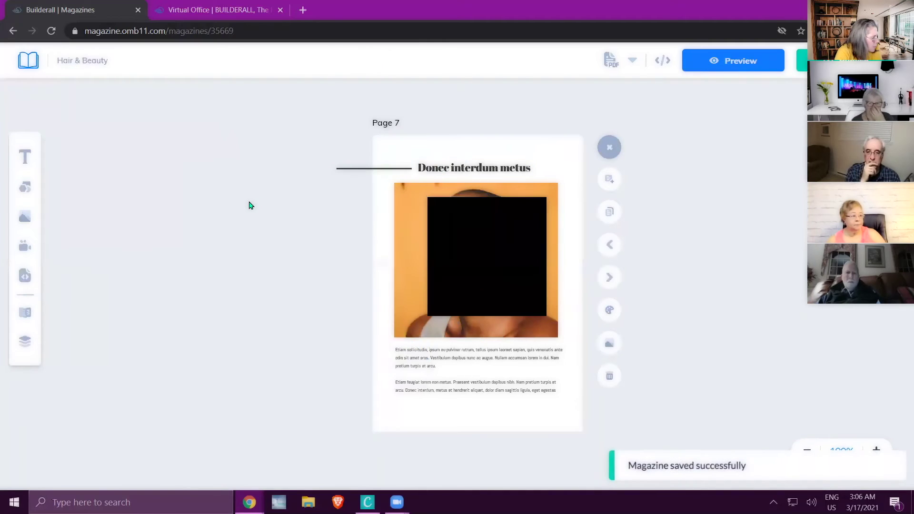
Set the go-to-page action of the black square on the Content page to page 7
click(609, 278)
click(608, 247)
click(609, 247)
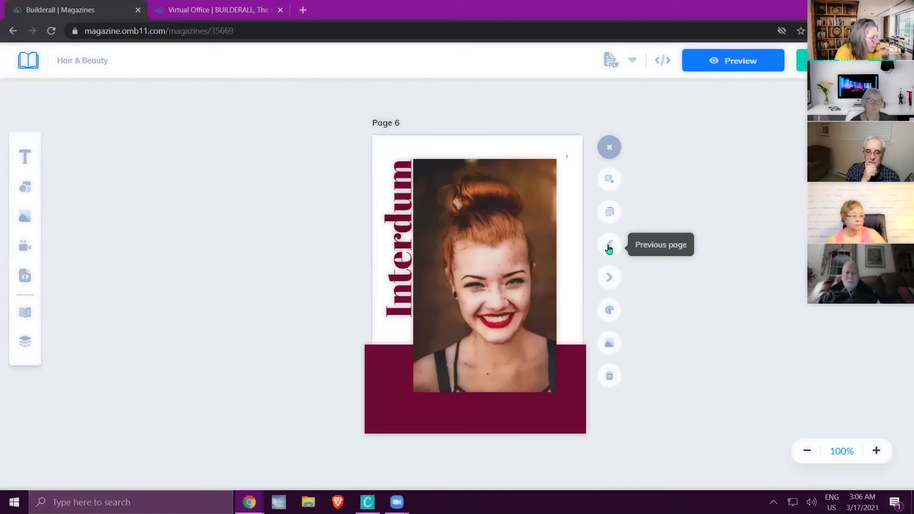
click(609, 247)
click(608, 247)
click(609, 247)
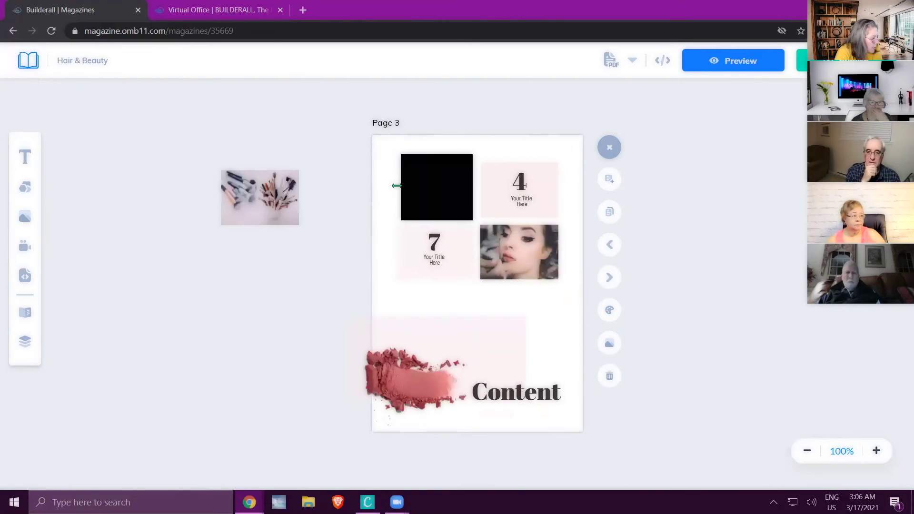
click(443, 183)
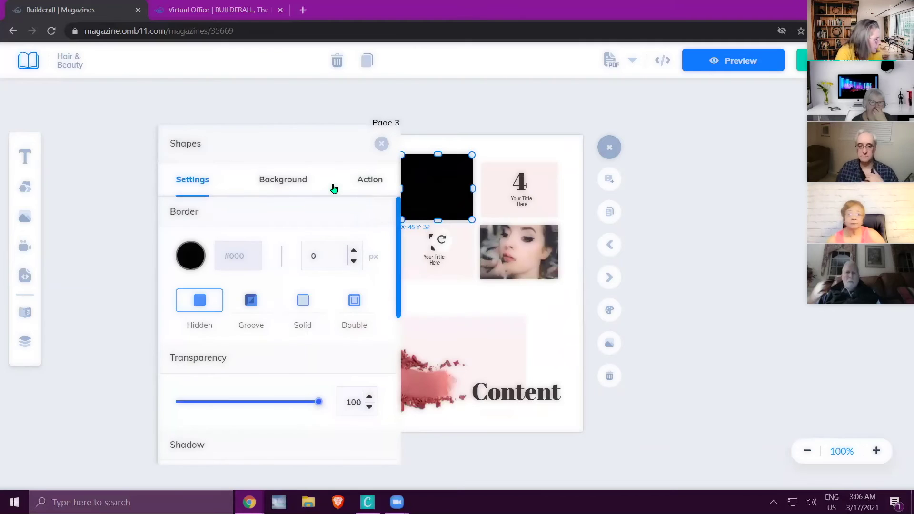
click(363, 184)
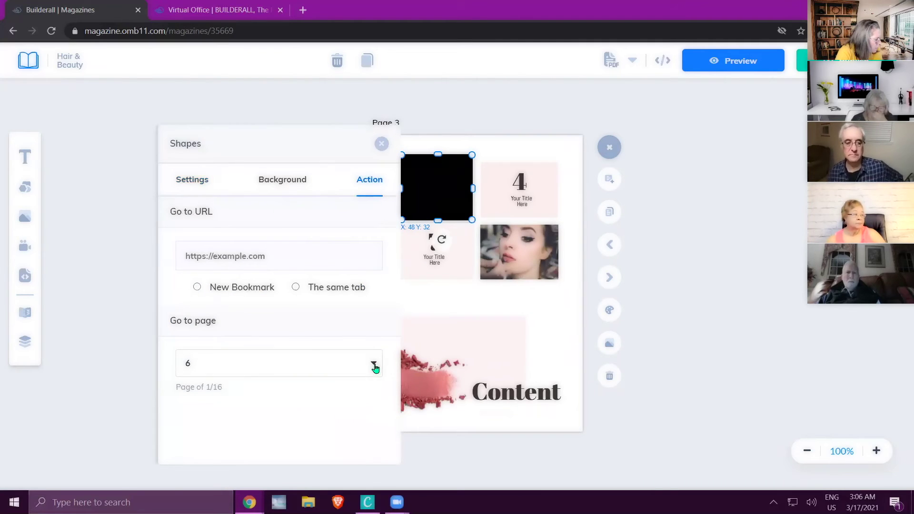
click(373, 364)
scroll(321, 417, down, 3)
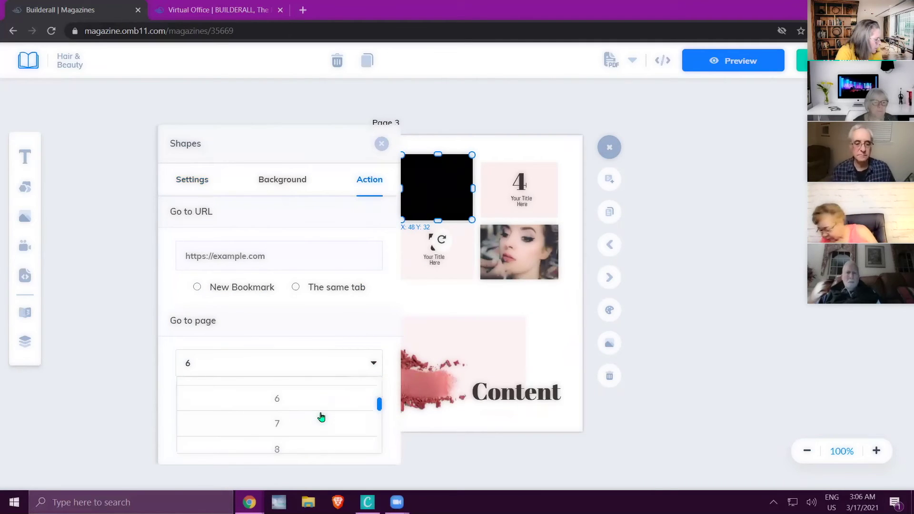
click(292, 425)
click(381, 143)
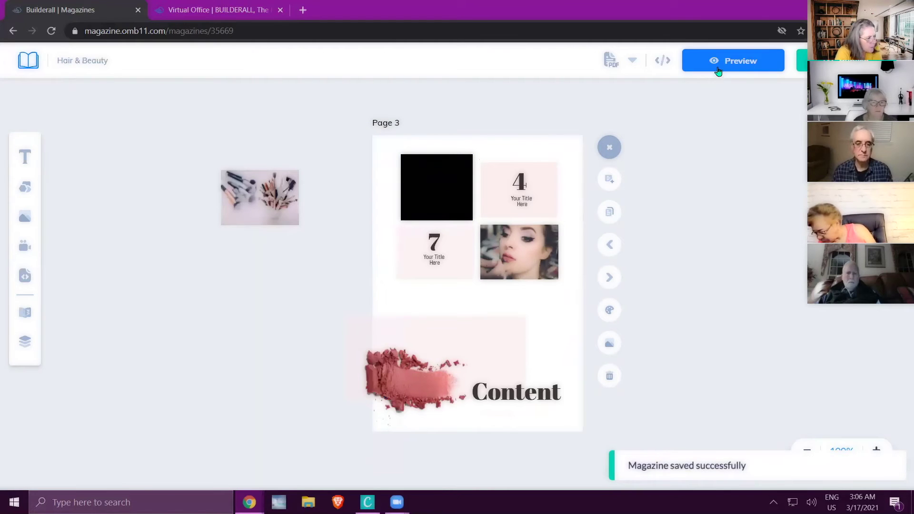
Preview the magazine up to the spread with the covered portrait and the Cipiria page, then return to the editor
click(718, 71)
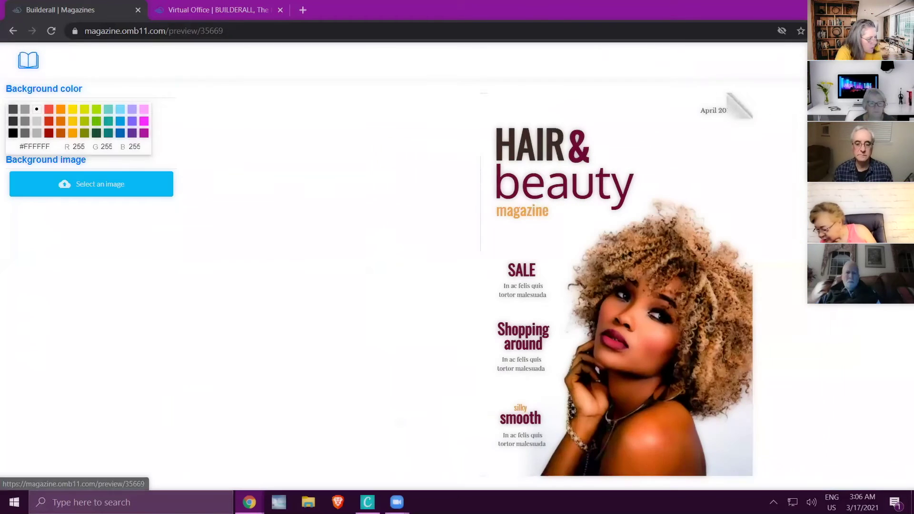
click(784, 279)
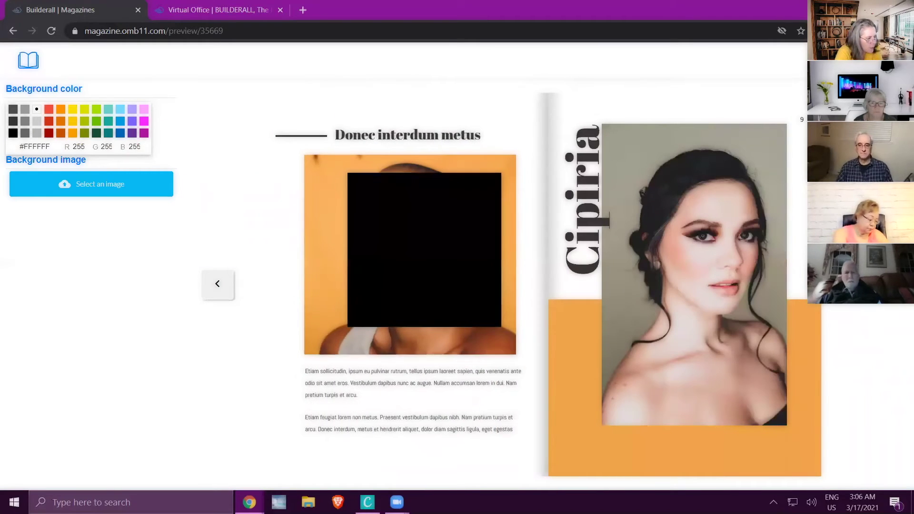
click(28, 60)
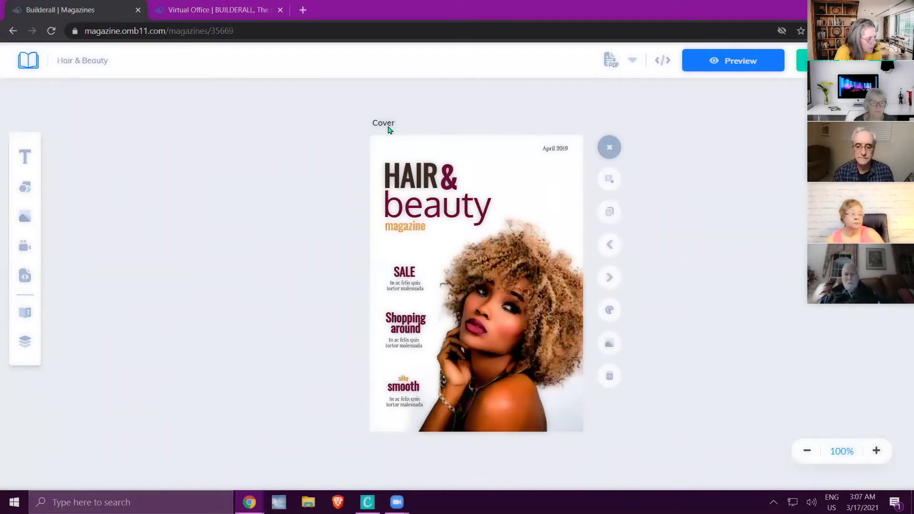
Move the black square on page 7 to the upper-left corner of the portrait photo
click(608, 279)
click(609, 278)
click(608, 279)
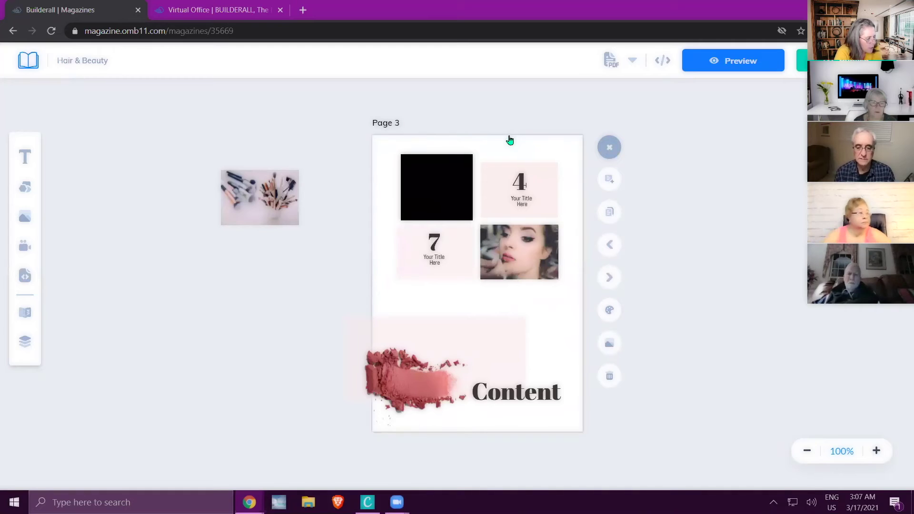
click(611, 279)
click(611, 279)
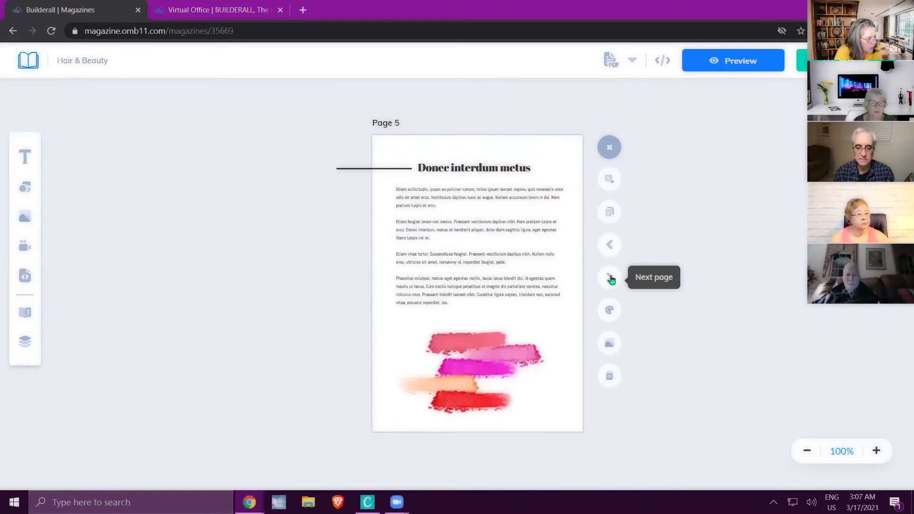
click(611, 279)
click(611, 279)
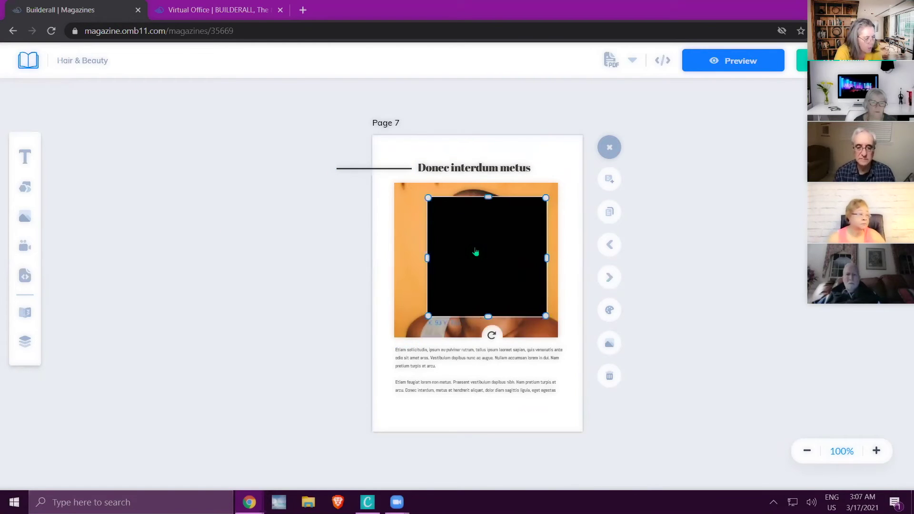
drag(475, 253, 442, 235)
click(159, 186)
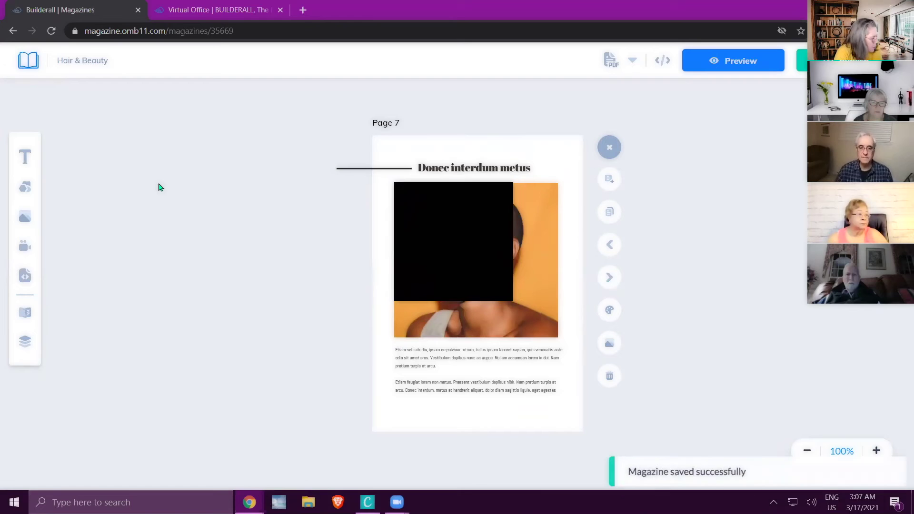
Examine page 7's layer list and the stacking options available for the black square
click(24, 341)
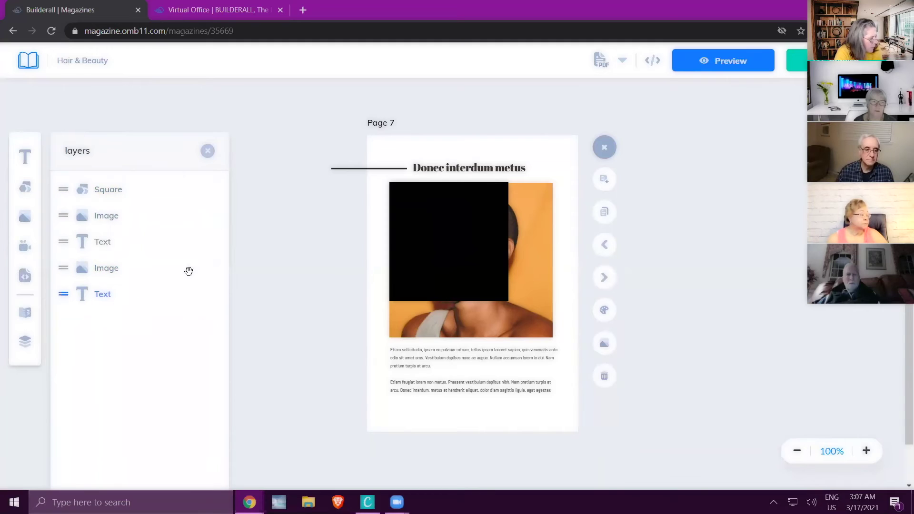
click(426, 222)
right_click(426, 222)
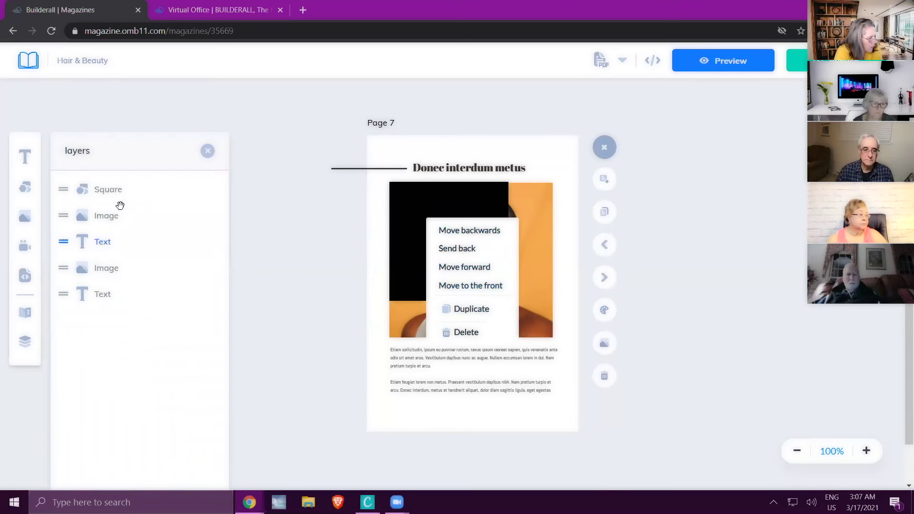
click(214, 155)
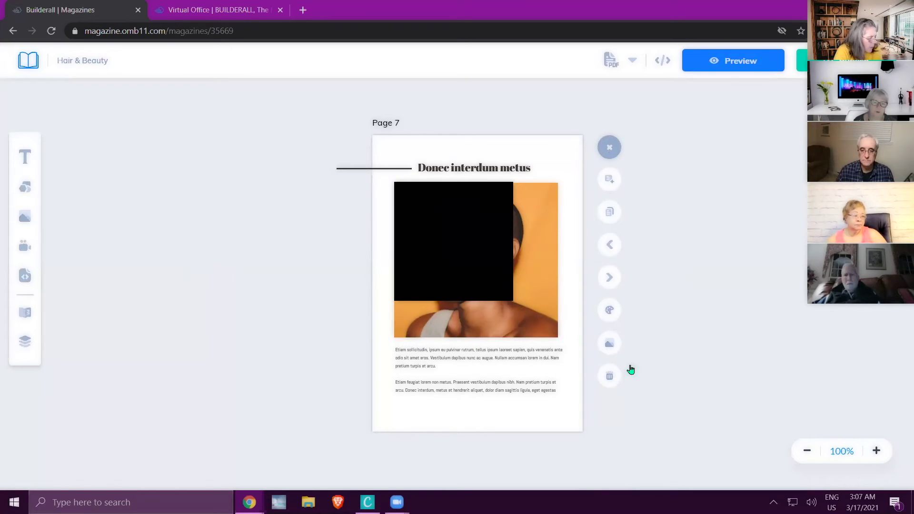
Add a blank page to the magazine and check its layer list
click(611, 185)
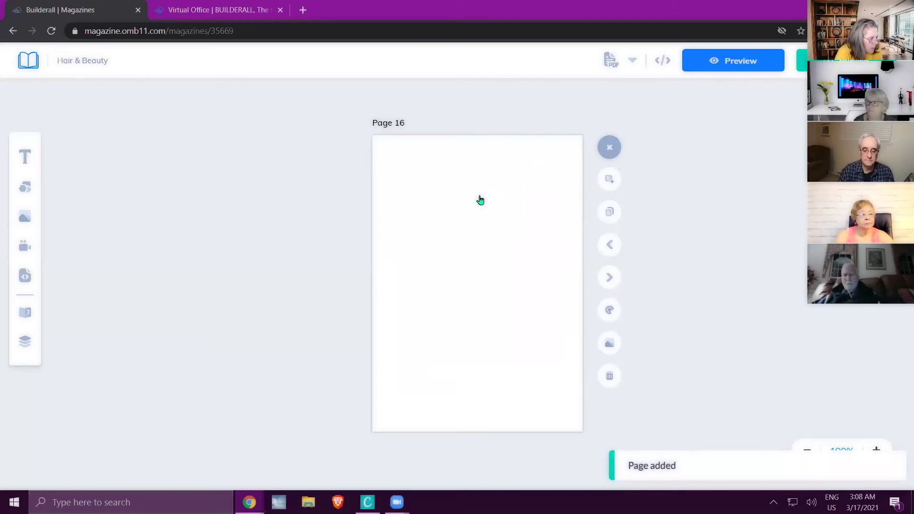
click(25, 341)
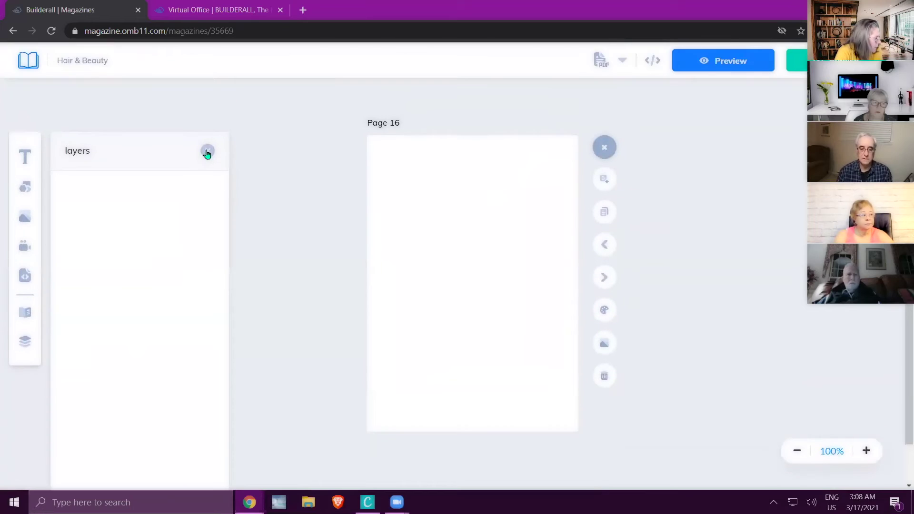
click(208, 151)
Move the new blank page from position 17 to position 13 in the page overview
click(19, 313)
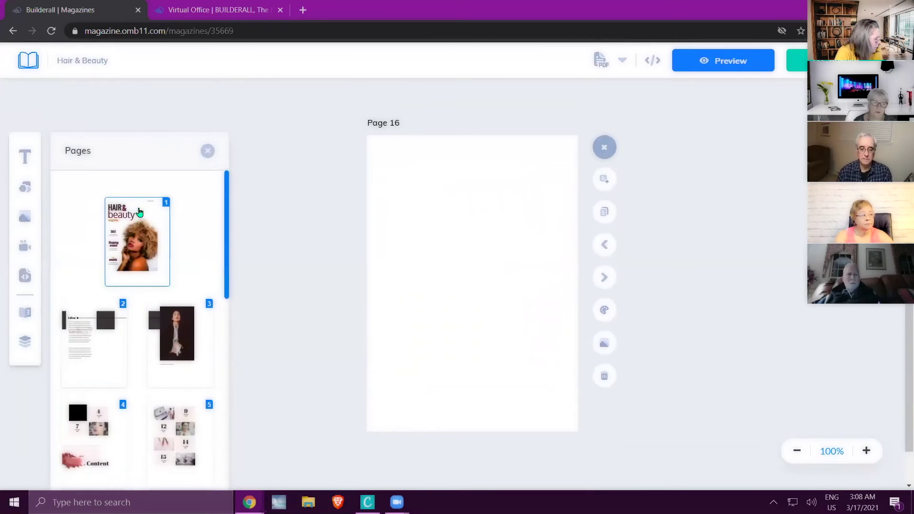
scroll(146, 226, down, 3)
scroll(147, 228, down, 8)
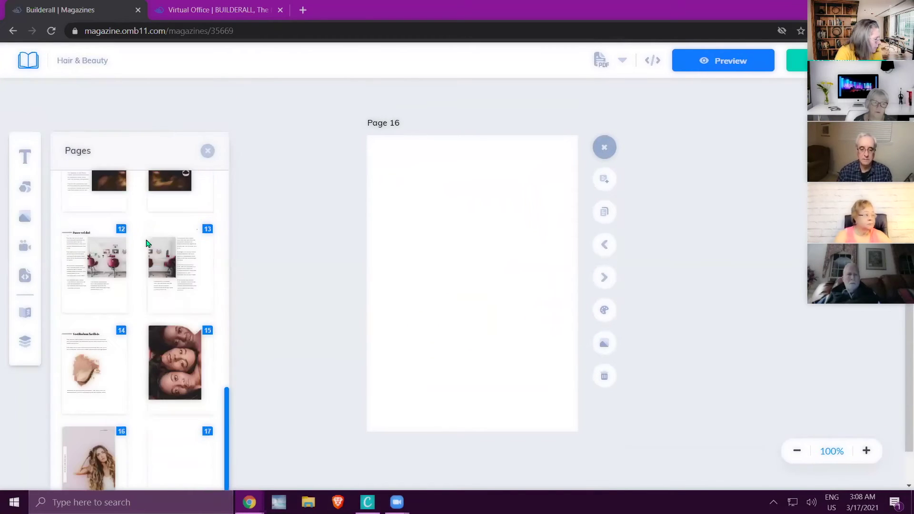
scroll(180, 451, down, 2)
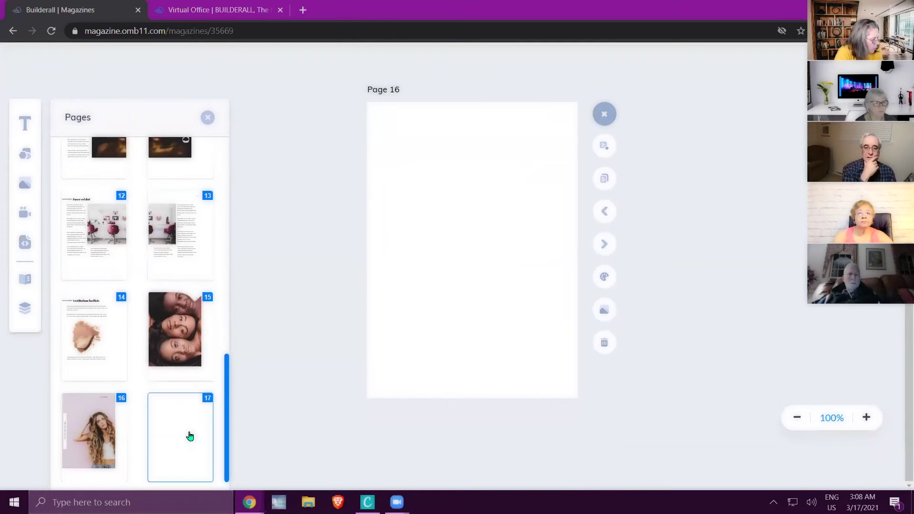
drag(181, 403, 180, 222)
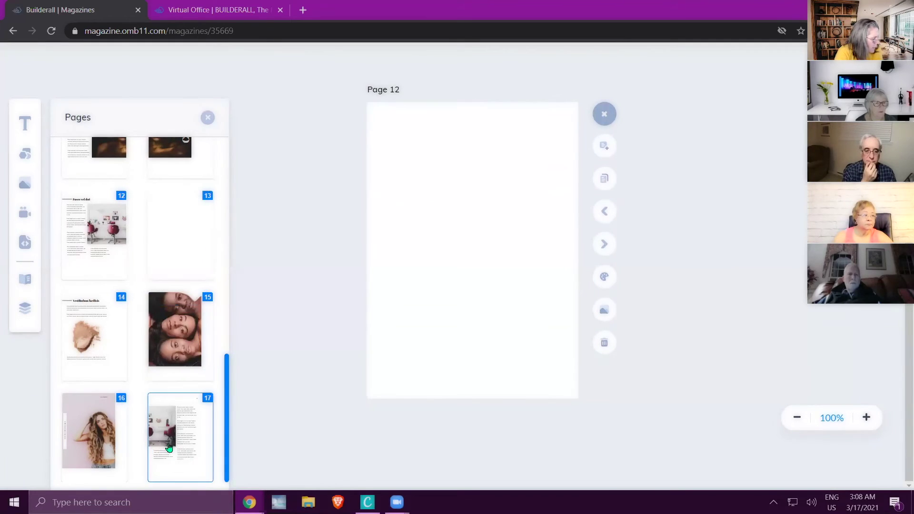
Move the salon photo page from position 17 to position 15, then close the page overview
drag(170, 451, 155, 435)
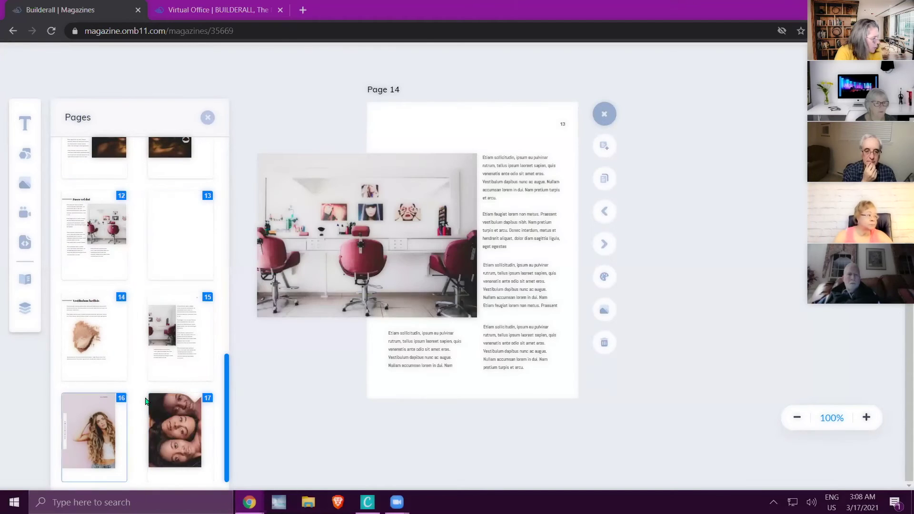
scroll(142, 211, up, 1)
scroll(142, 211, up, 2)
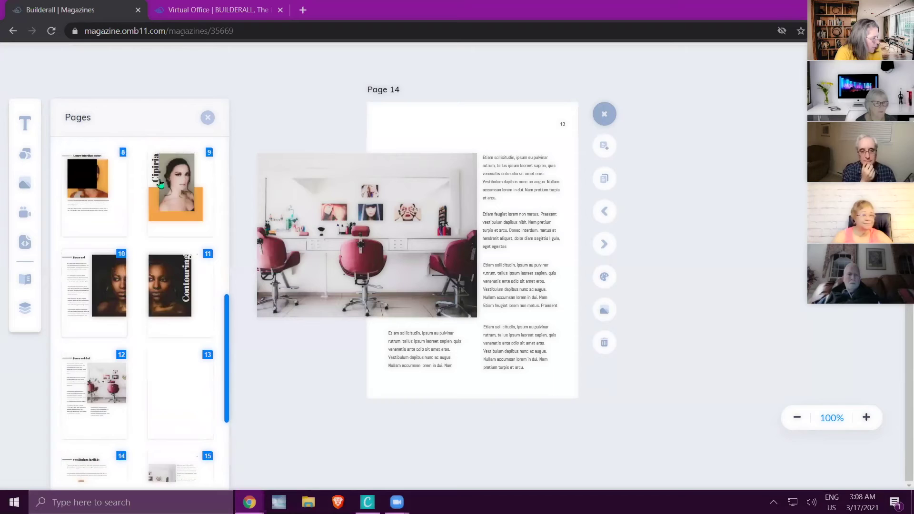
click(207, 118)
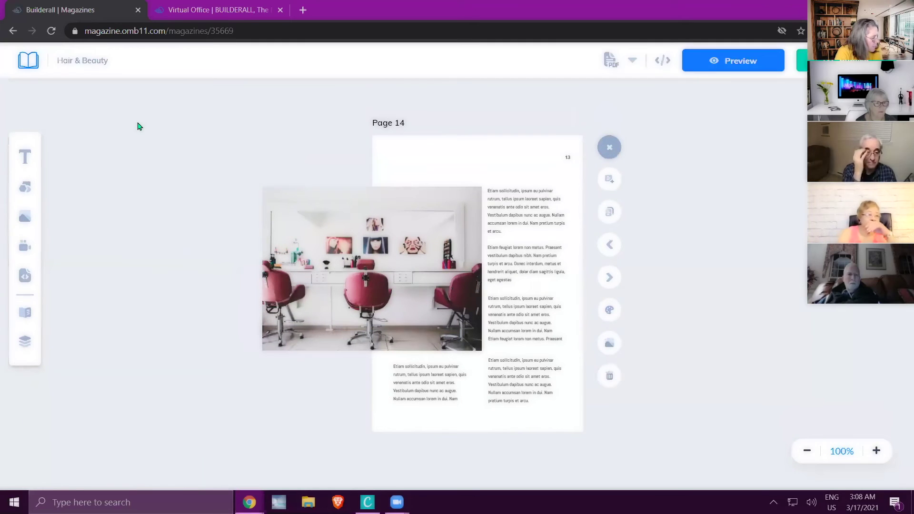
Return to the magazine dashboard and delete the Hair & Beauty magazine
click(33, 61)
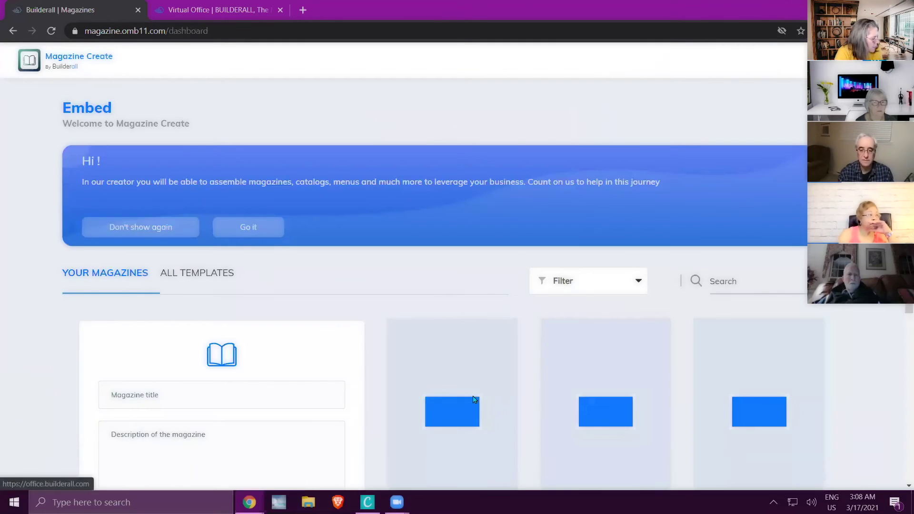
scroll(433, 285, down, 1)
scroll(432, 285, down, 2)
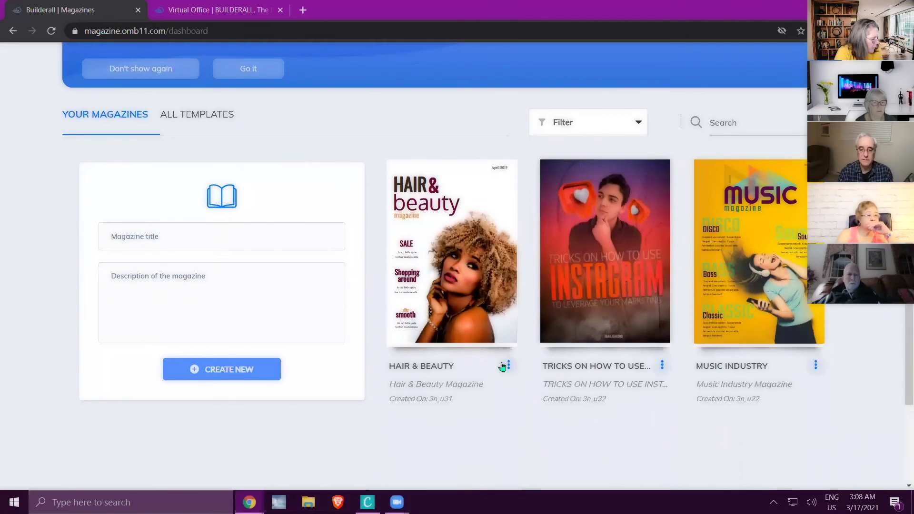
click(508, 367)
scroll(454, 430, down, 2)
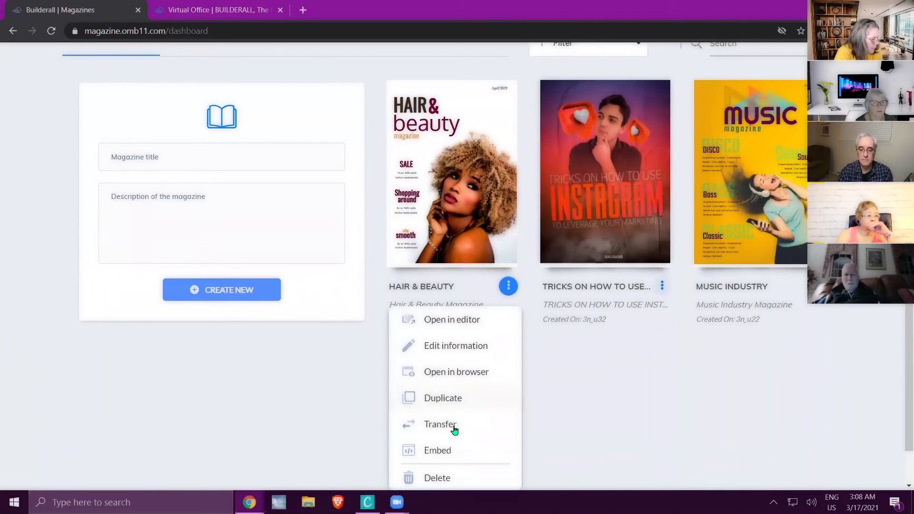
click(447, 477)
click(583, 299)
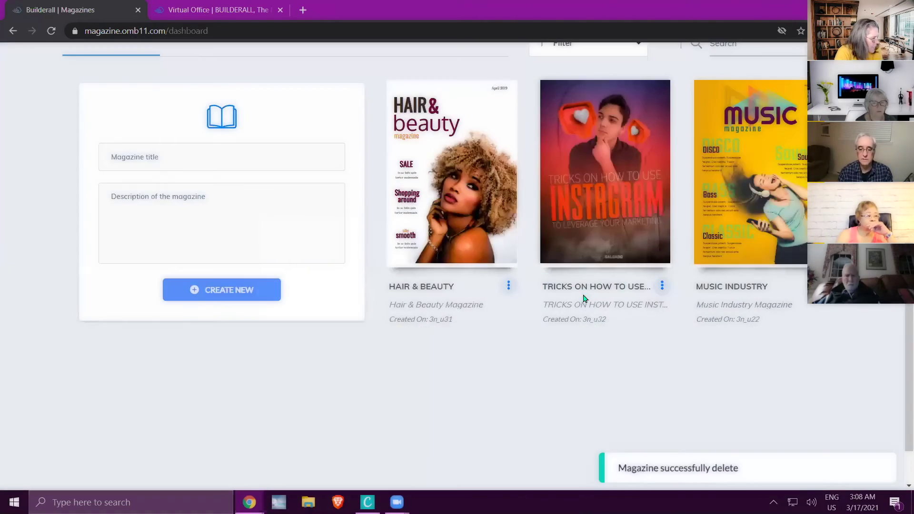
Add a fresh copy of the Hair & Beauty template to the magazines
scroll(334, 176, up, 3)
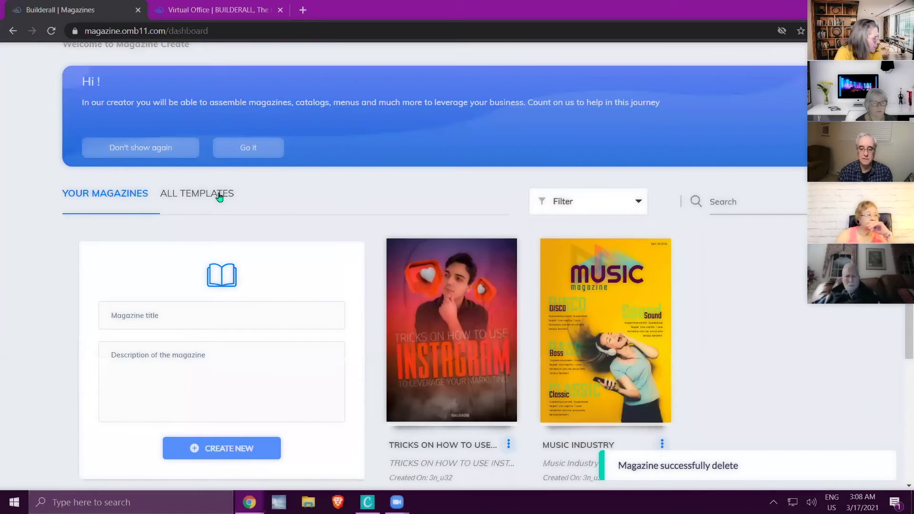
click(219, 196)
scroll(566, 456, down, 5)
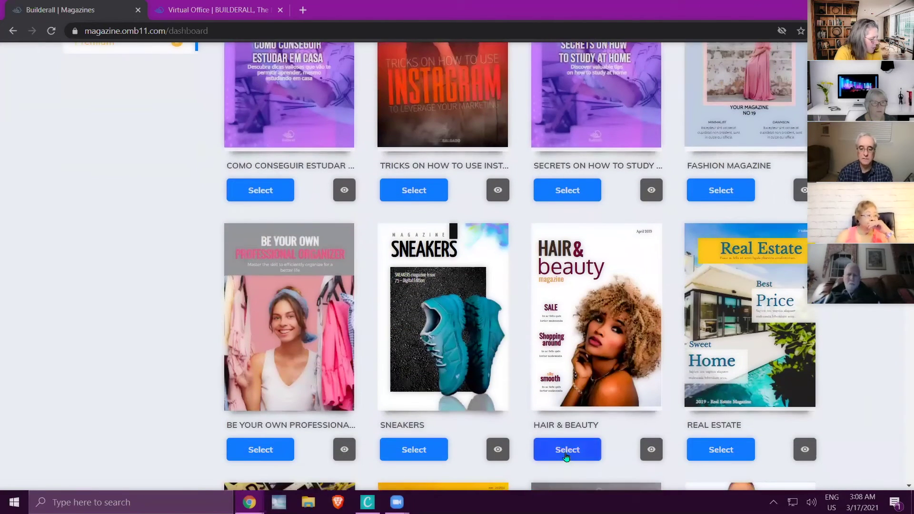
click(565, 456)
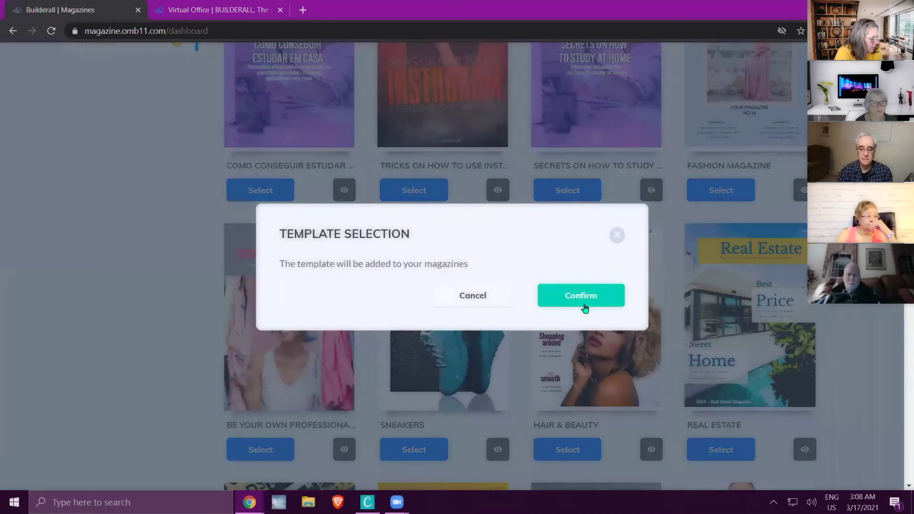
click(585, 299)
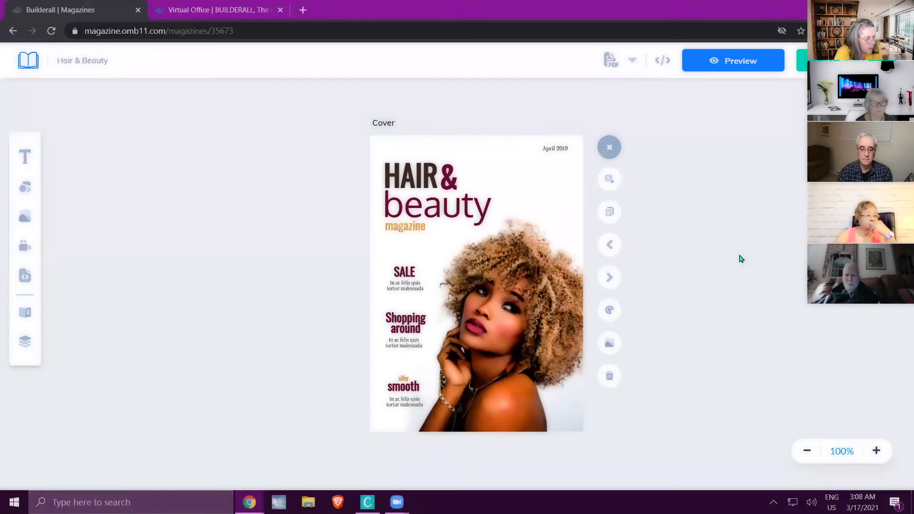
Preview the Hair & Beauty magazine, page through its spreads to the back cover, and return to the editor
click(754, 67)
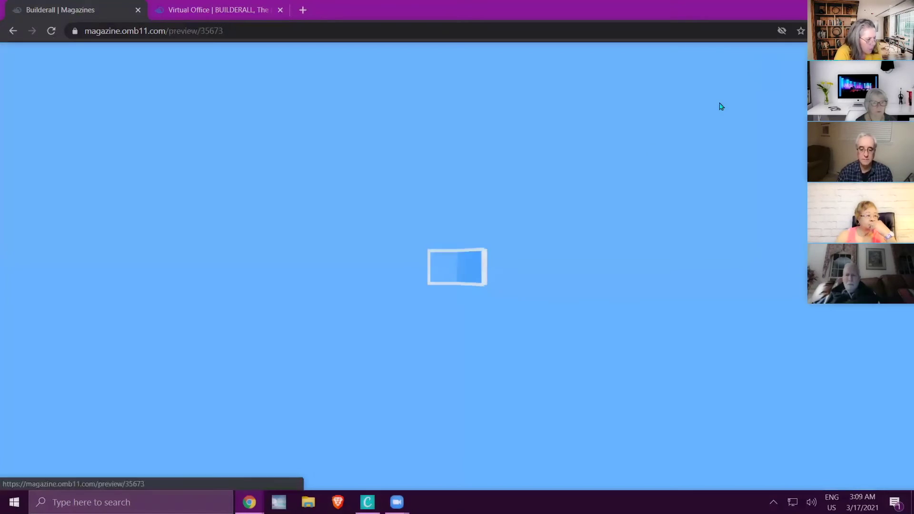
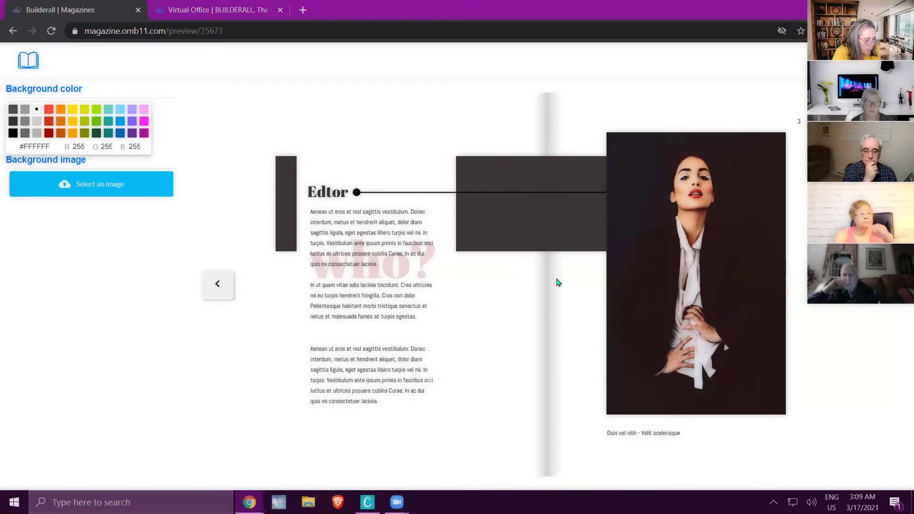
click(556, 160)
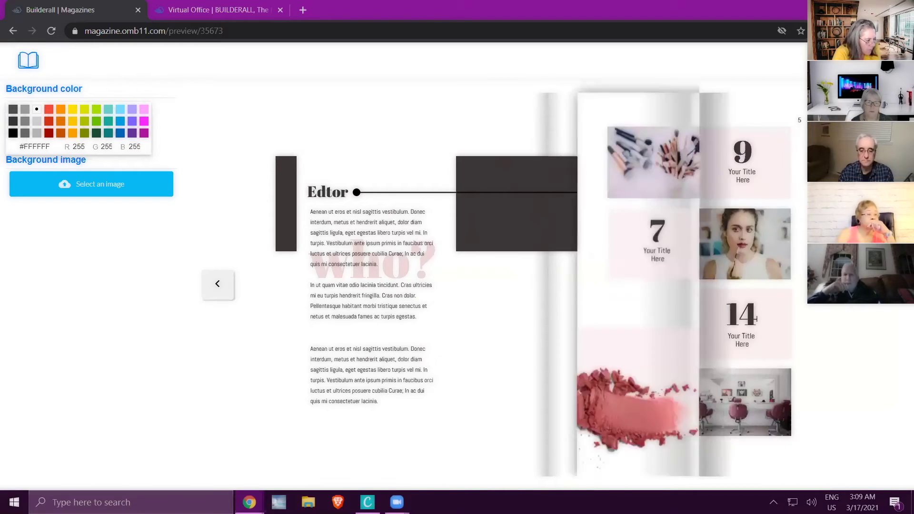
key(Right)
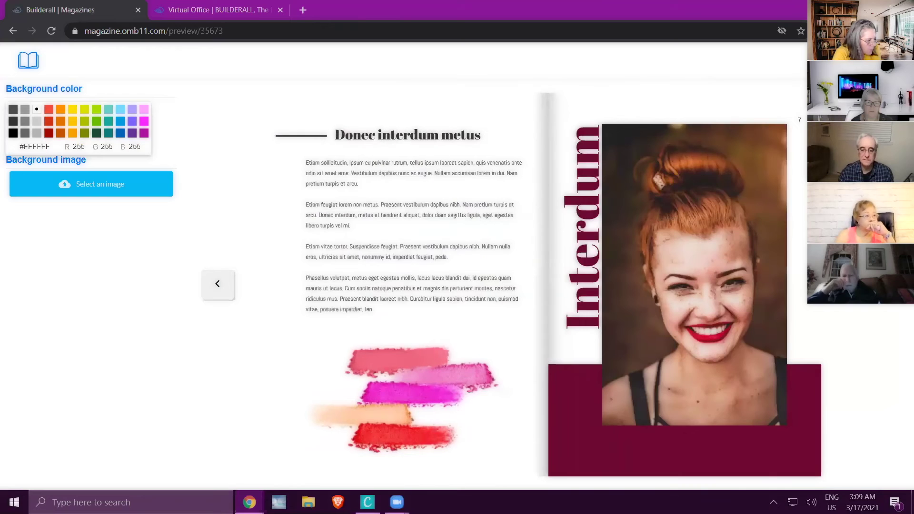
key(Right)
key(Right)
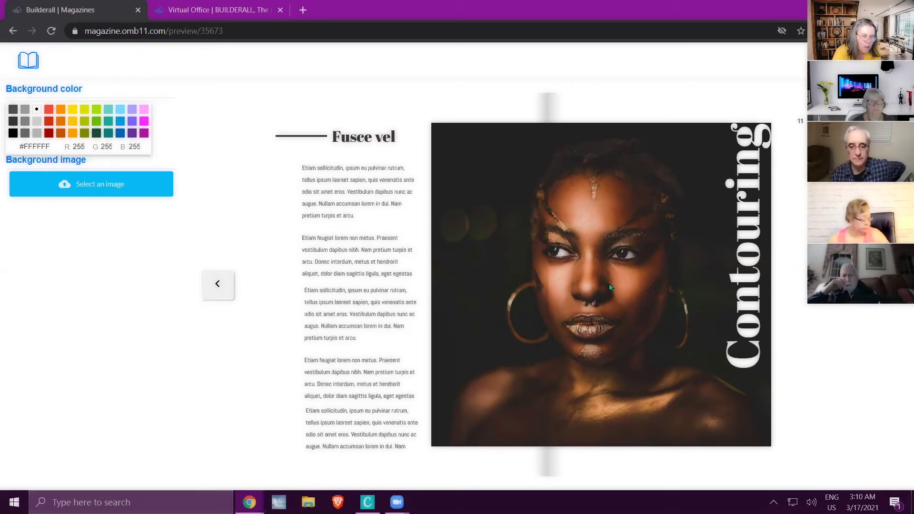
key(Right)
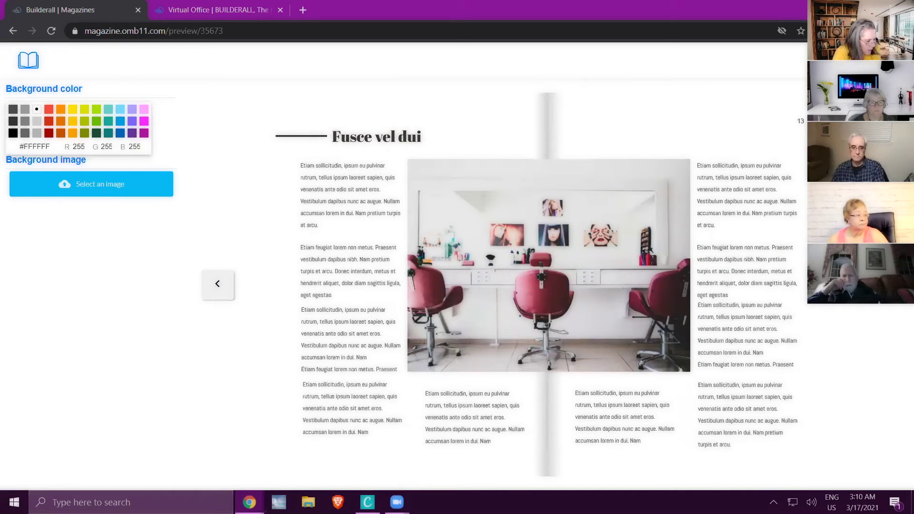
key(Right)
key(Right)
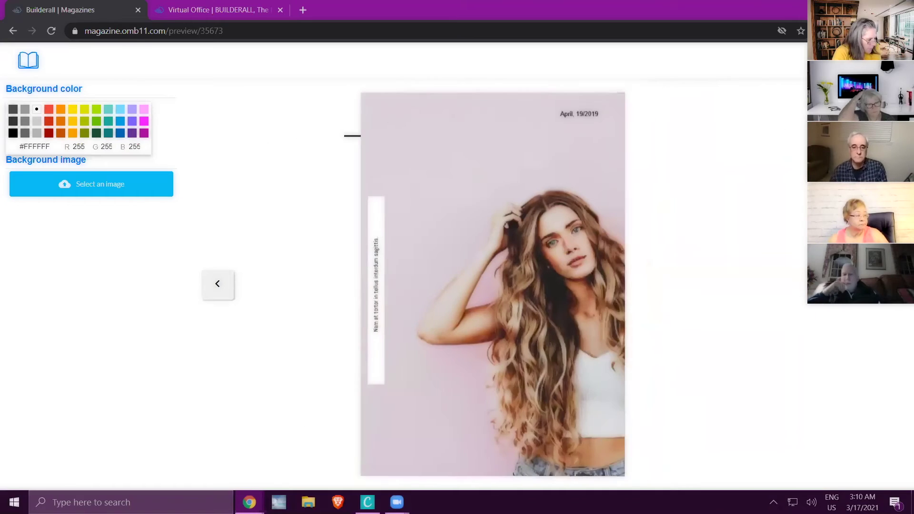
click(28, 59)
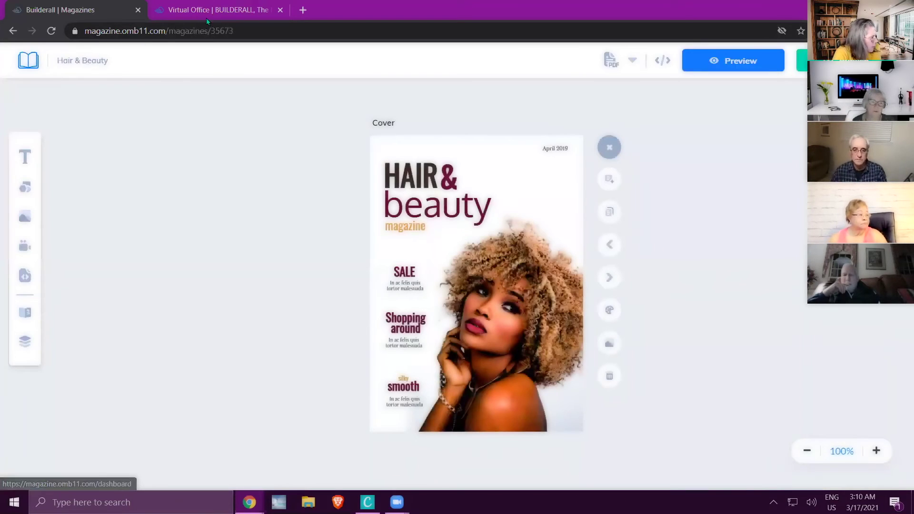
Open cakecraftstudio.com/members in a new browser tab
click(303, 10)
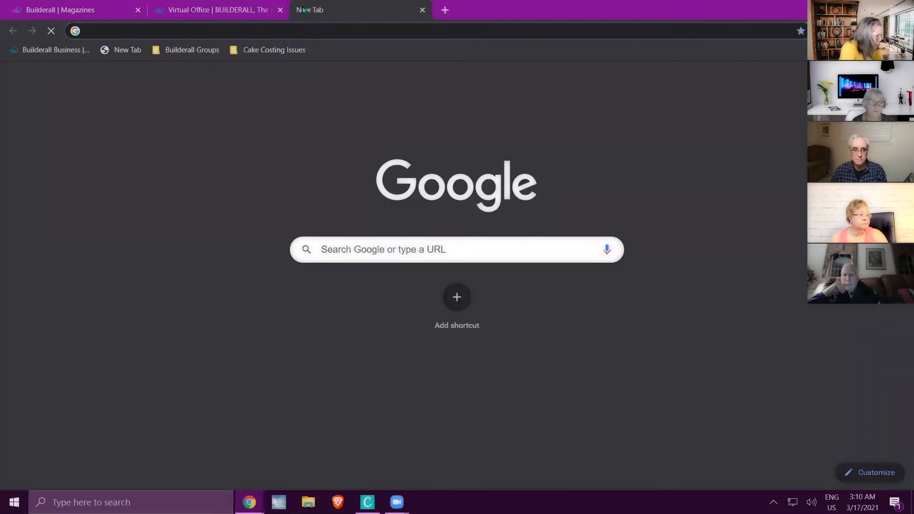
text(c)
key(Right)
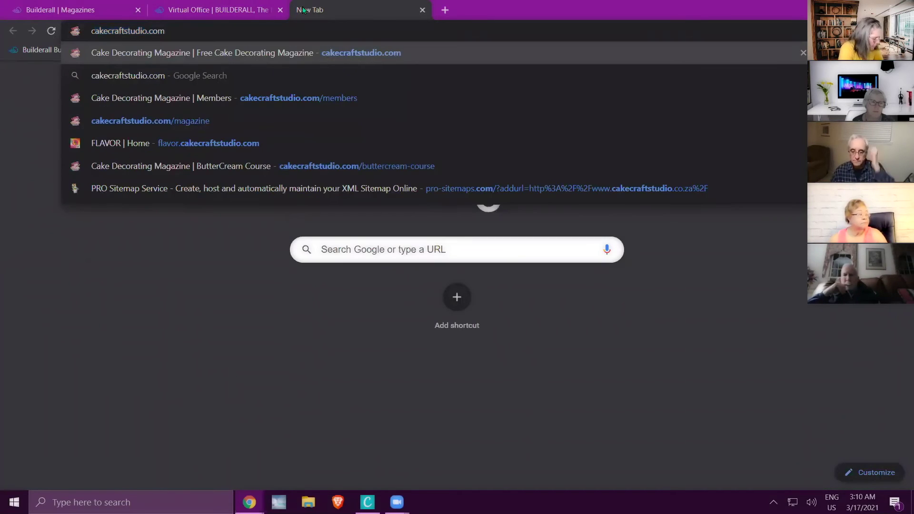
text(.)
key(BackSpace)
text(/m)
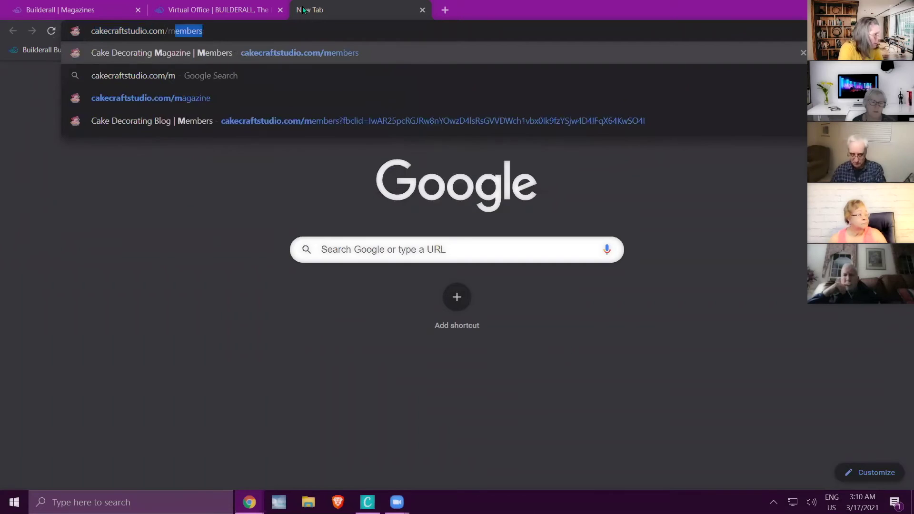
key(Return)
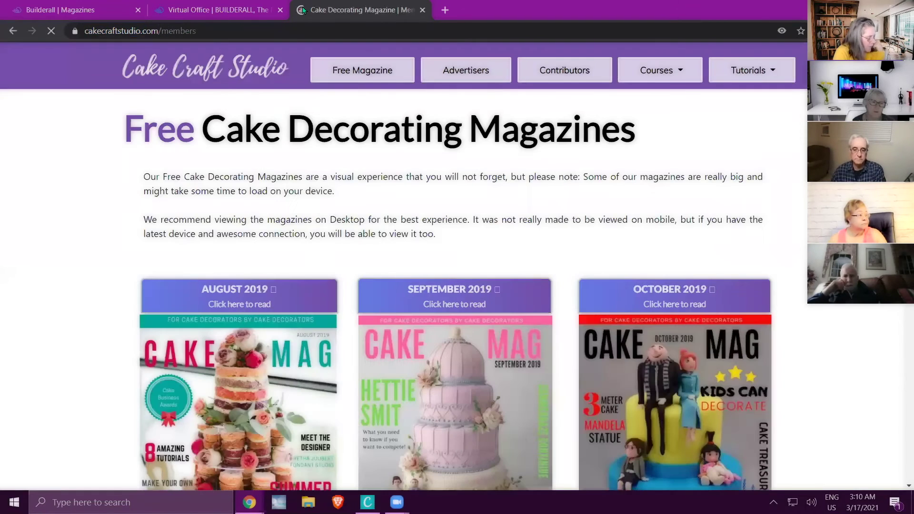
Open the August 2019 Cake Mag issue and page through its spreads up to the Let's Meet article
click(233, 305)
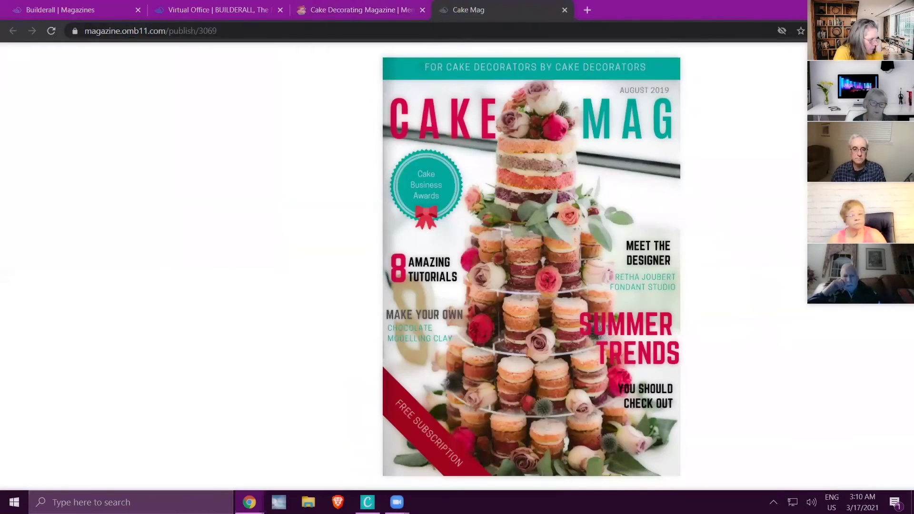
key(Right)
key(Right)
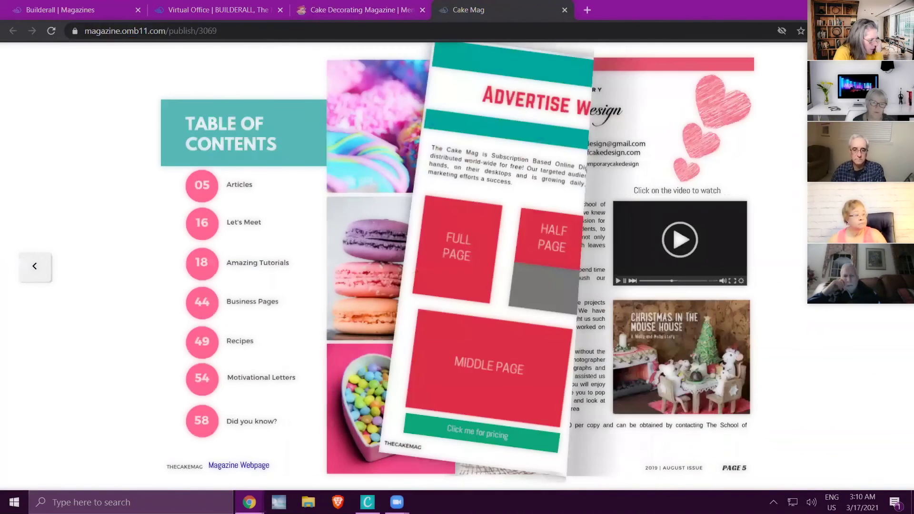
key(Right)
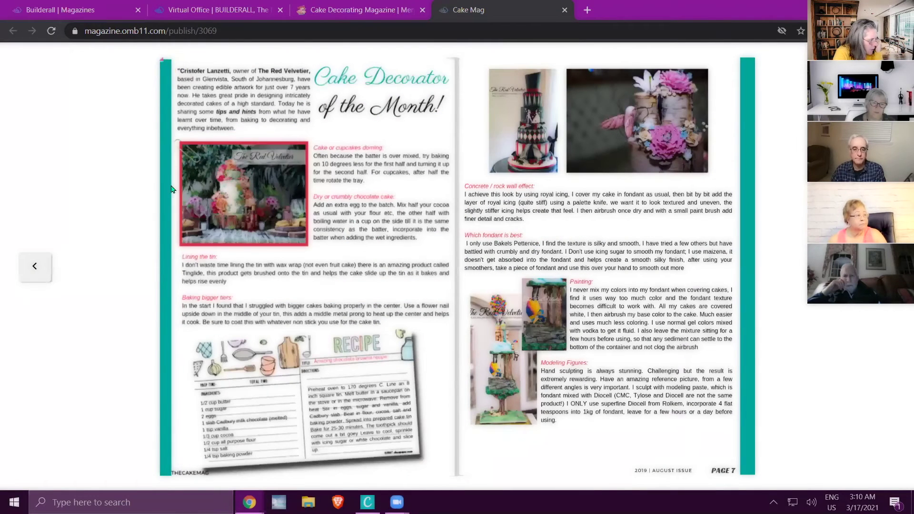
click(625, 451)
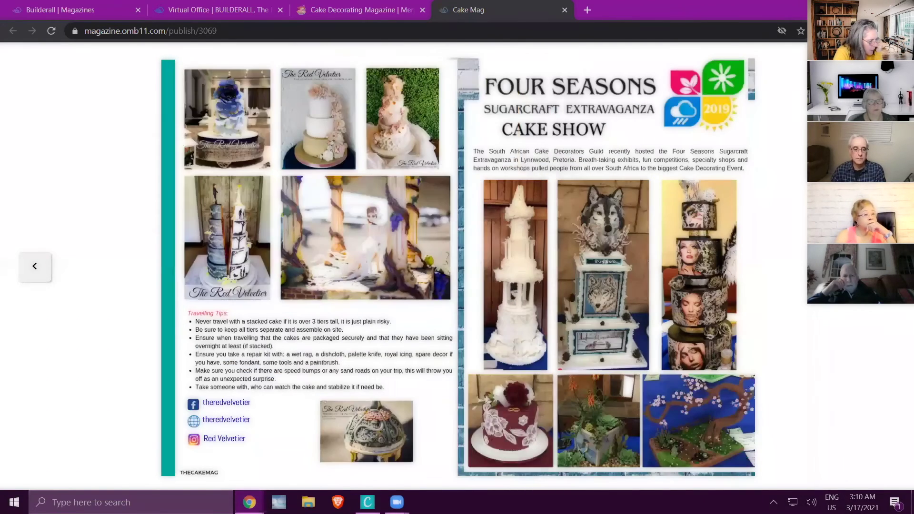
key(Right)
key(Right)
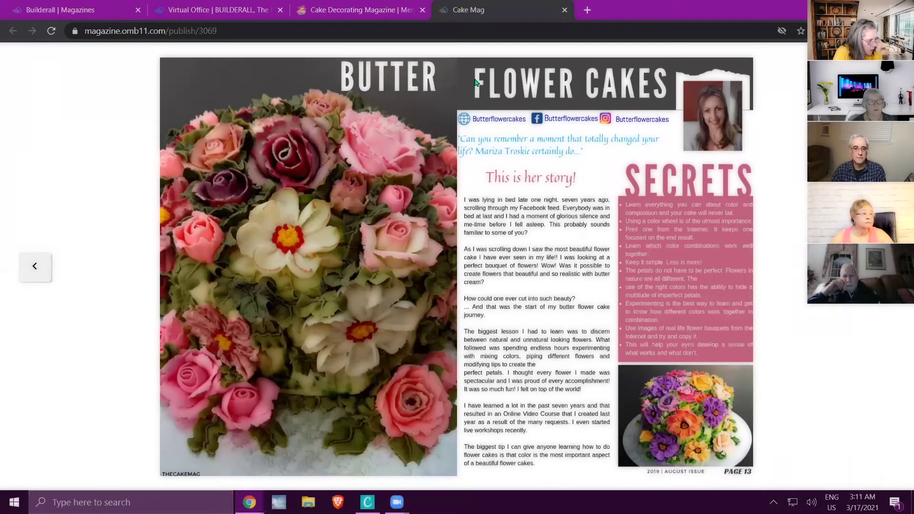
click(575, 228)
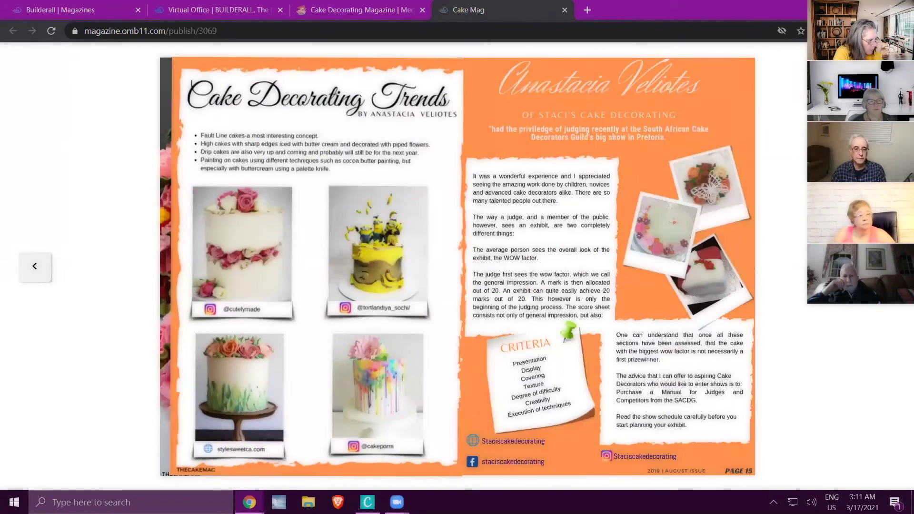
key(Right)
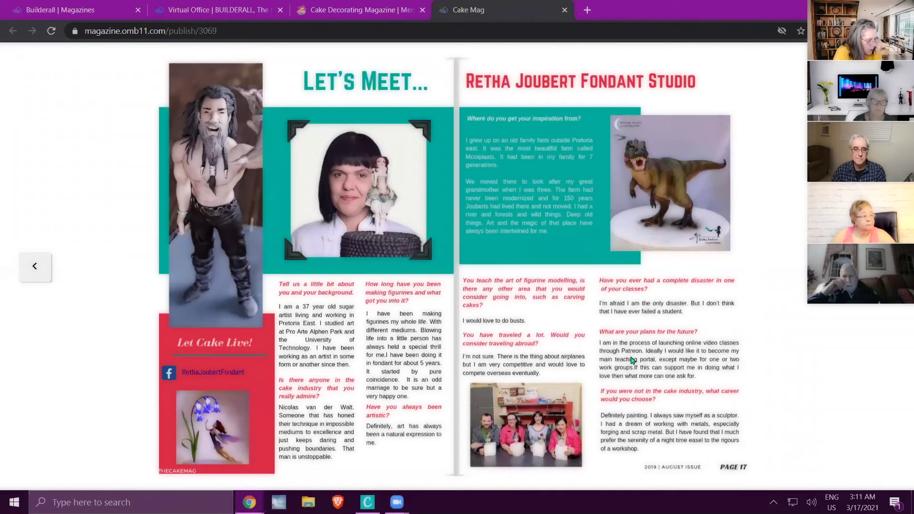
Close the Cake Mag and Cake Craft Studio pages and return to the Hair & Beauty magazine editor
click(564, 11)
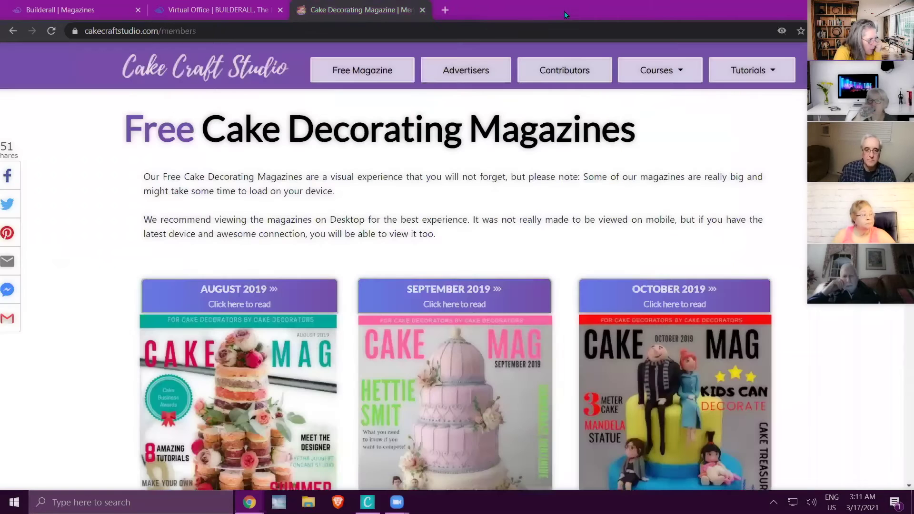
click(422, 10)
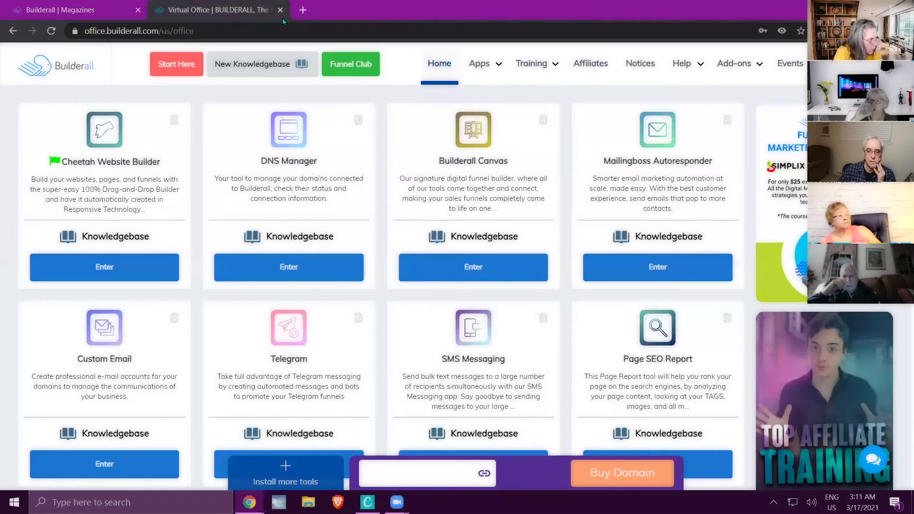
click(109, 12)
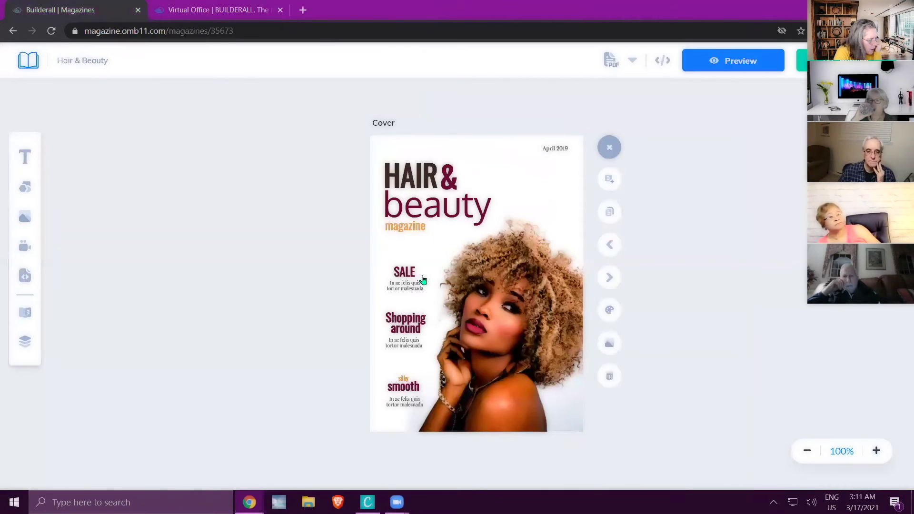
Go to page 2 of the magazine and inspect the caption below the photo
click(609, 281)
click(610, 281)
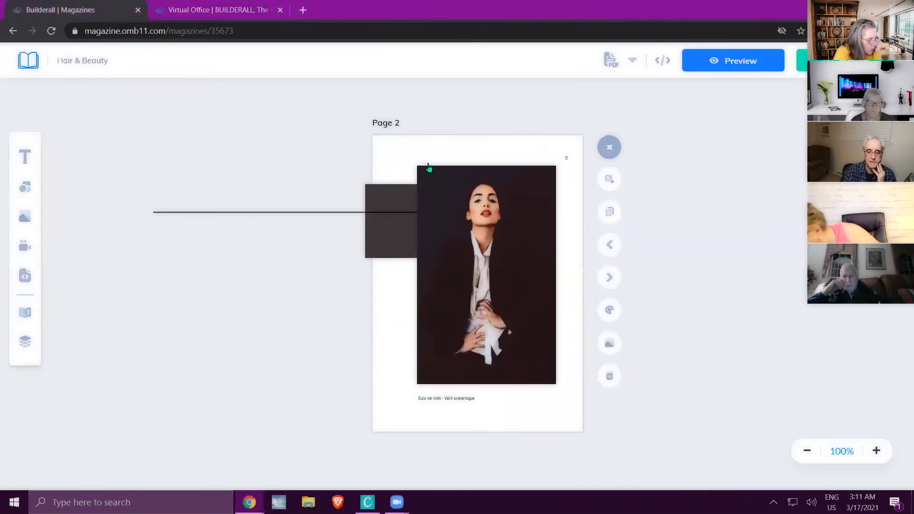
click(452, 398)
click(524, 445)
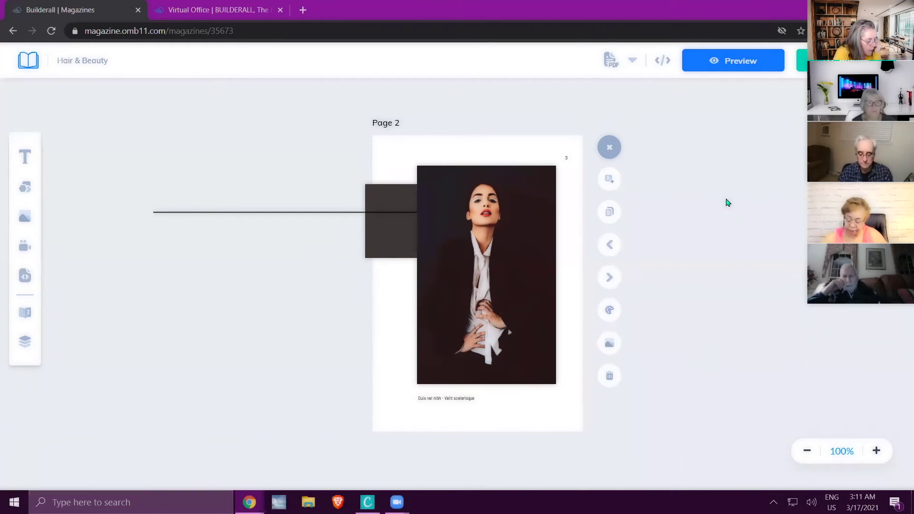
Browse forward to page 10 and back to page 9 to compare how the Contouring portrait spans both pages
click(611, 279)
click(610, 278)
click(611, 278)
click(611, 279)
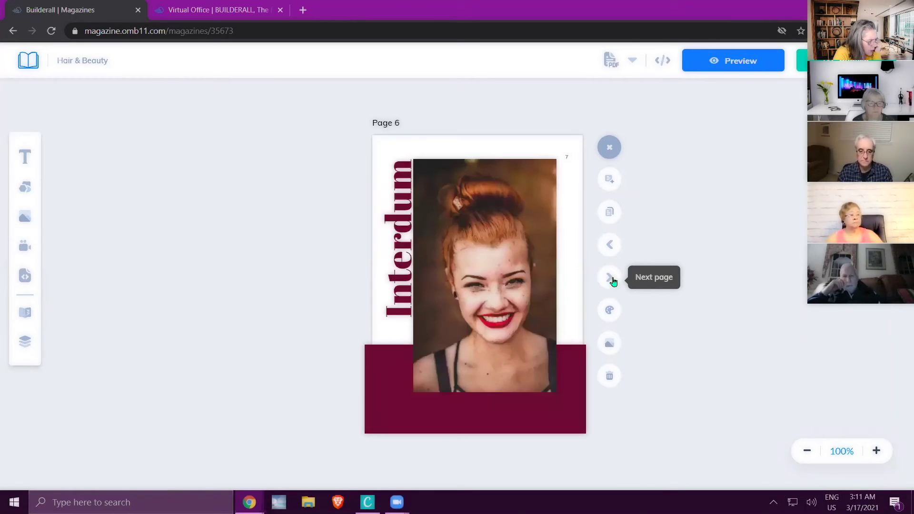
click(611, 279)
click(611, 278)
click(611, 278)
click(611, 278)
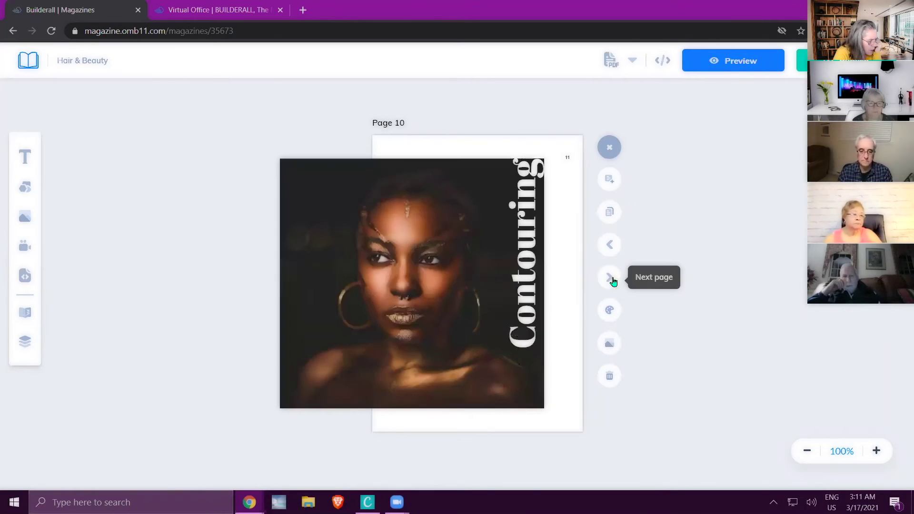
click(608, 245)
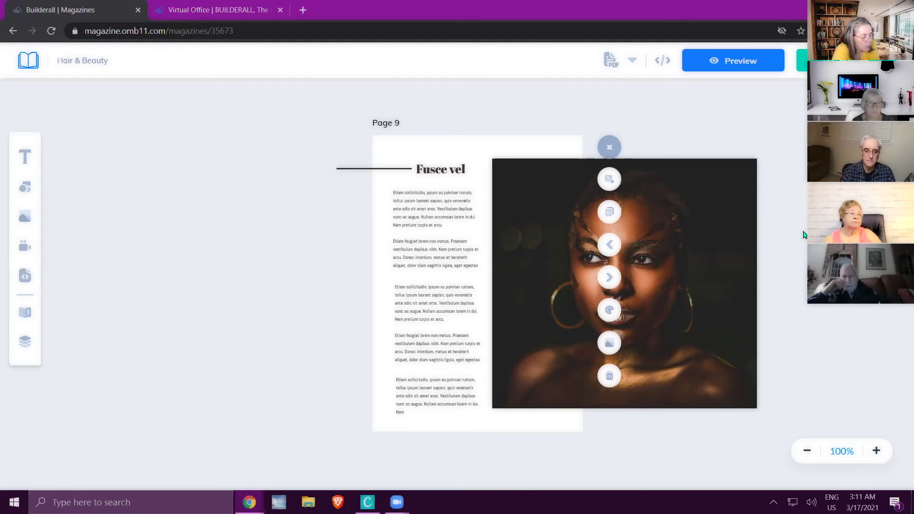
Nudge the large portrait on page 9 to X: 205, Y: 36 and reselect it to check its coordinates
mouse_move(652, 273)
mouse_down()
mouse_move(673, 272)
mouse_move(654, 272)
mouse_up()
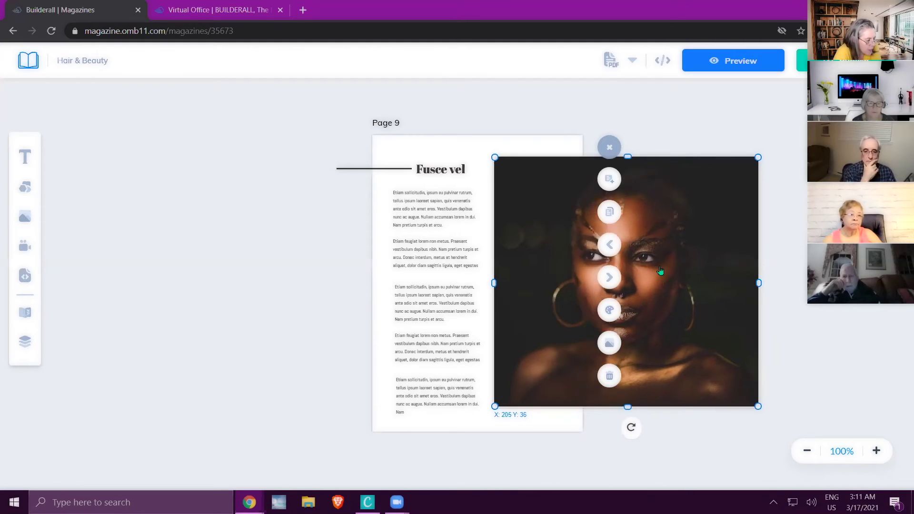
click(574, 120)
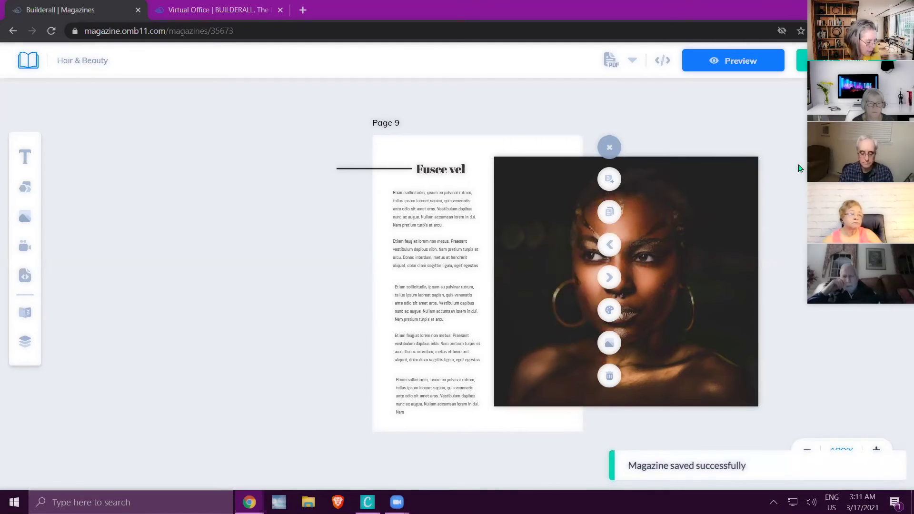
click(703, 239)
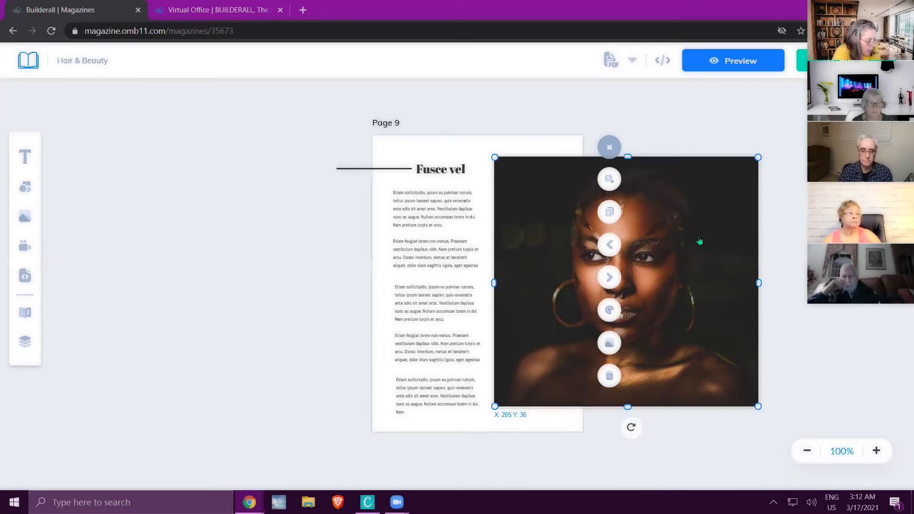
click(517, 416)
click(520, 395)
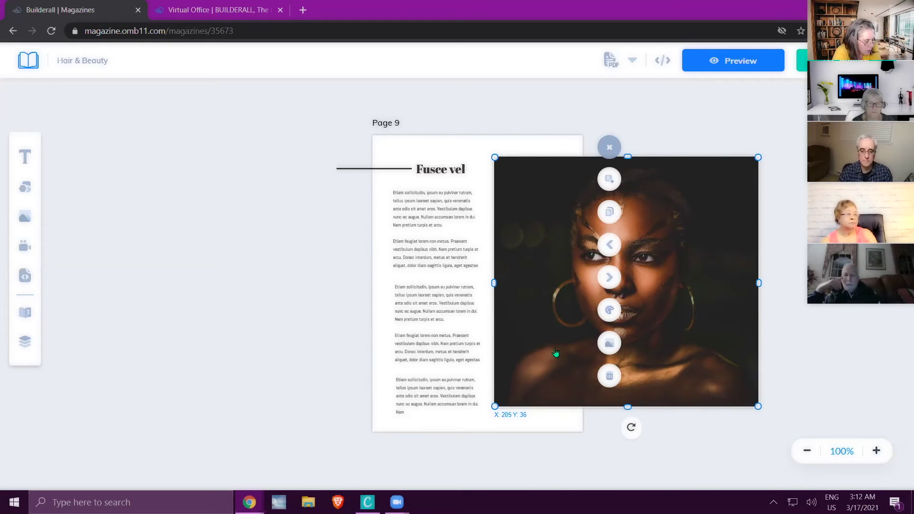
Go to page 10 and select the Contouring portrait to check its coordinates against the facing page
click(784, 338)
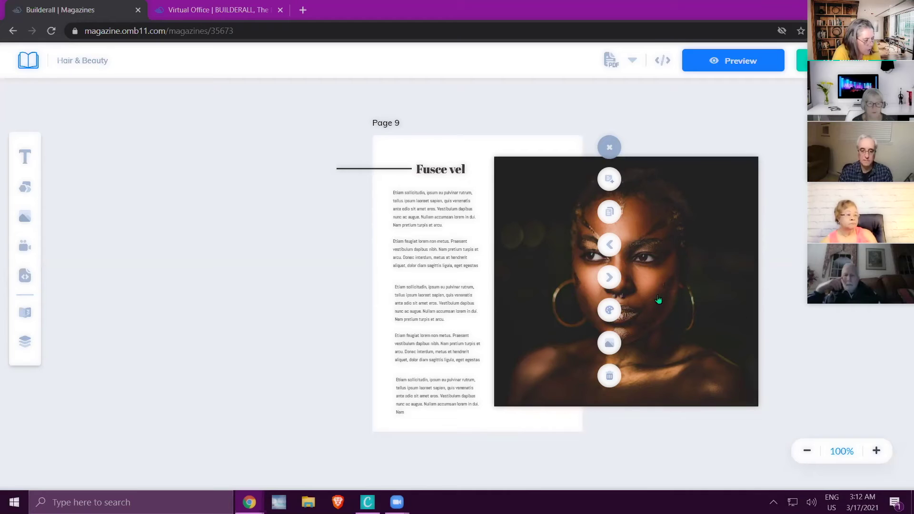
click(610, 277)
click(368, 232)
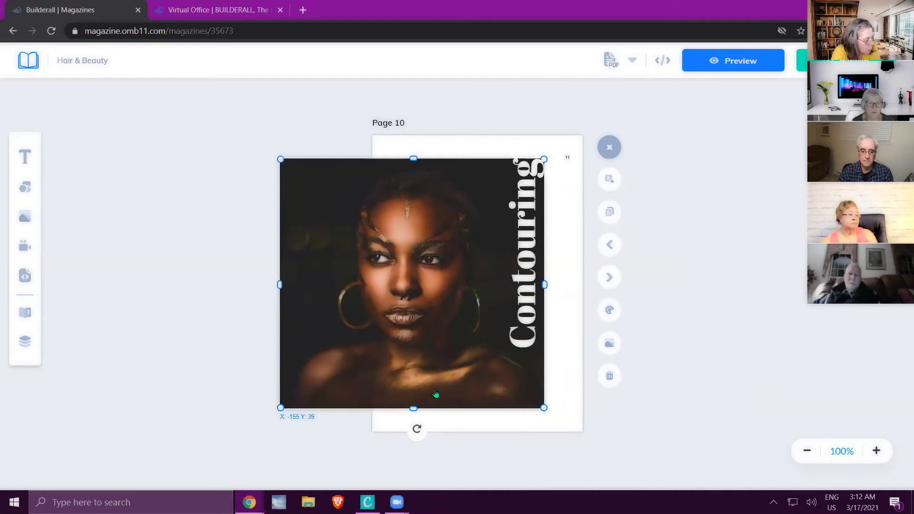
click(374, 137)
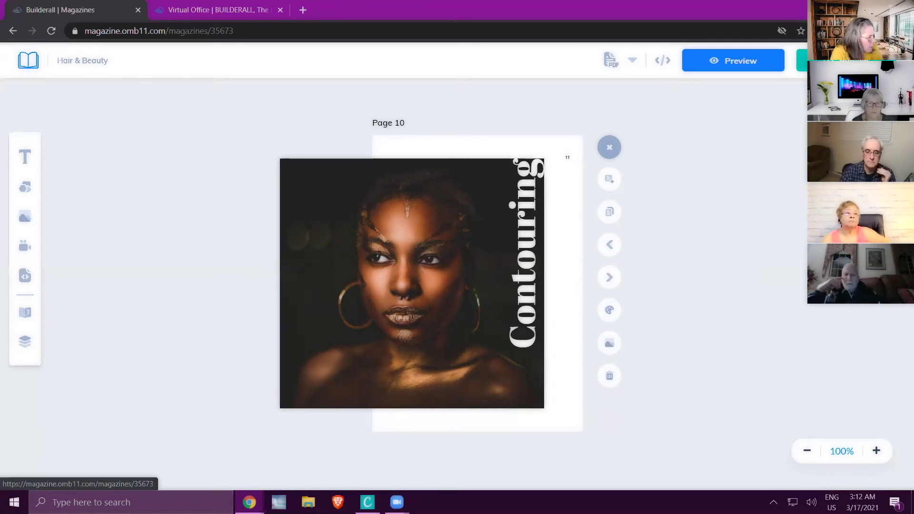
Preview the magazine, set its background color to dark orange #C45100, and return to the editor
click(736, 61)
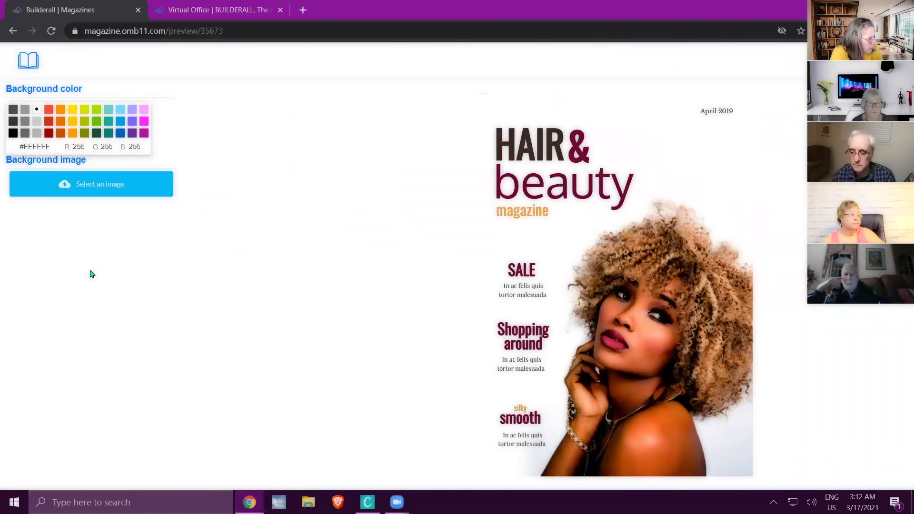
click(49, 121)
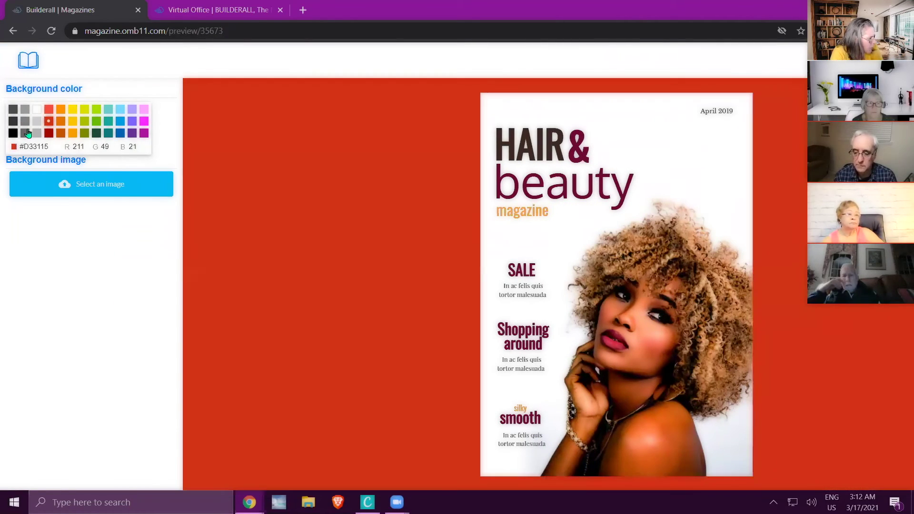
click(38, 134)
click(60, 135)
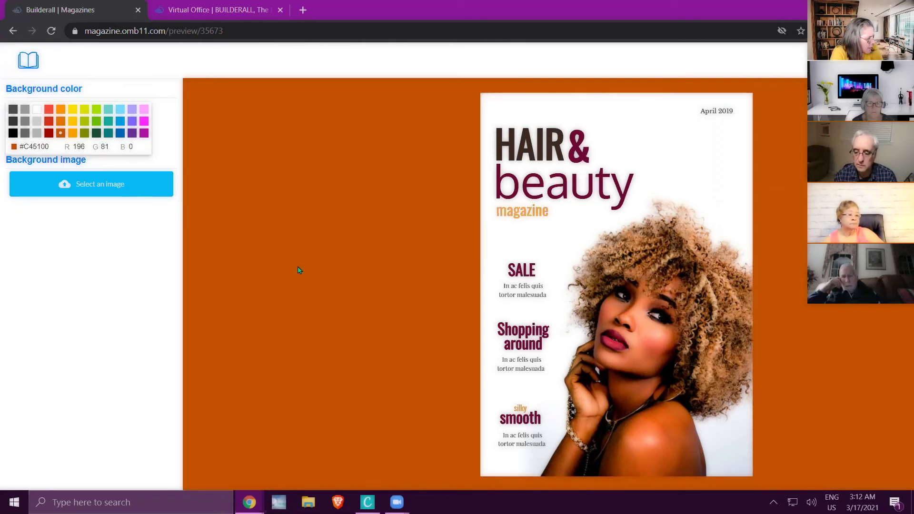
click(27, 56)
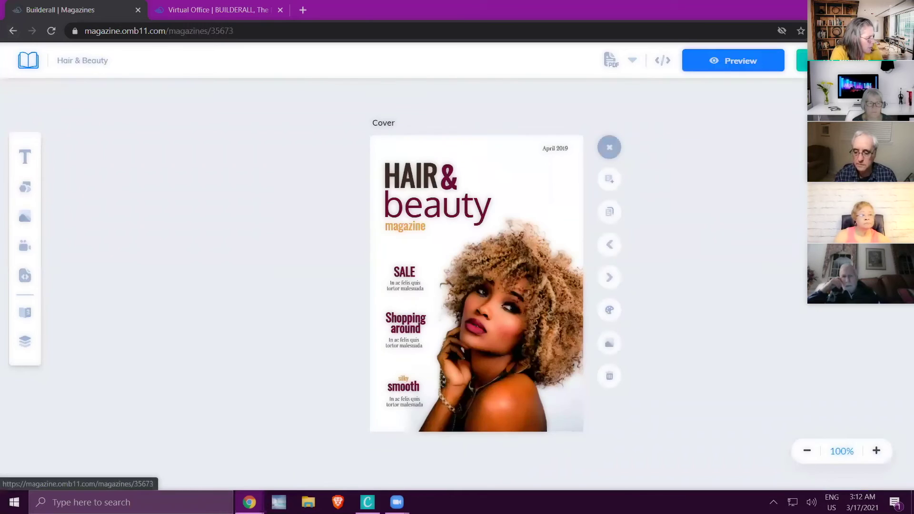
Open the published page of the Hair & Beauty magazine and copy its web address
click(733, 60)
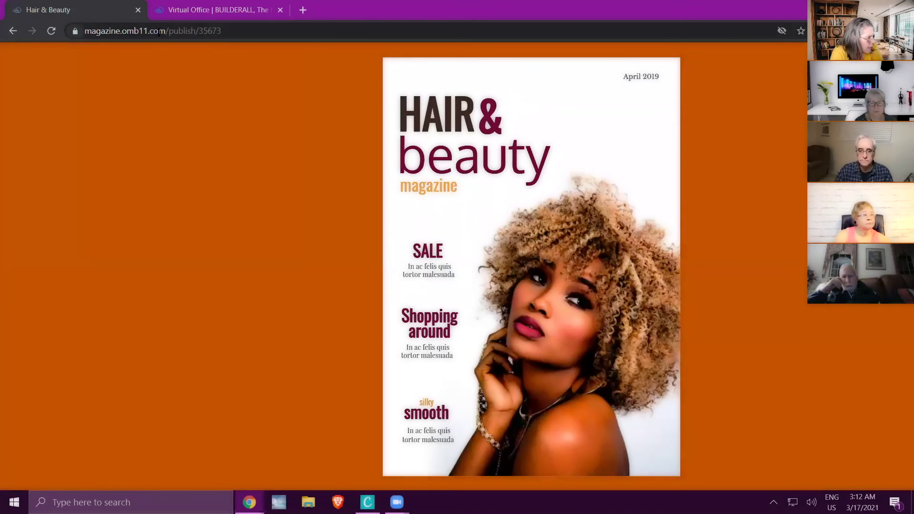
drag(249, 30, 106, 29)
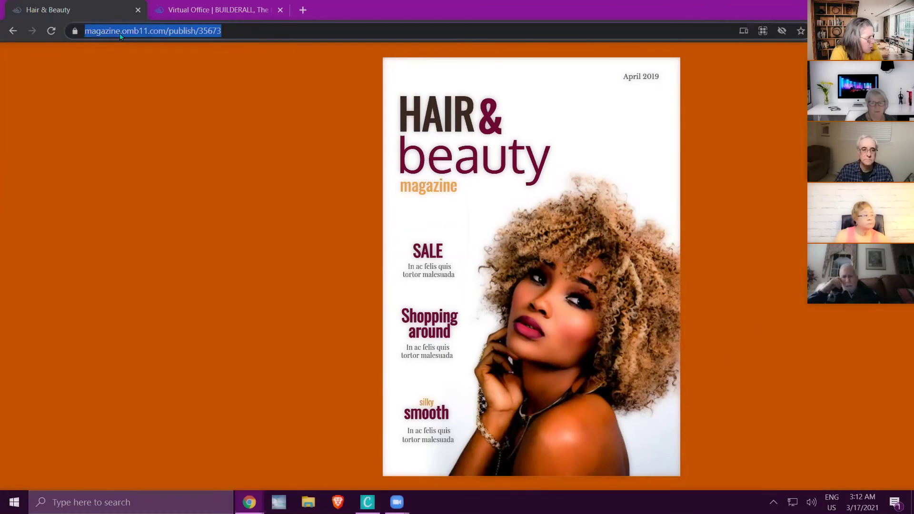
right_click(120, 35)
click(160, 119)
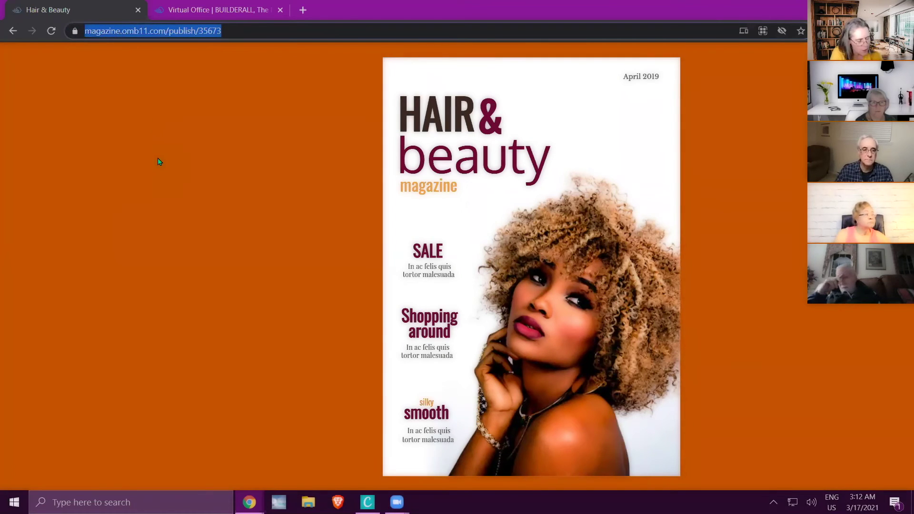